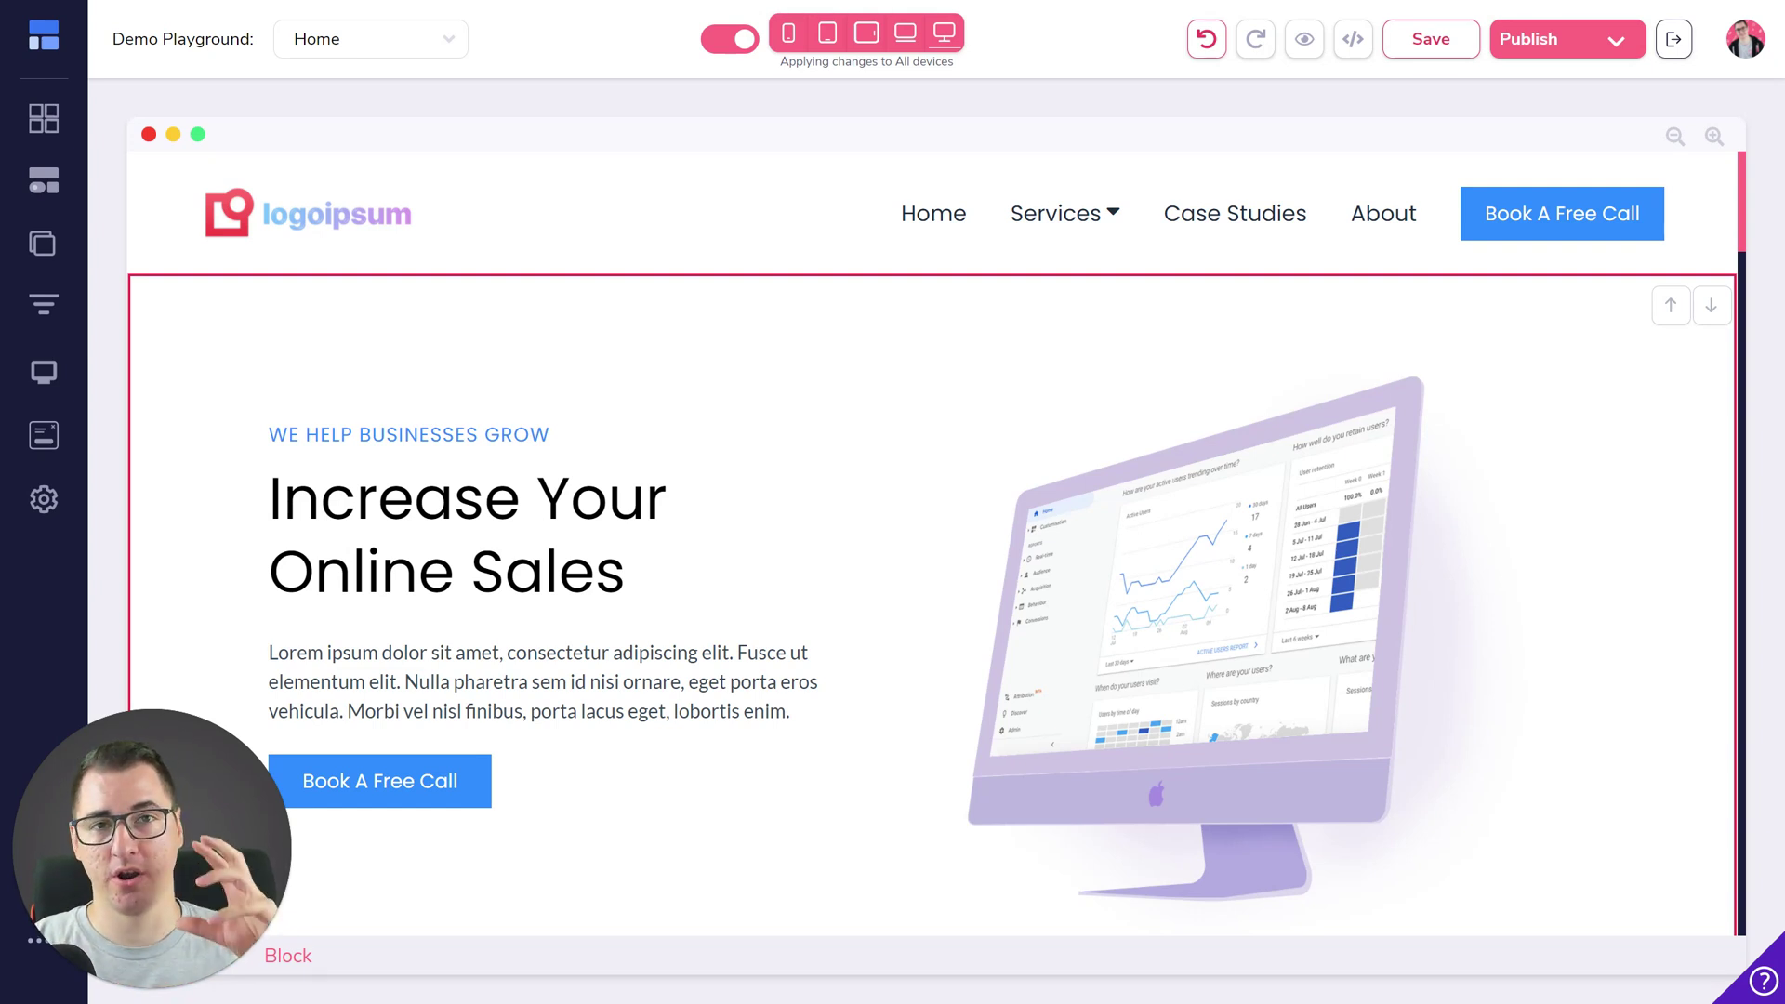
# Append 'hkhgkgh' to the hero heading so it reads 'Saleshkhgkgh'
pyautogui.click(830, 450)
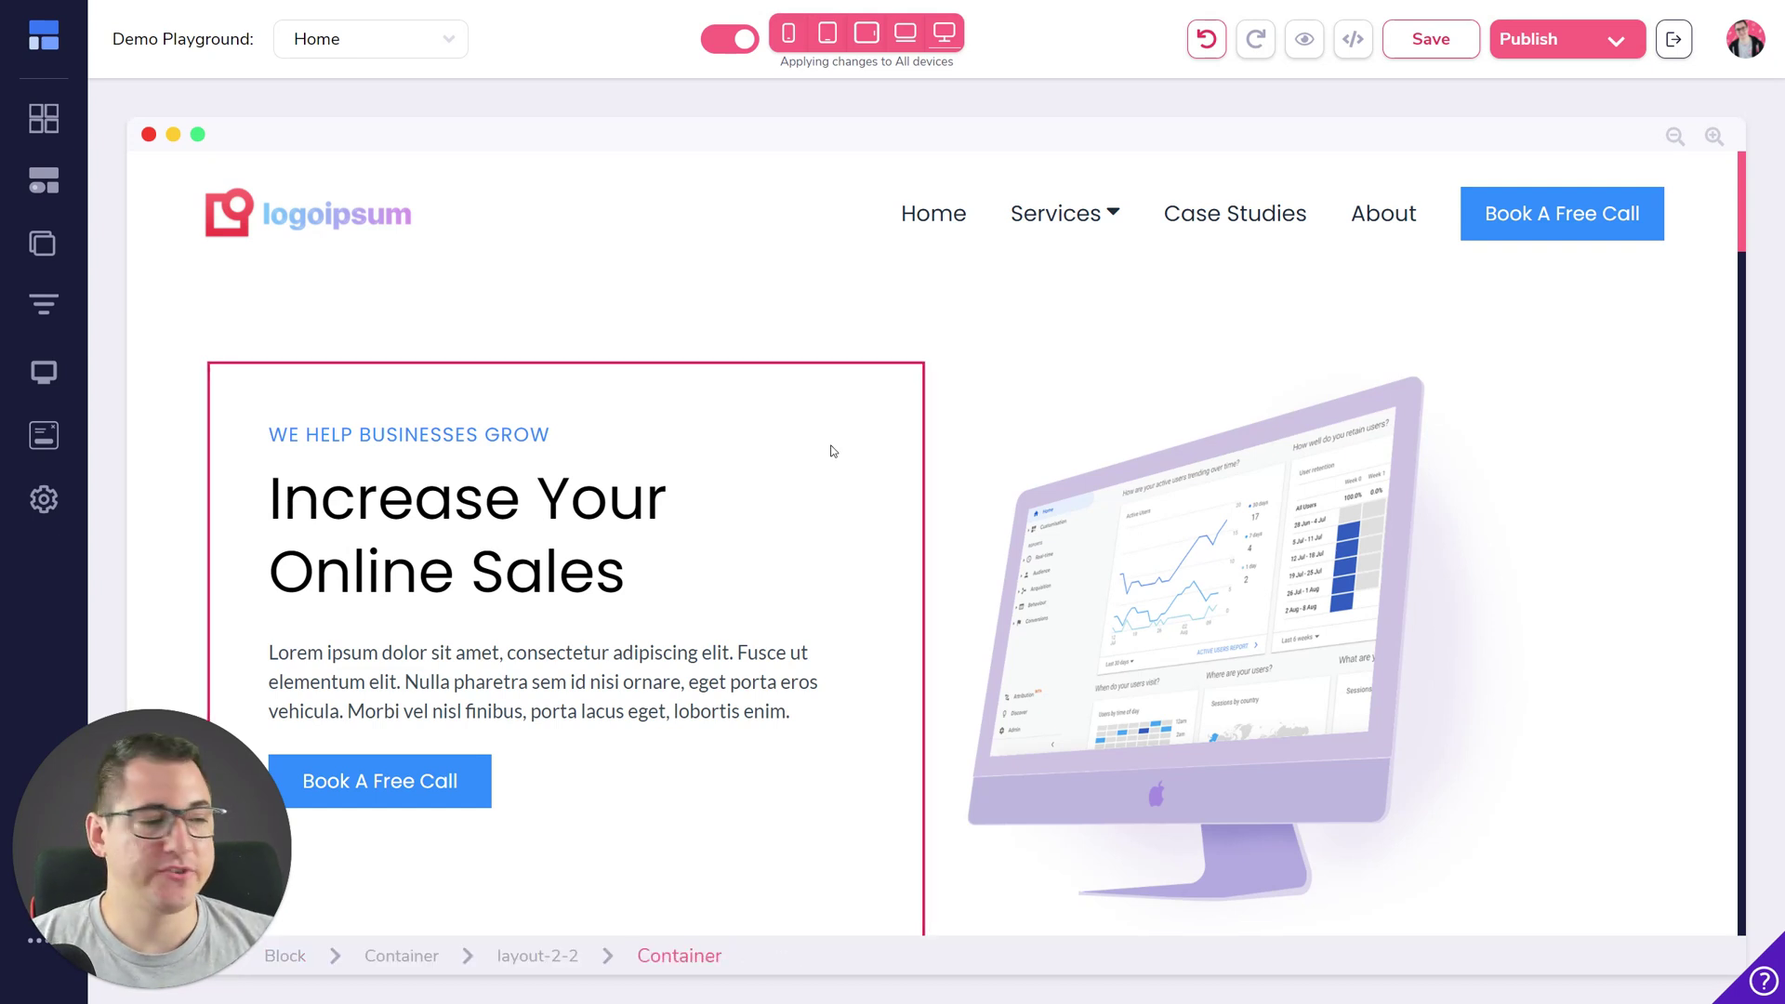
pyautogui.click(694, 570)
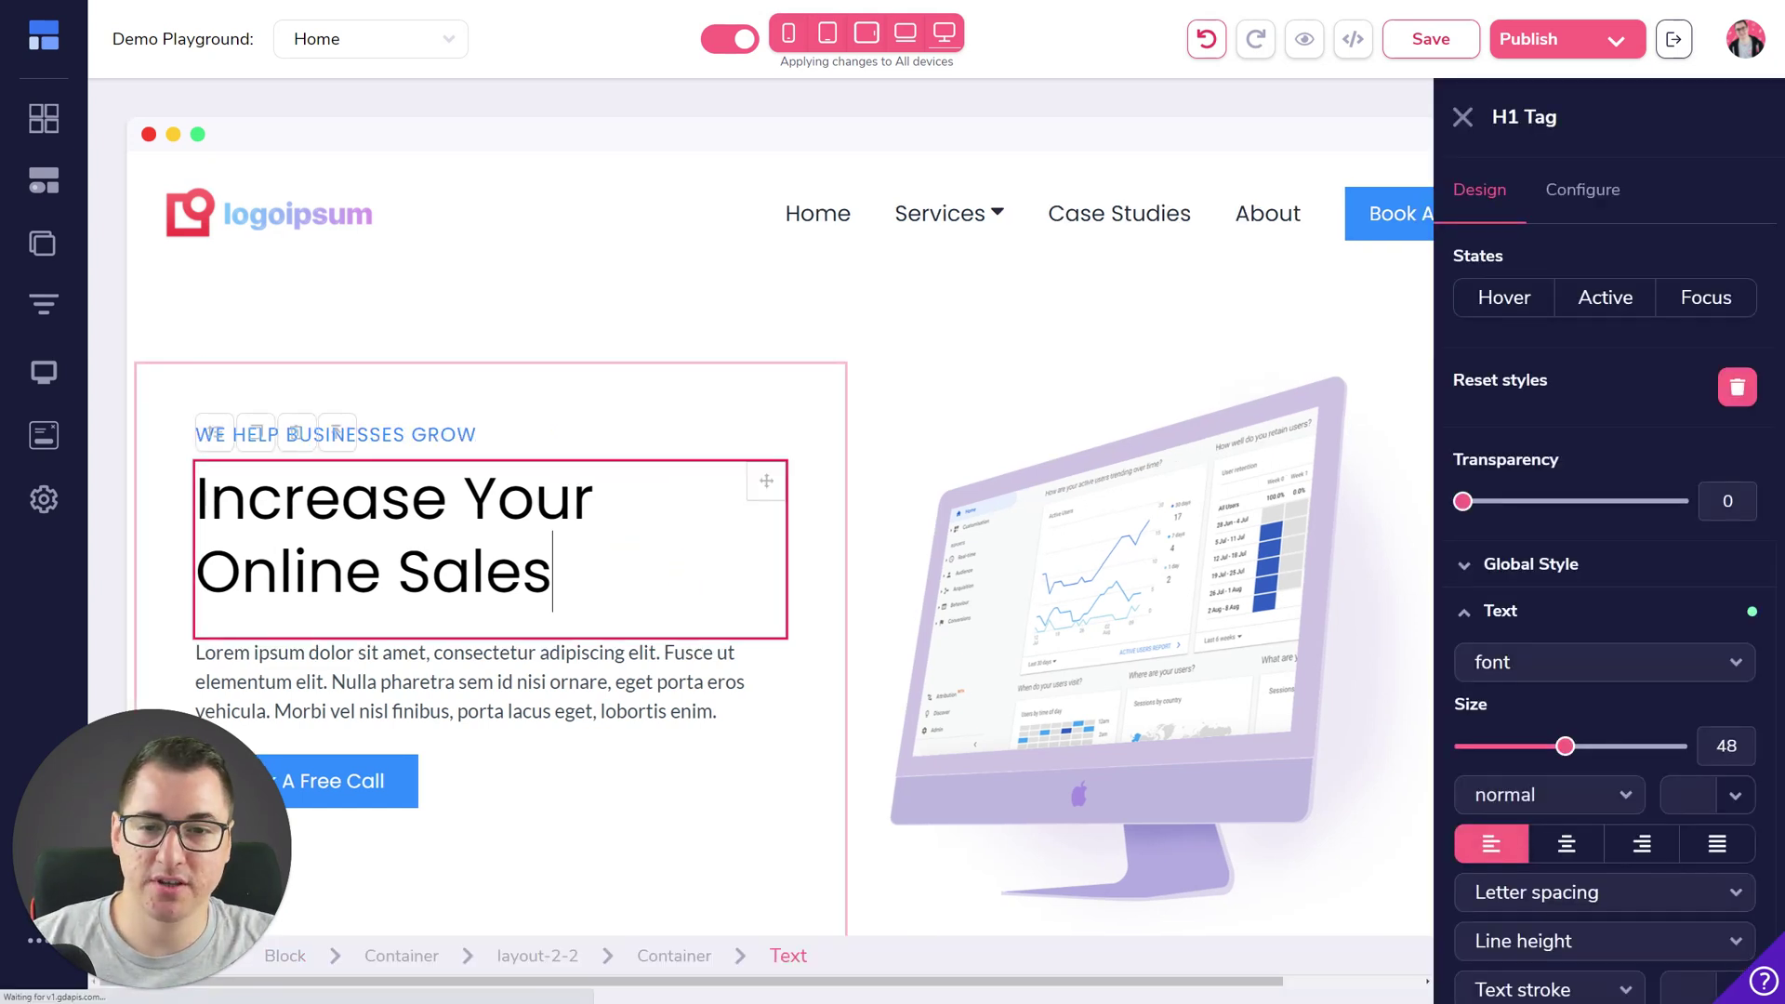
pyautogui.write('hkhgkgh')
# Select the monitor image, then switch to GrooveSell from the Apps menu, triggering the unsaved-changes prompt
pyautogui.click(976, 549)
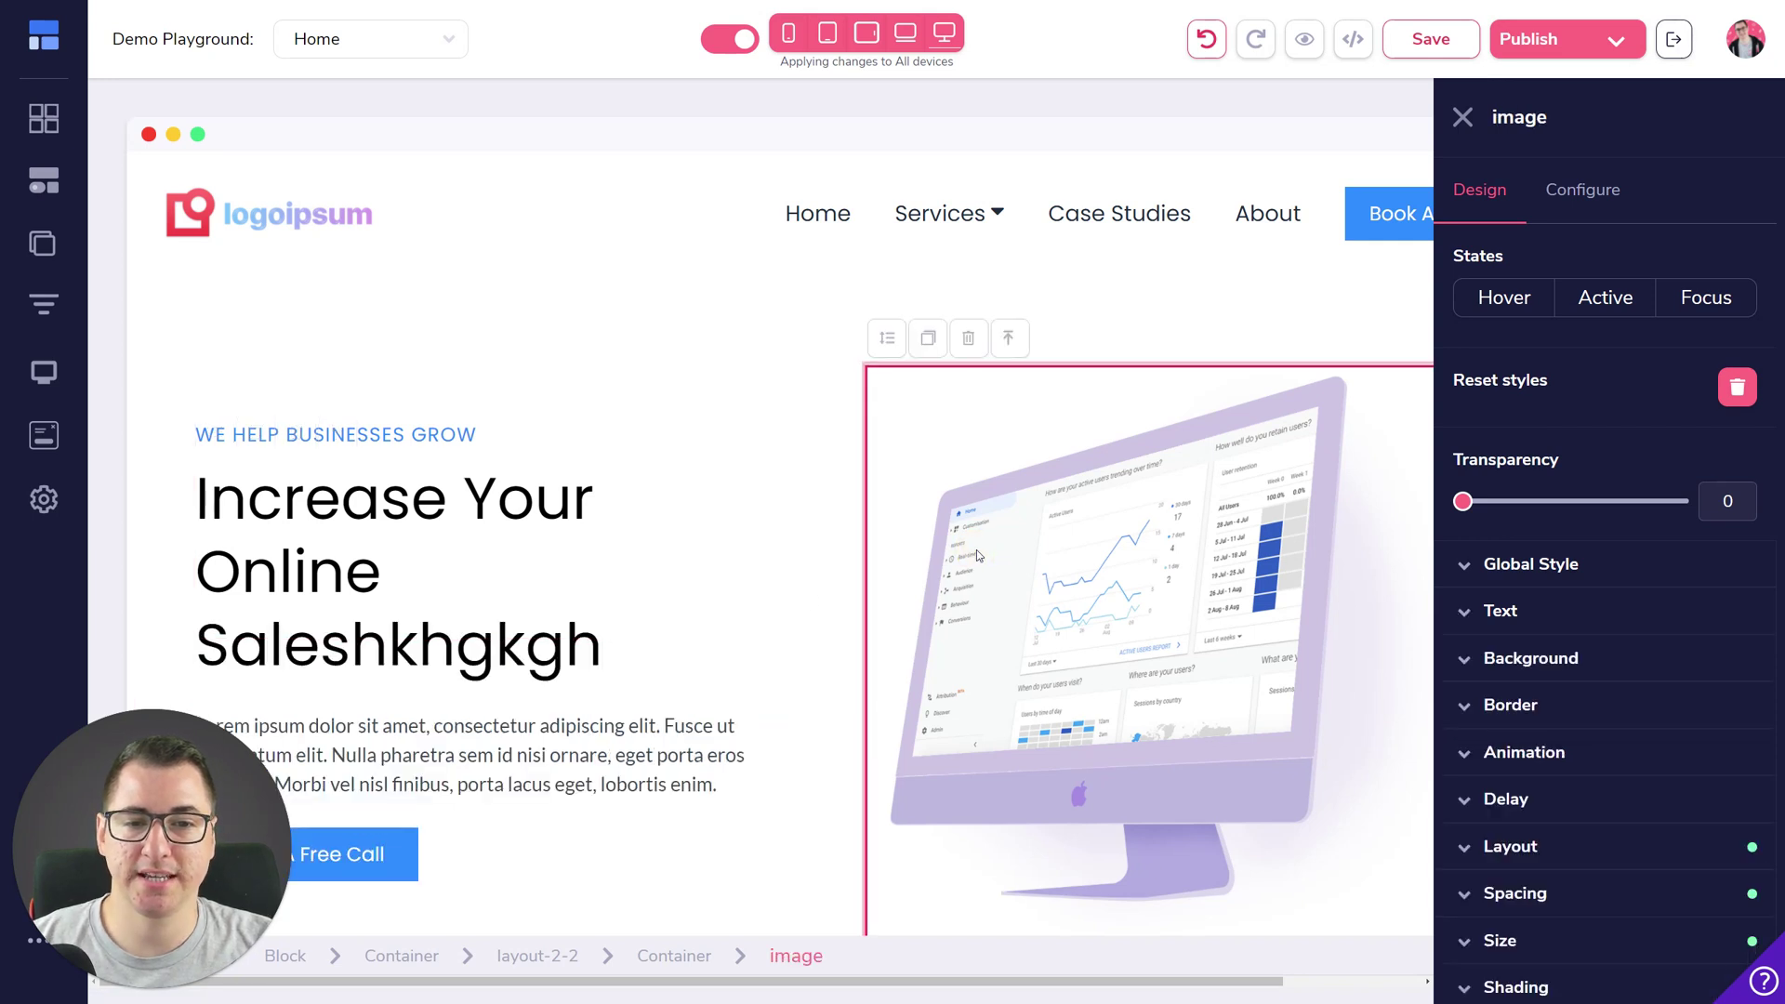
pyautogui.click(44, 37)
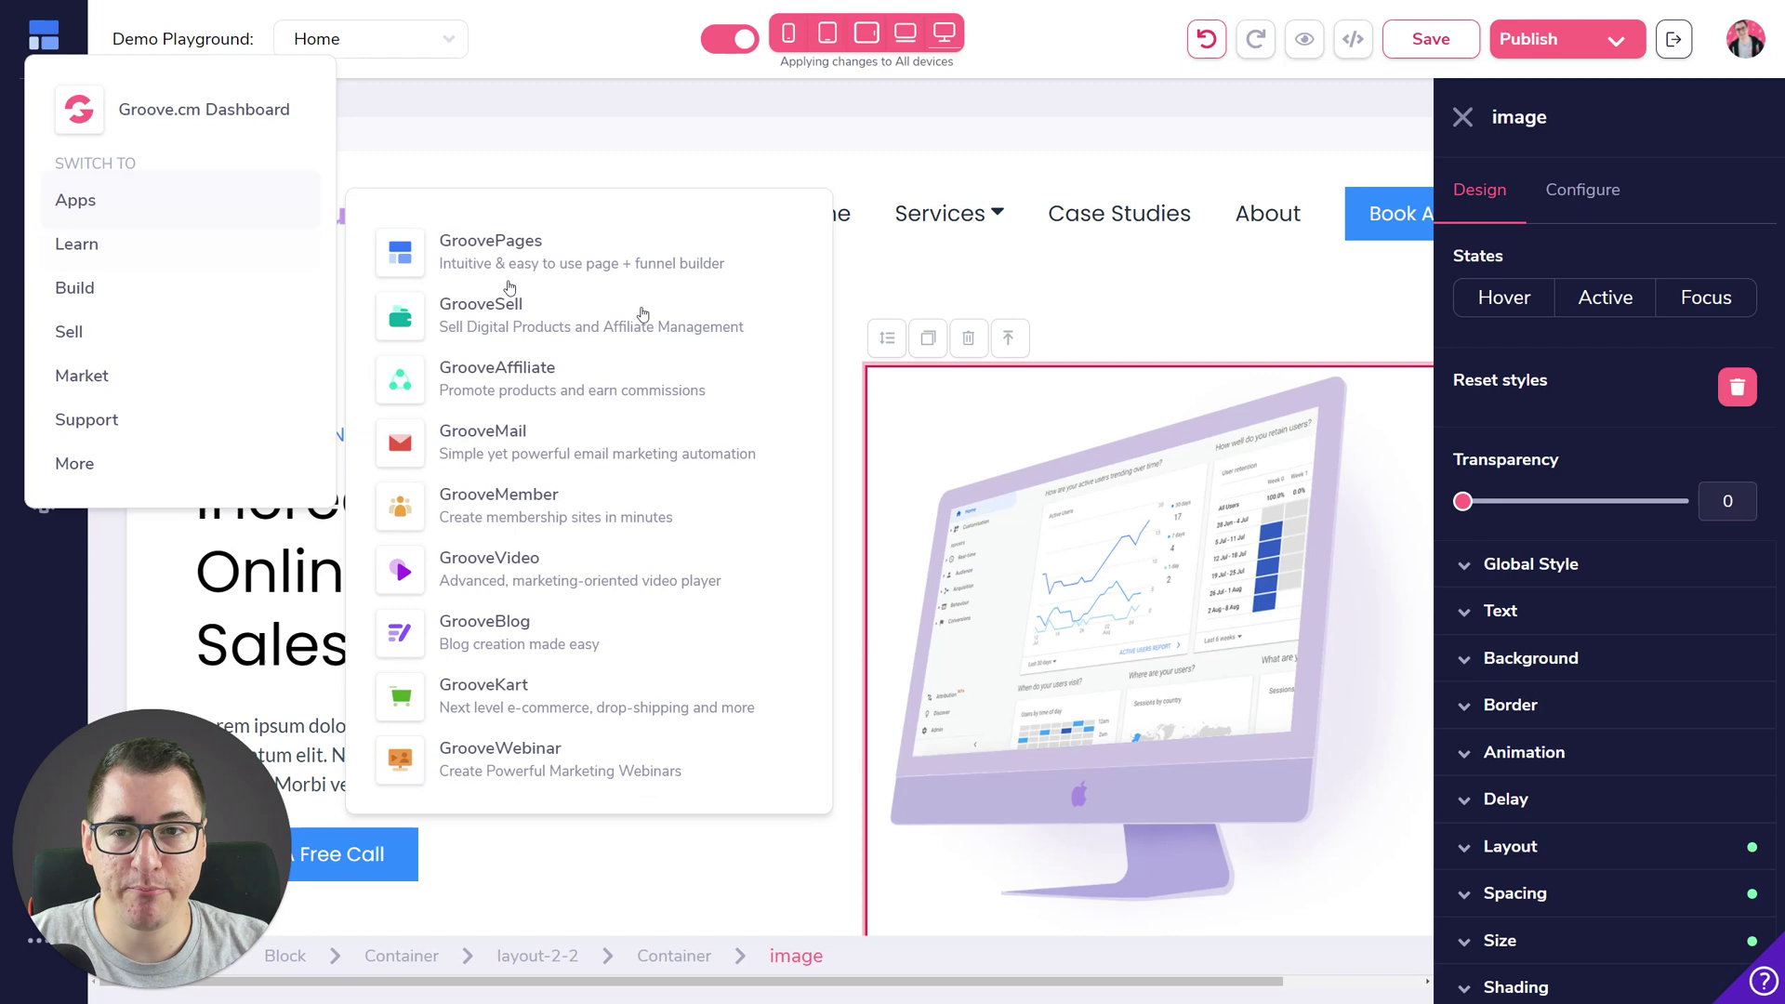
pyautogui.moveTo(140, 244)
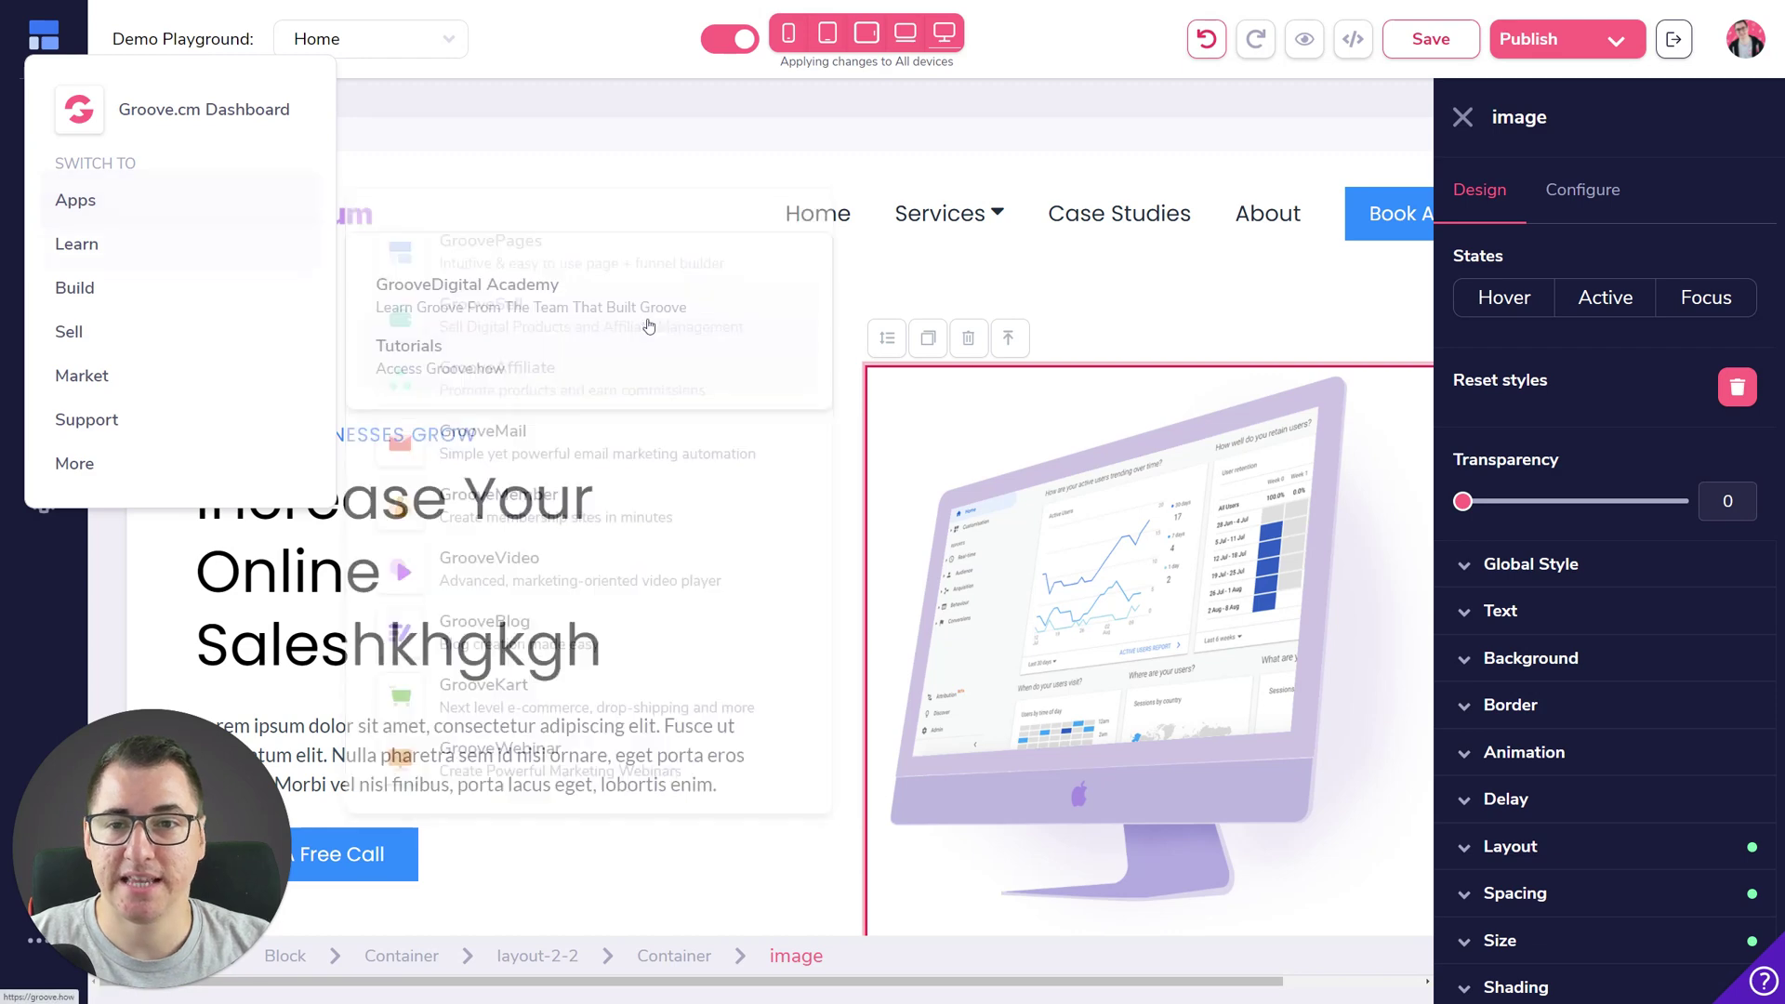
pyautogui.click(51, 48)
pyautogui.moveTo(103, 200)
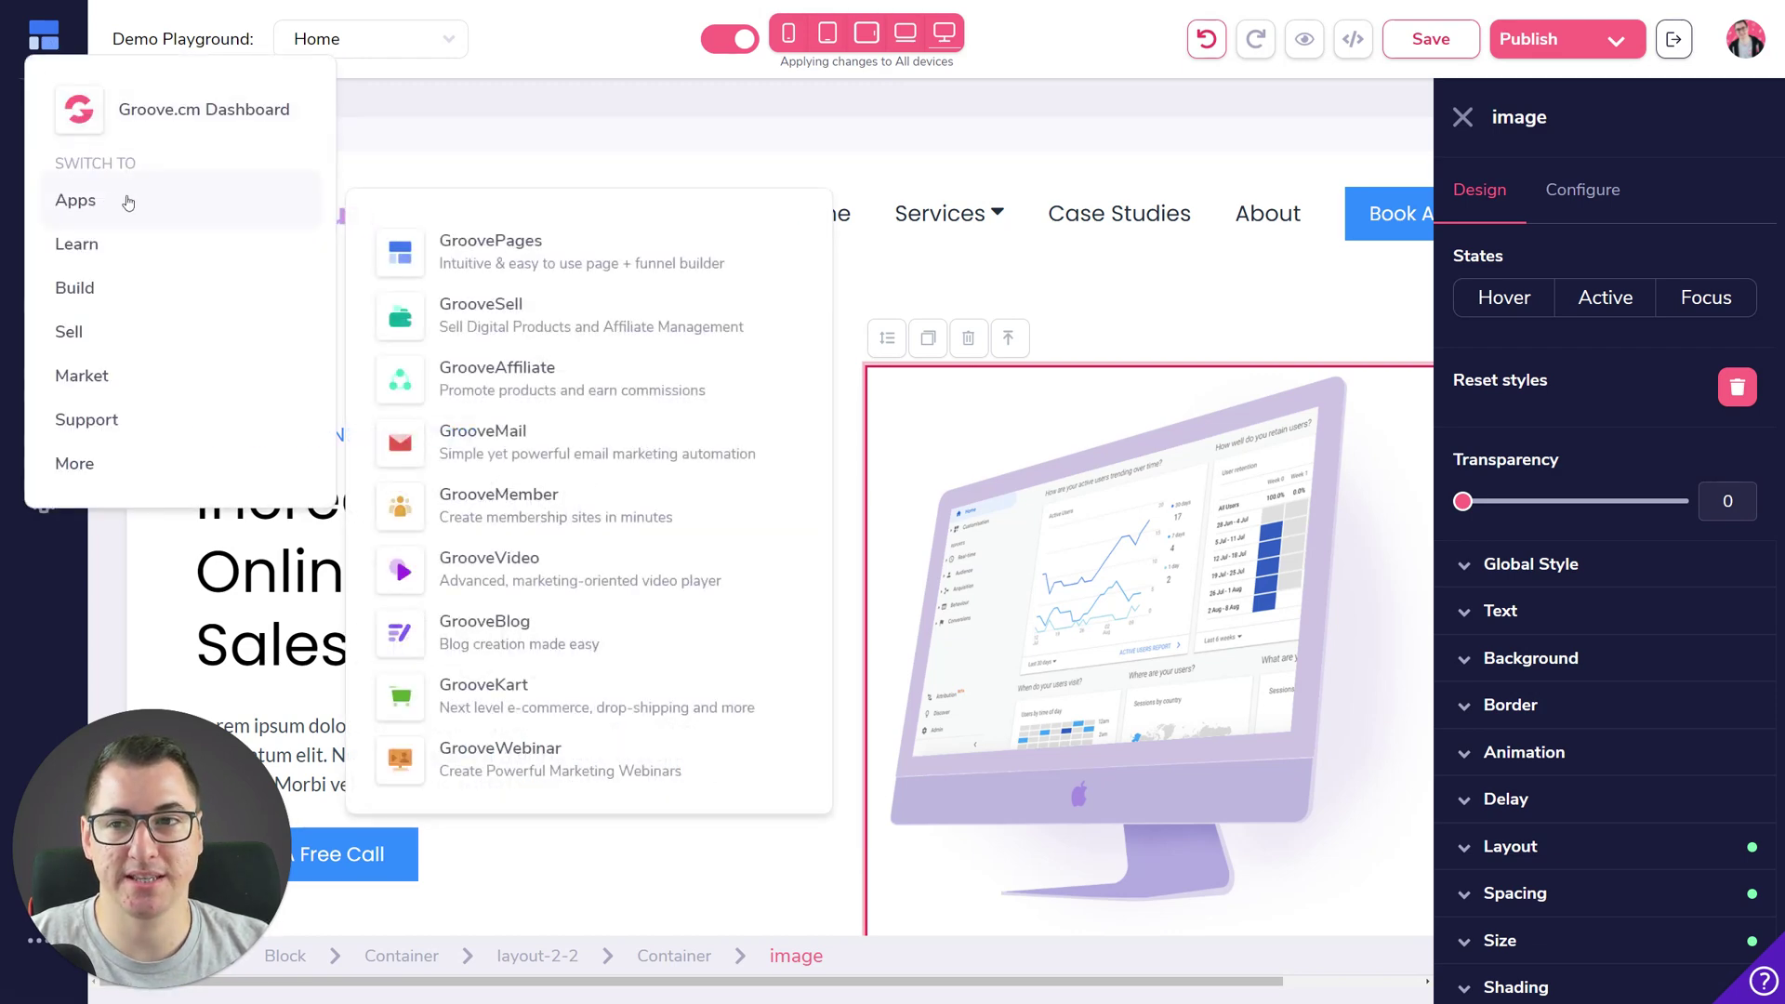
pyautogui.click(533, 312)
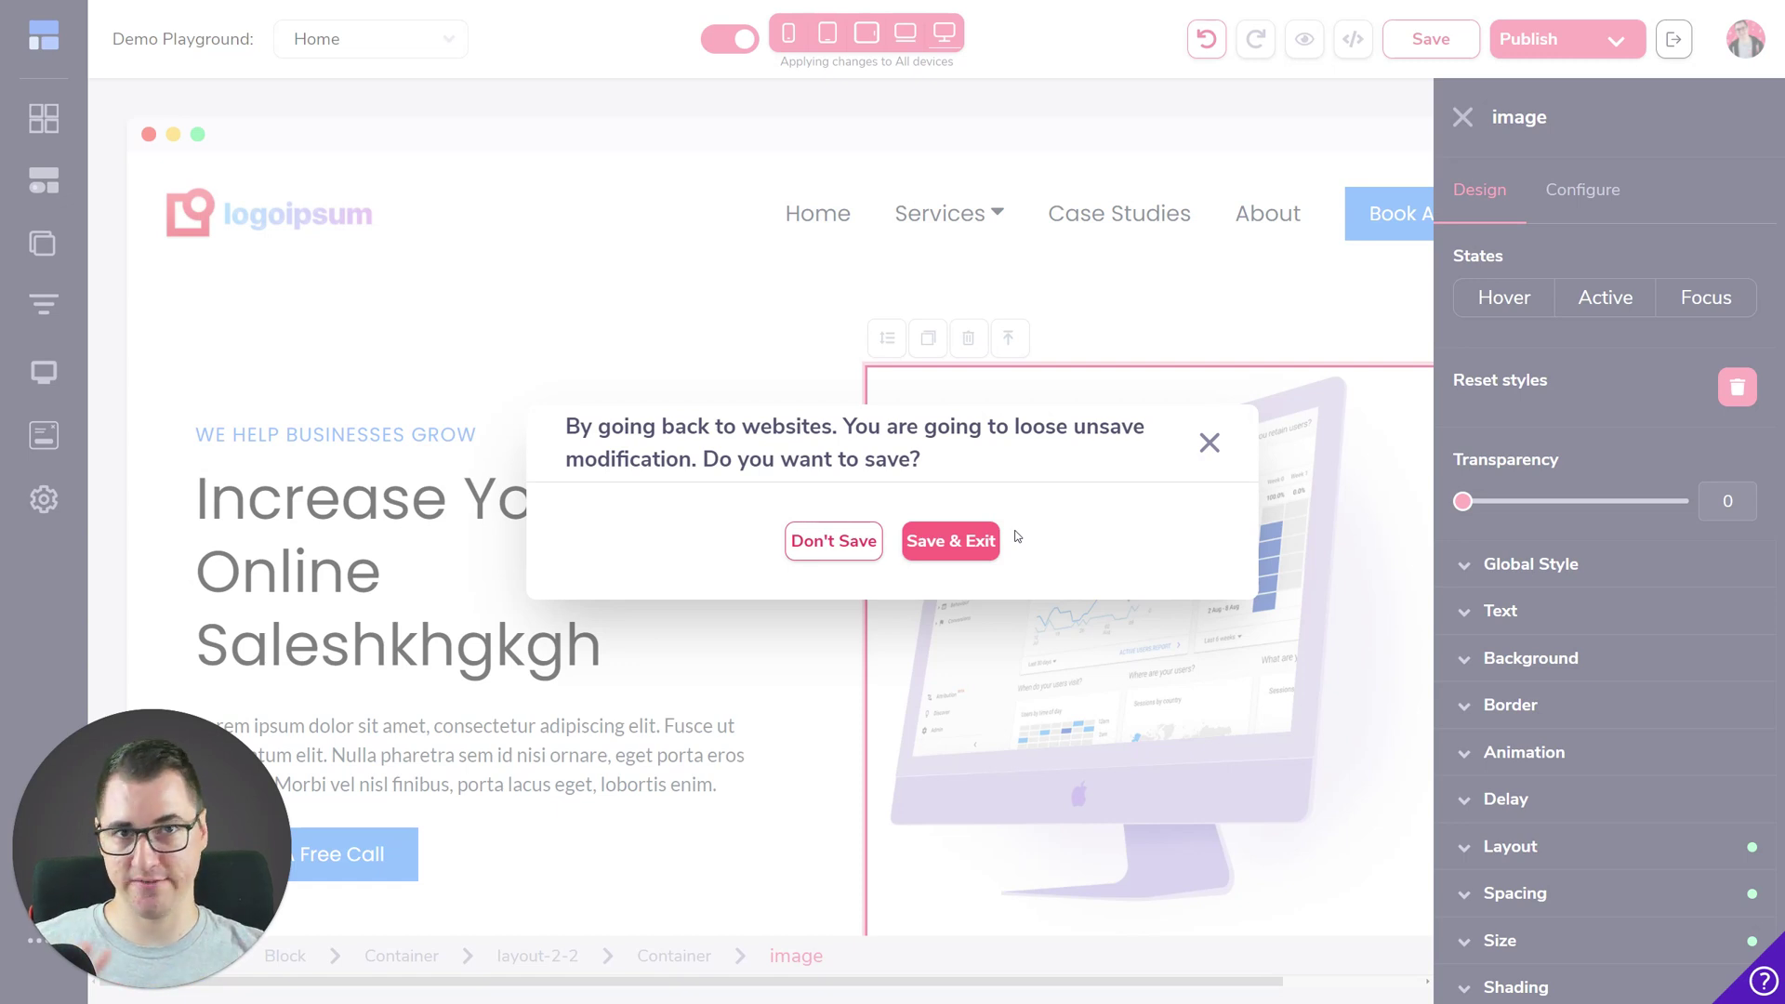
# Dismiss the unsaved-changes prompt, close the image settings panel, and select the hero block
pyautogui.click(1210, 443)
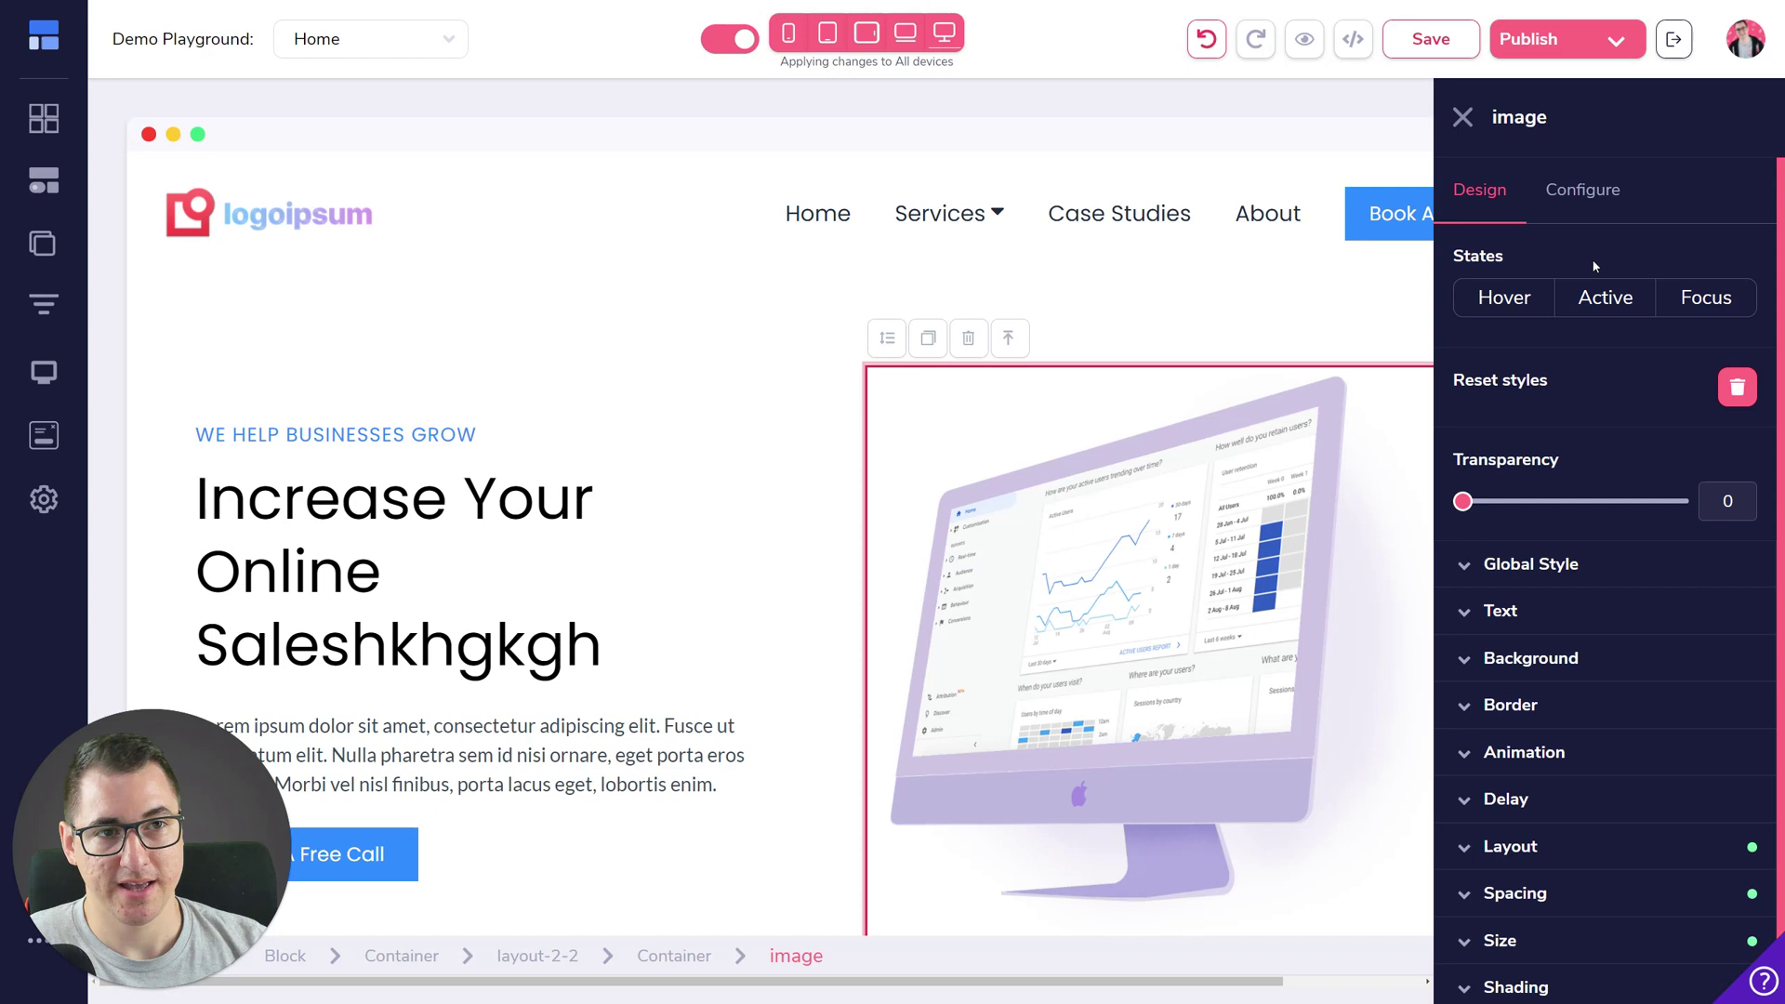
pyautogui.click(1463, 117)
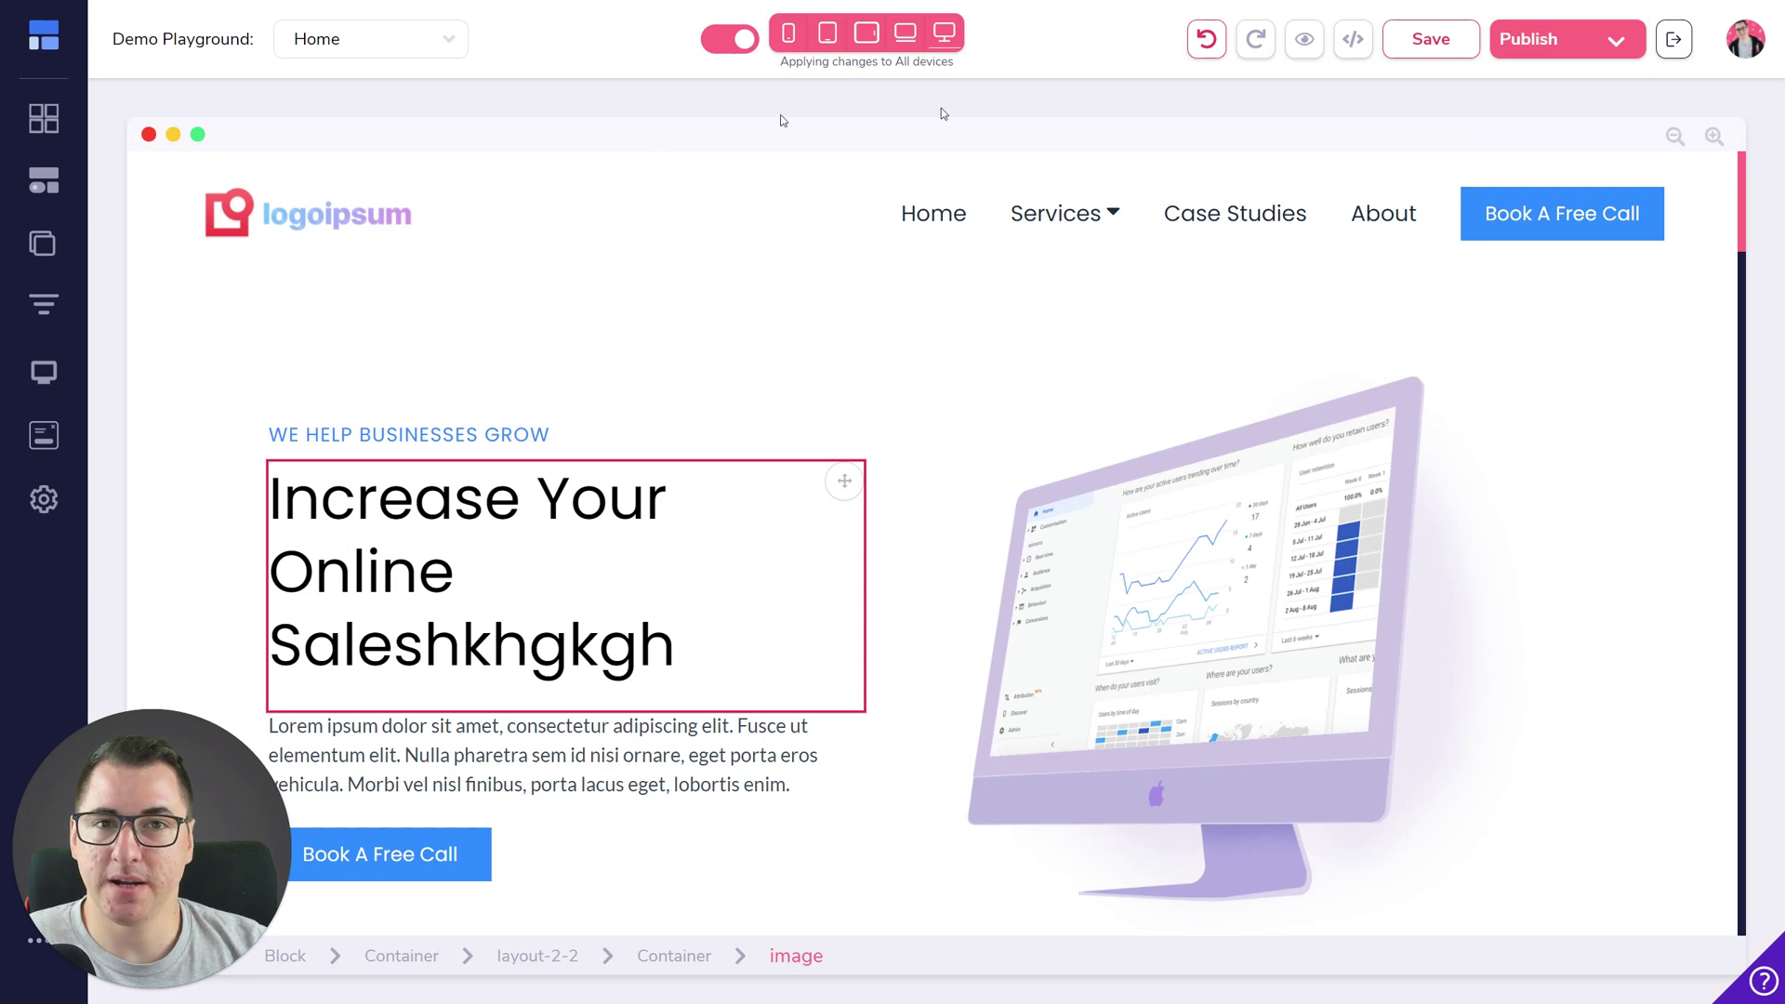
pyautogui.click(199, 344)
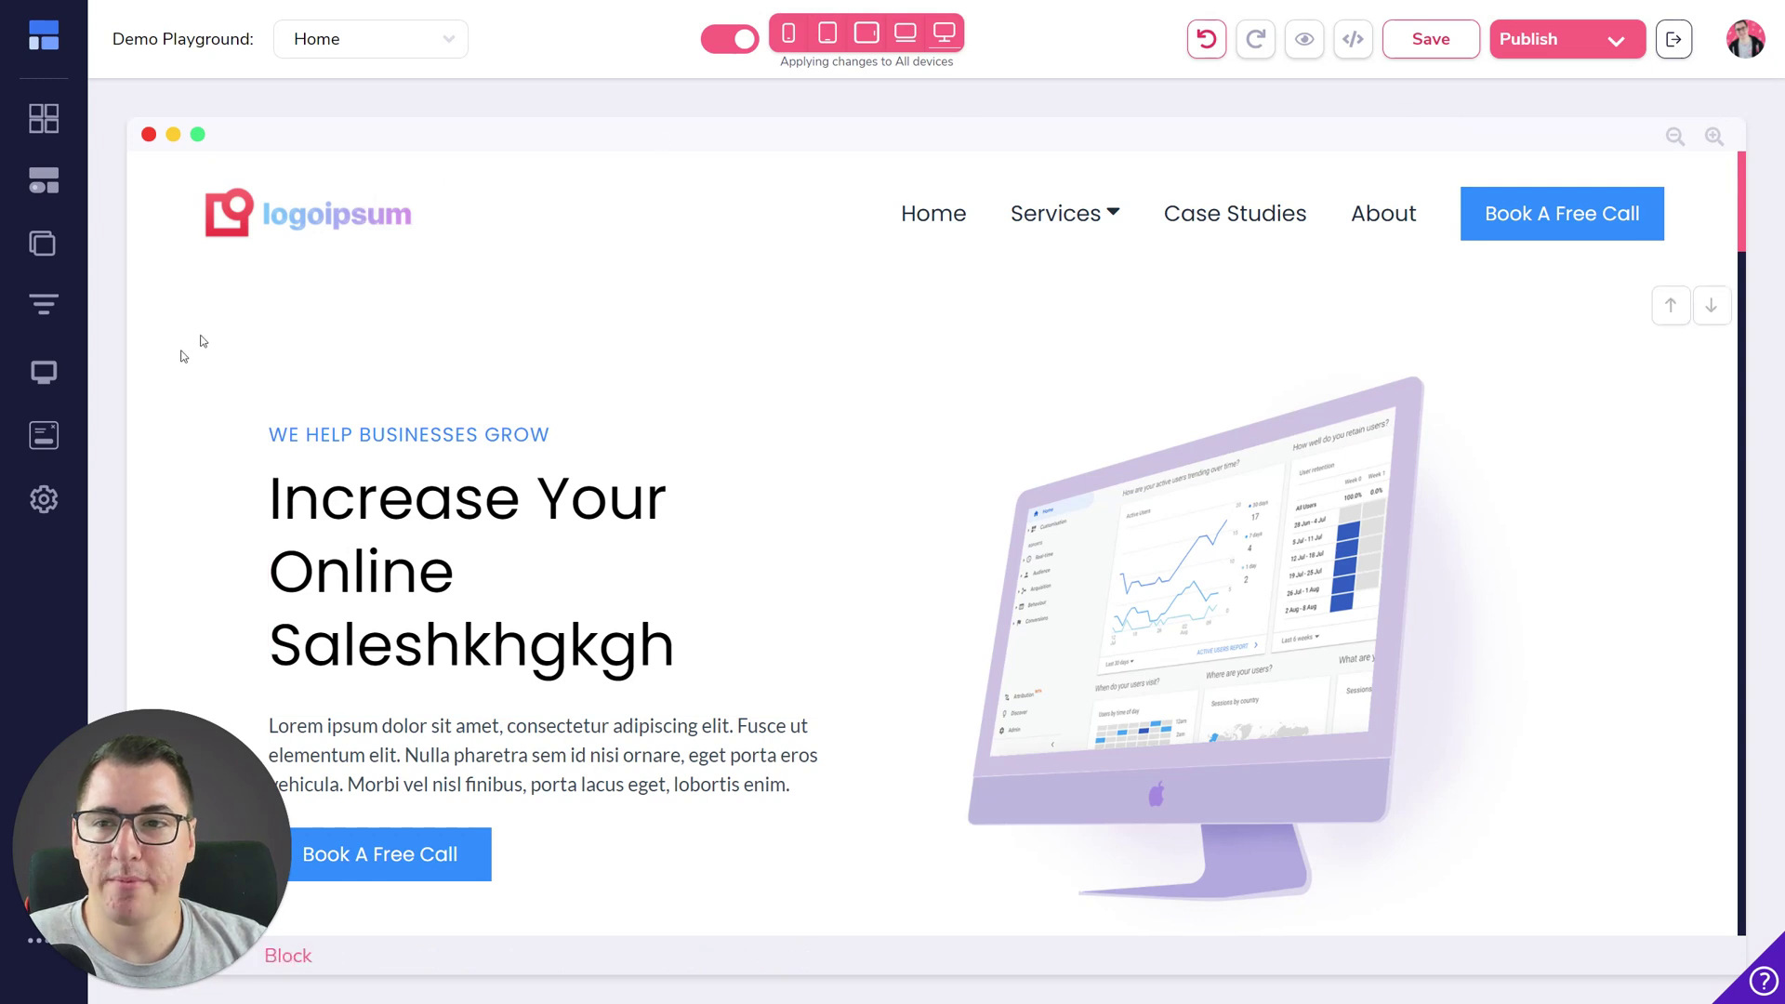
# In the Webinars panel, start a new webinar and show the Webinars funnel templates
pyautogui.click(40, 376)
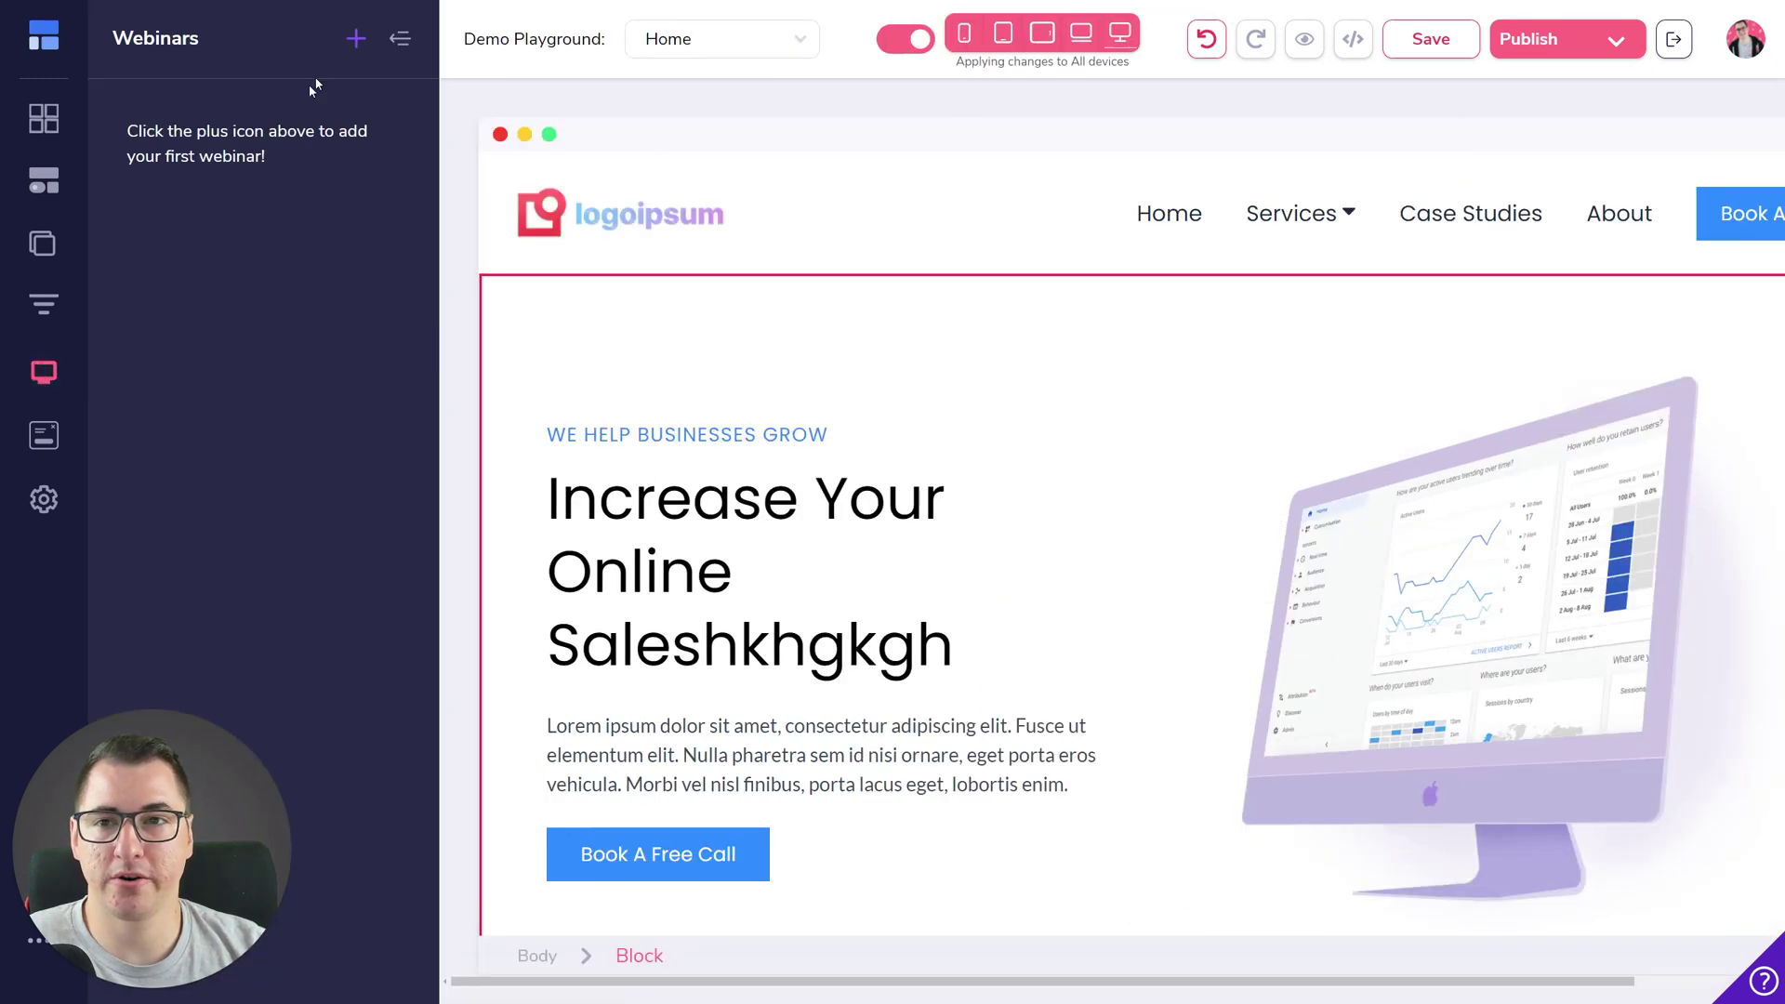
pyautogui.click(354, 40)
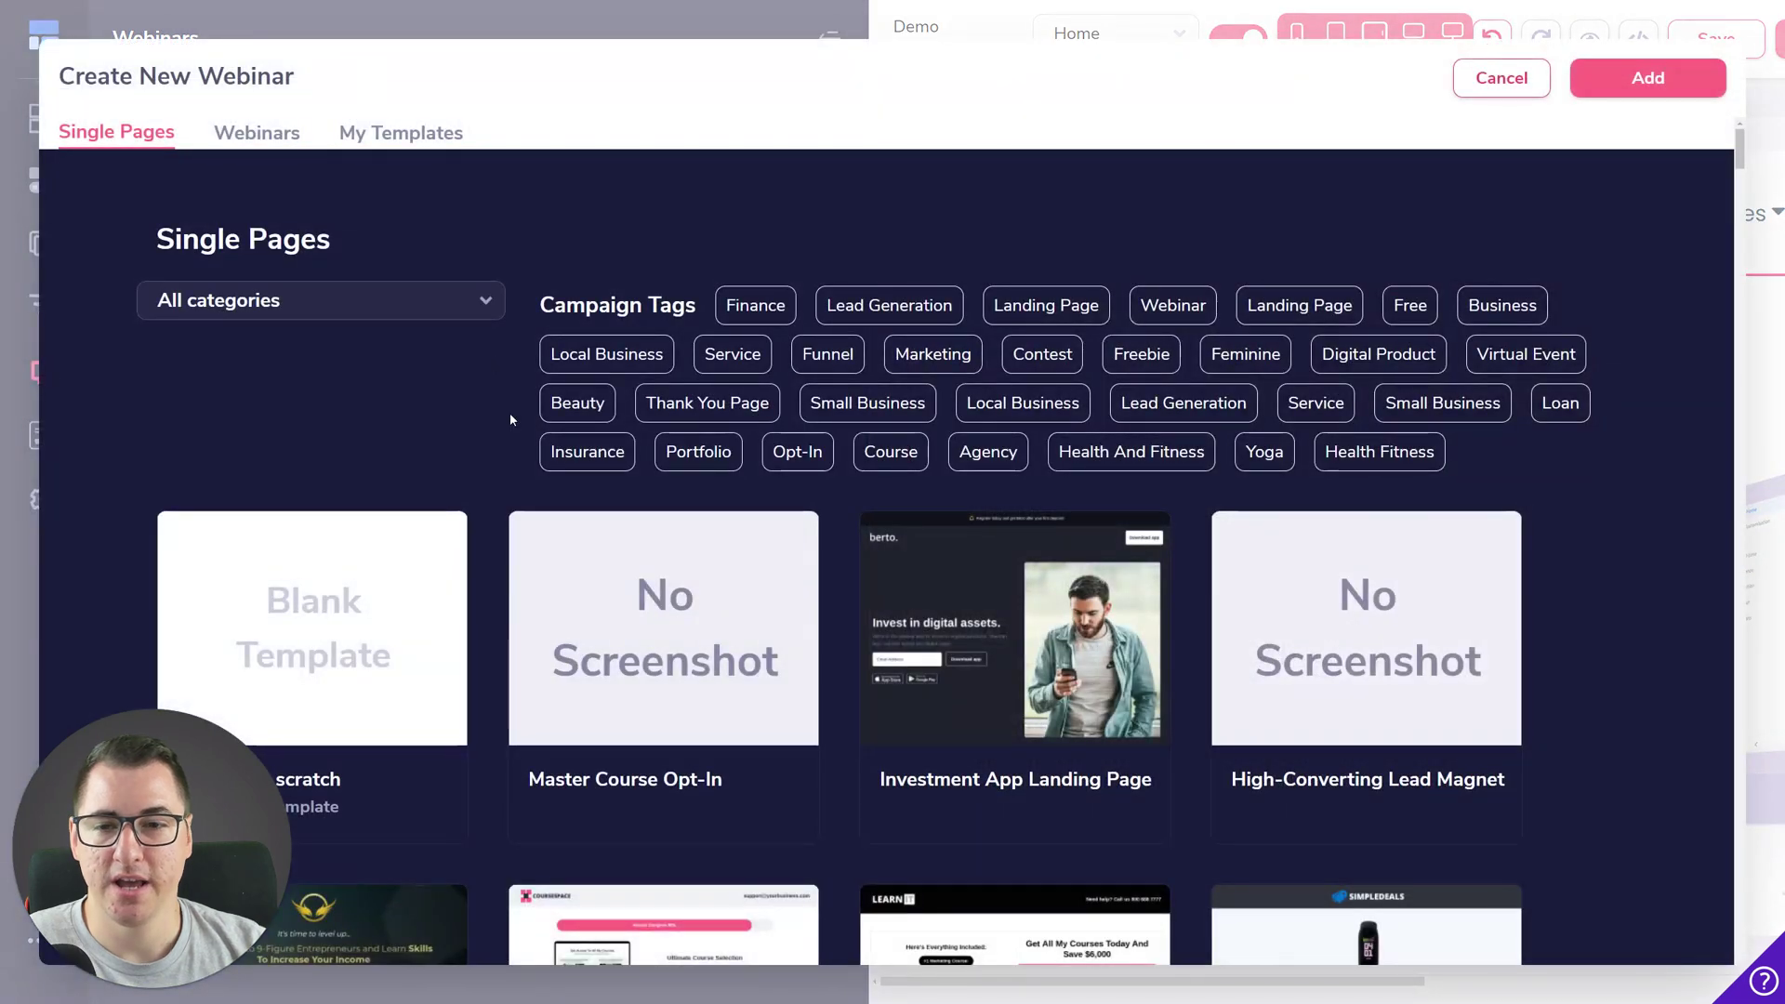
pyautogui.click(264, 135)
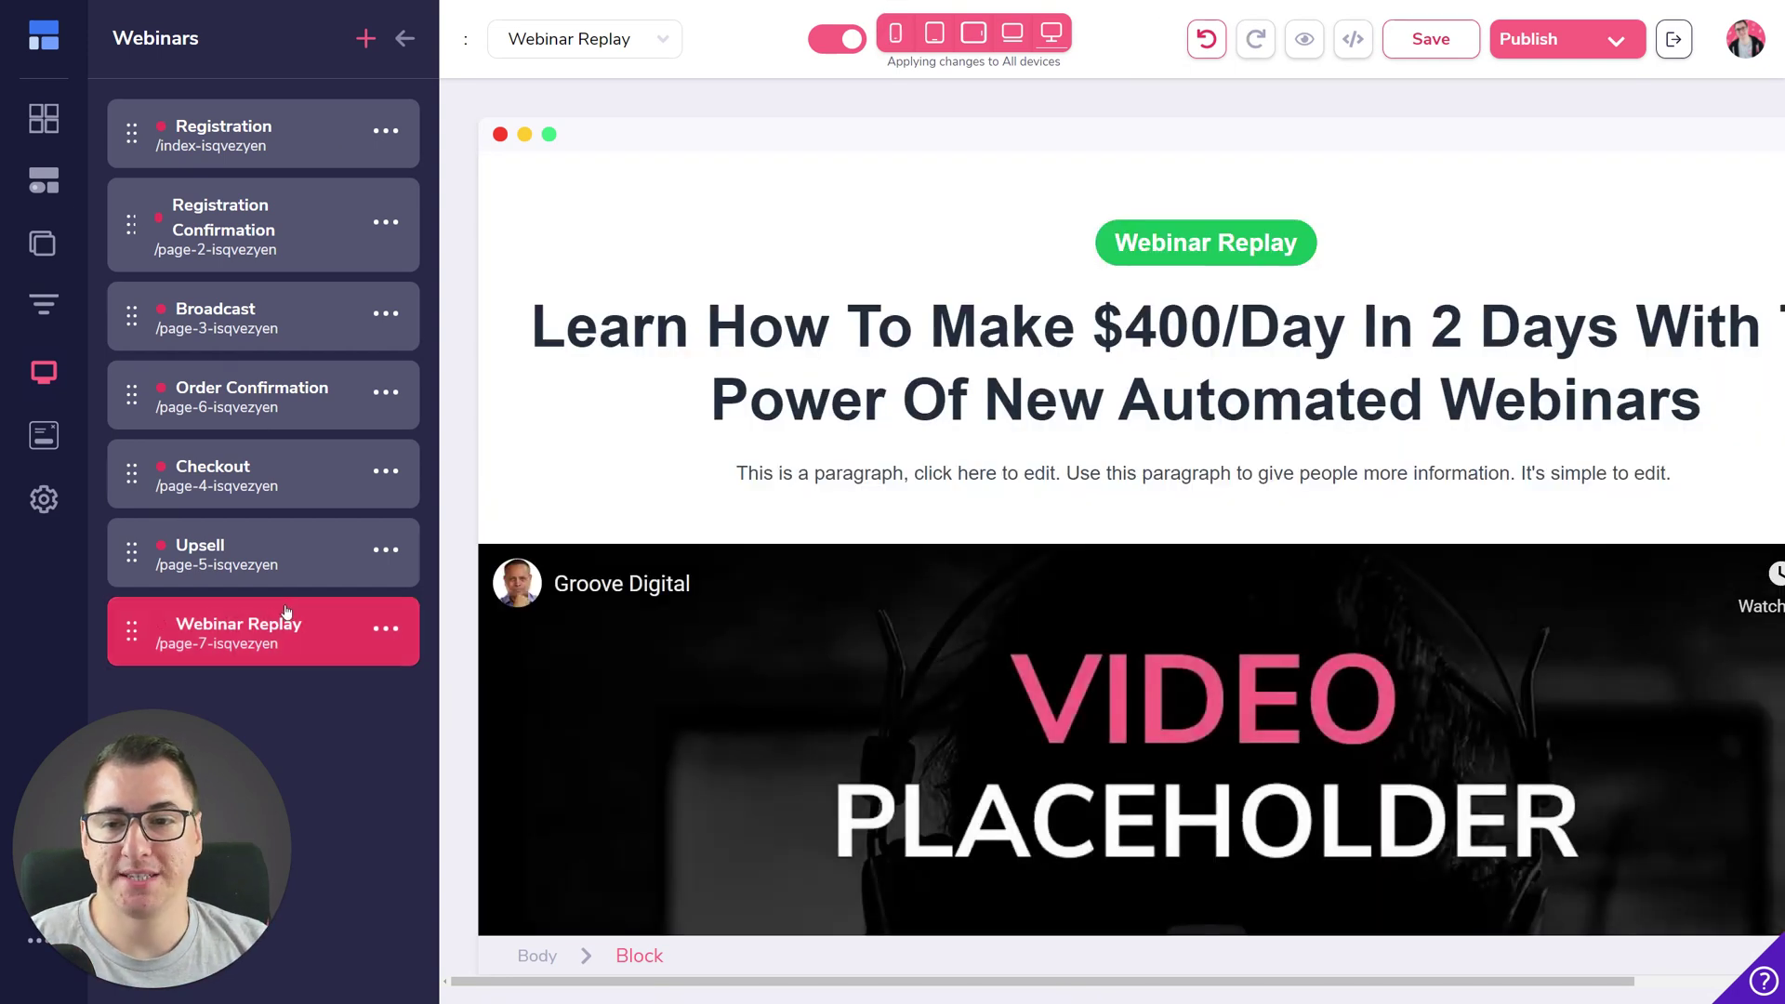
# Collapse the page list, show the empty Funnels list, cancel the Create New Funnel dialog, and hide it
pyautogui.click(405, 40)
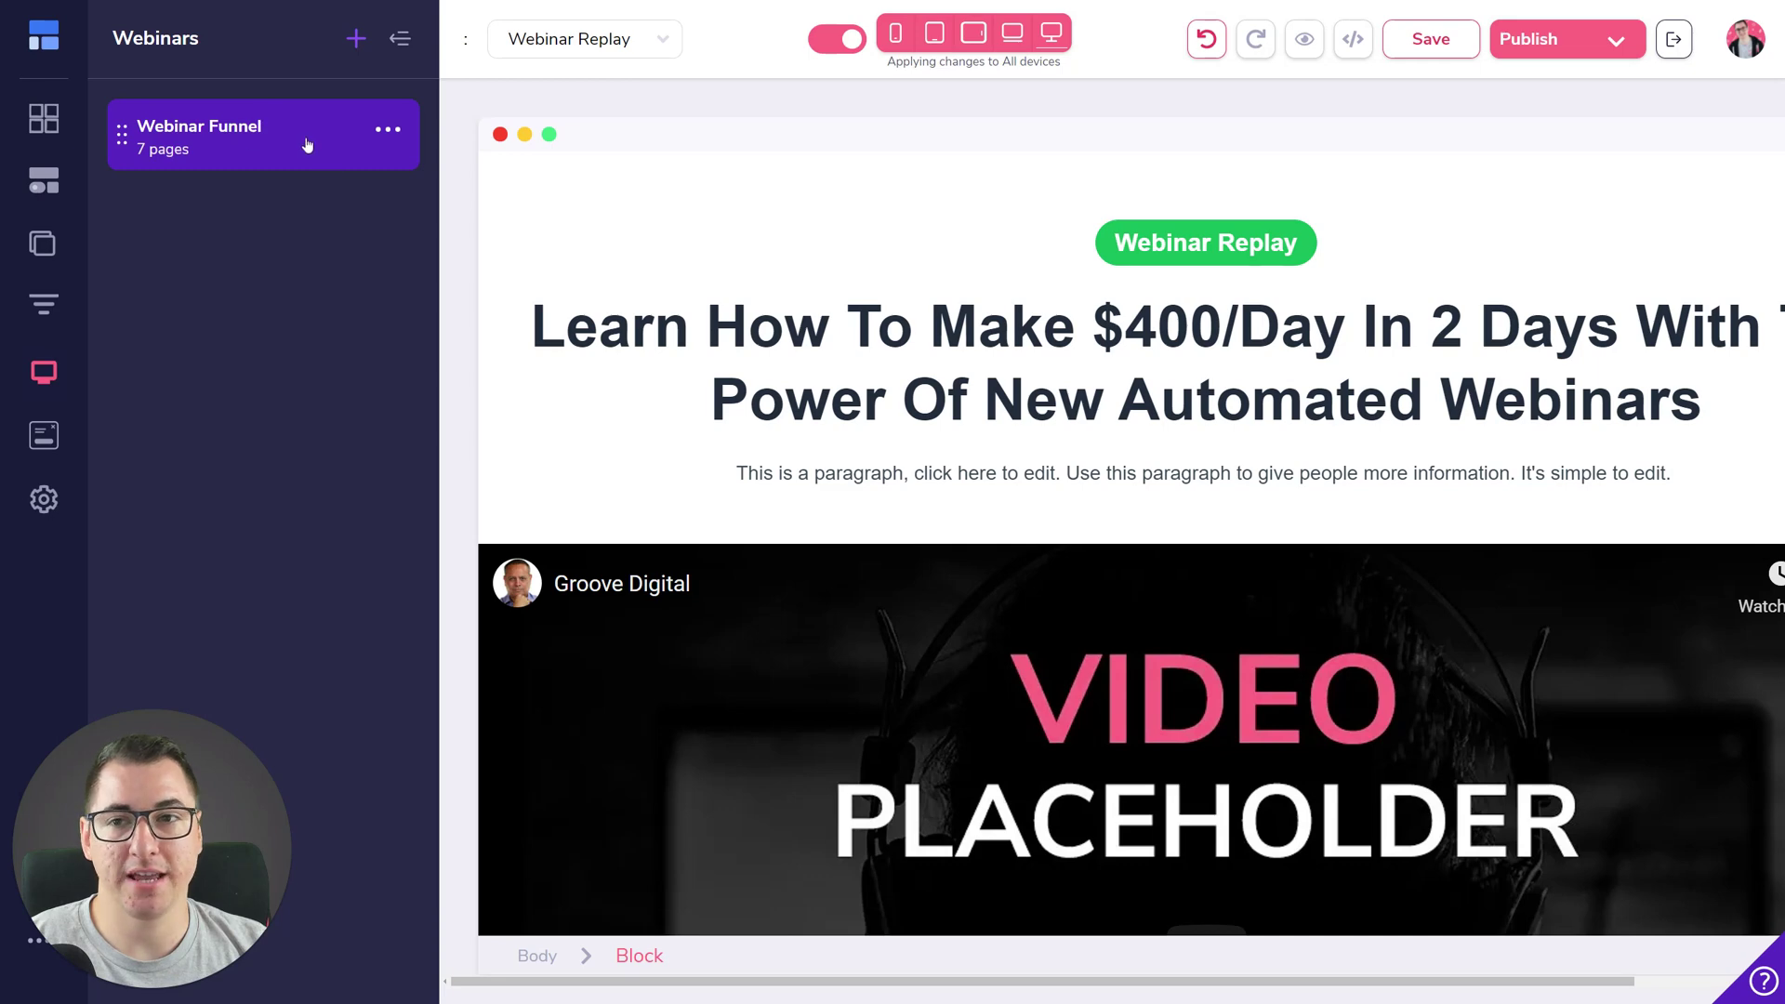
pyautogui.click(65, 320)
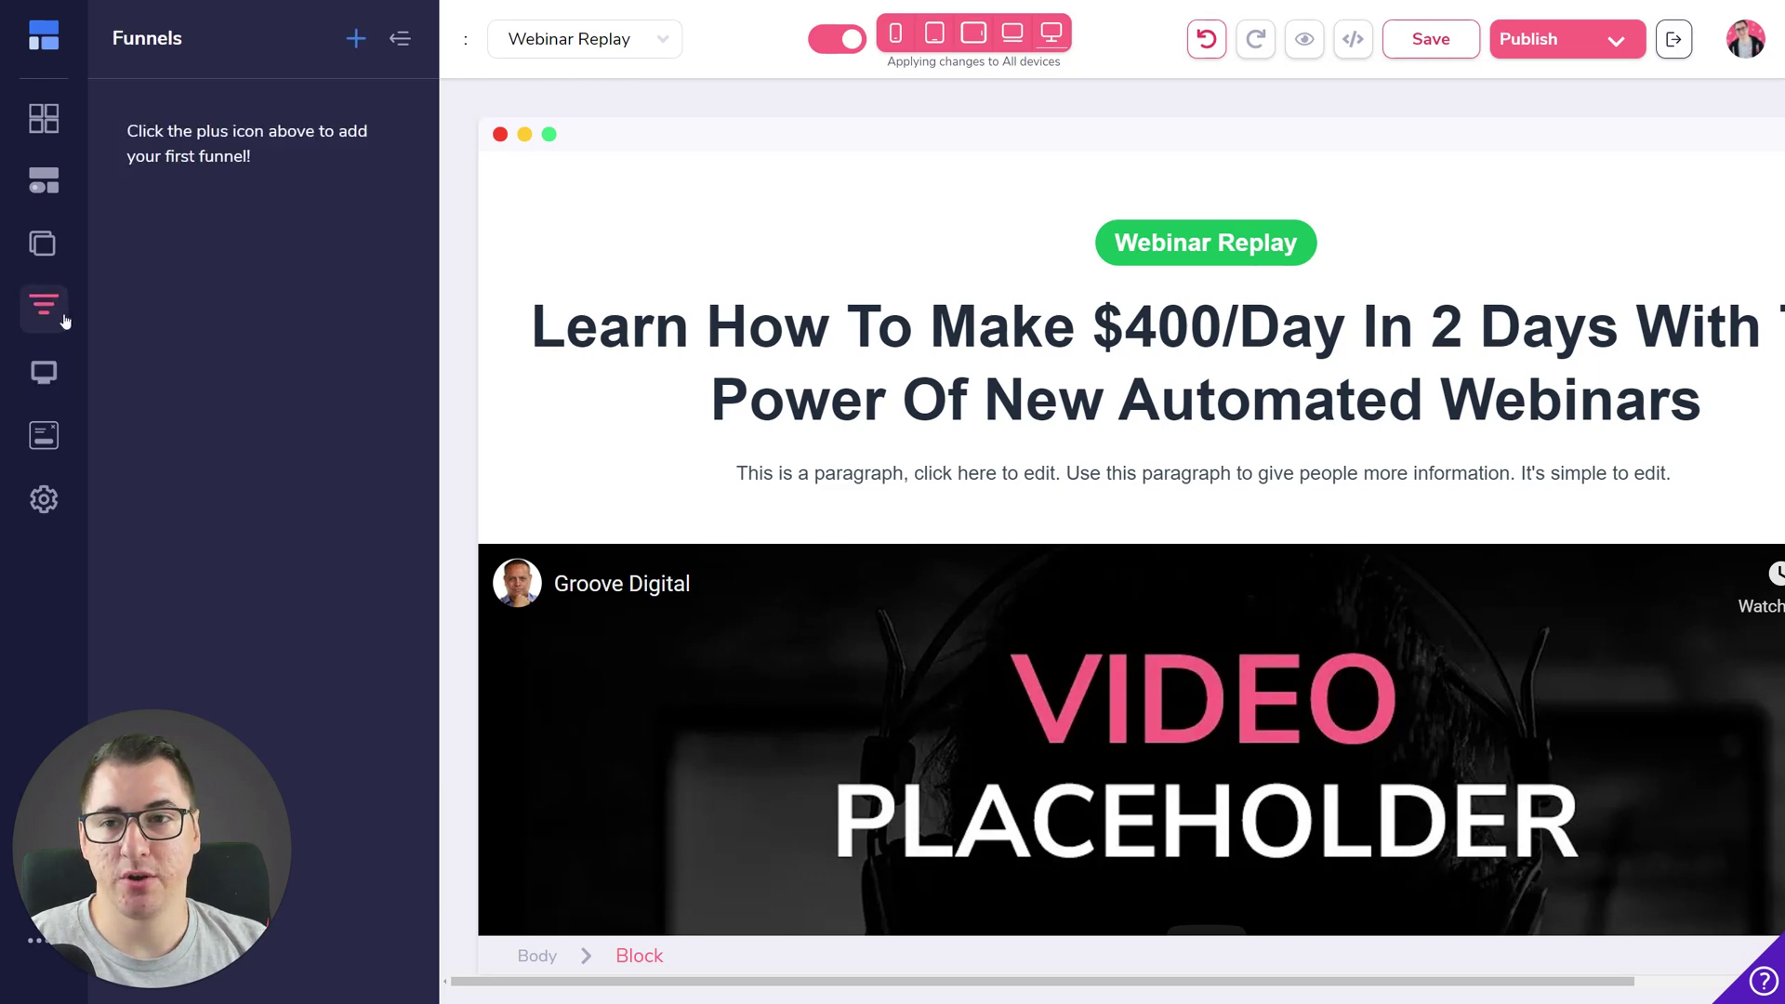
pyautogui.click(357, 39)
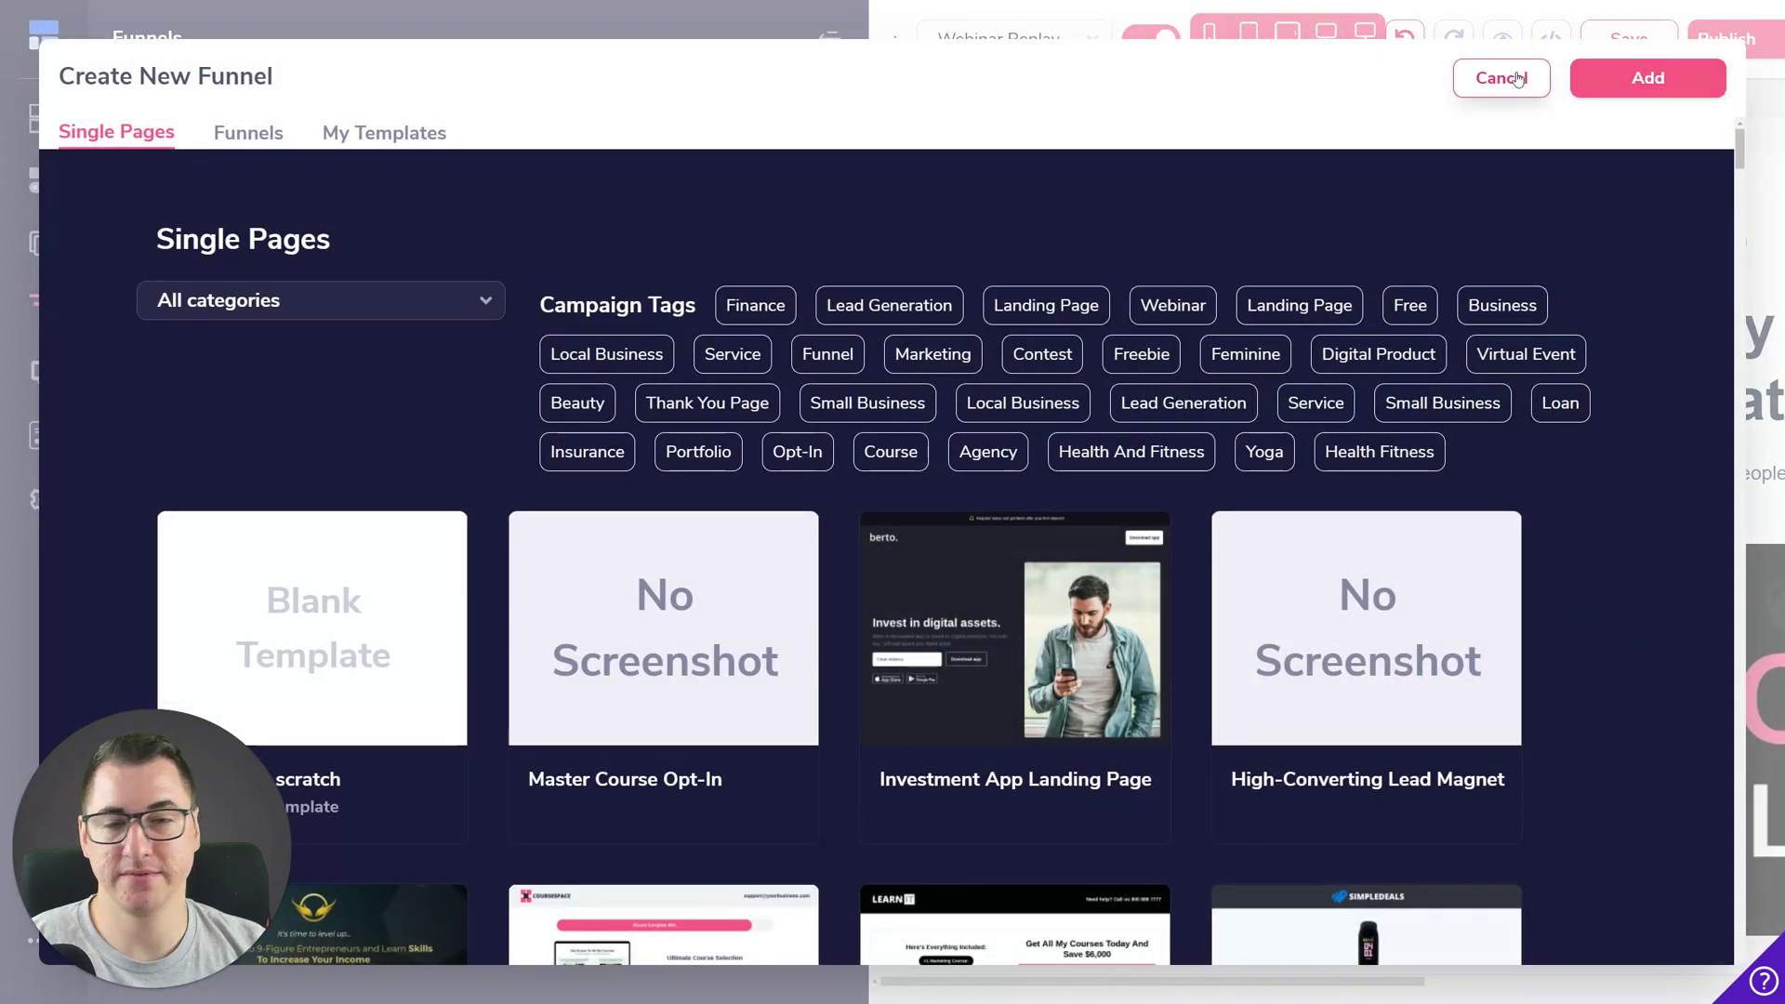
pyautogui.click(1518, 78)
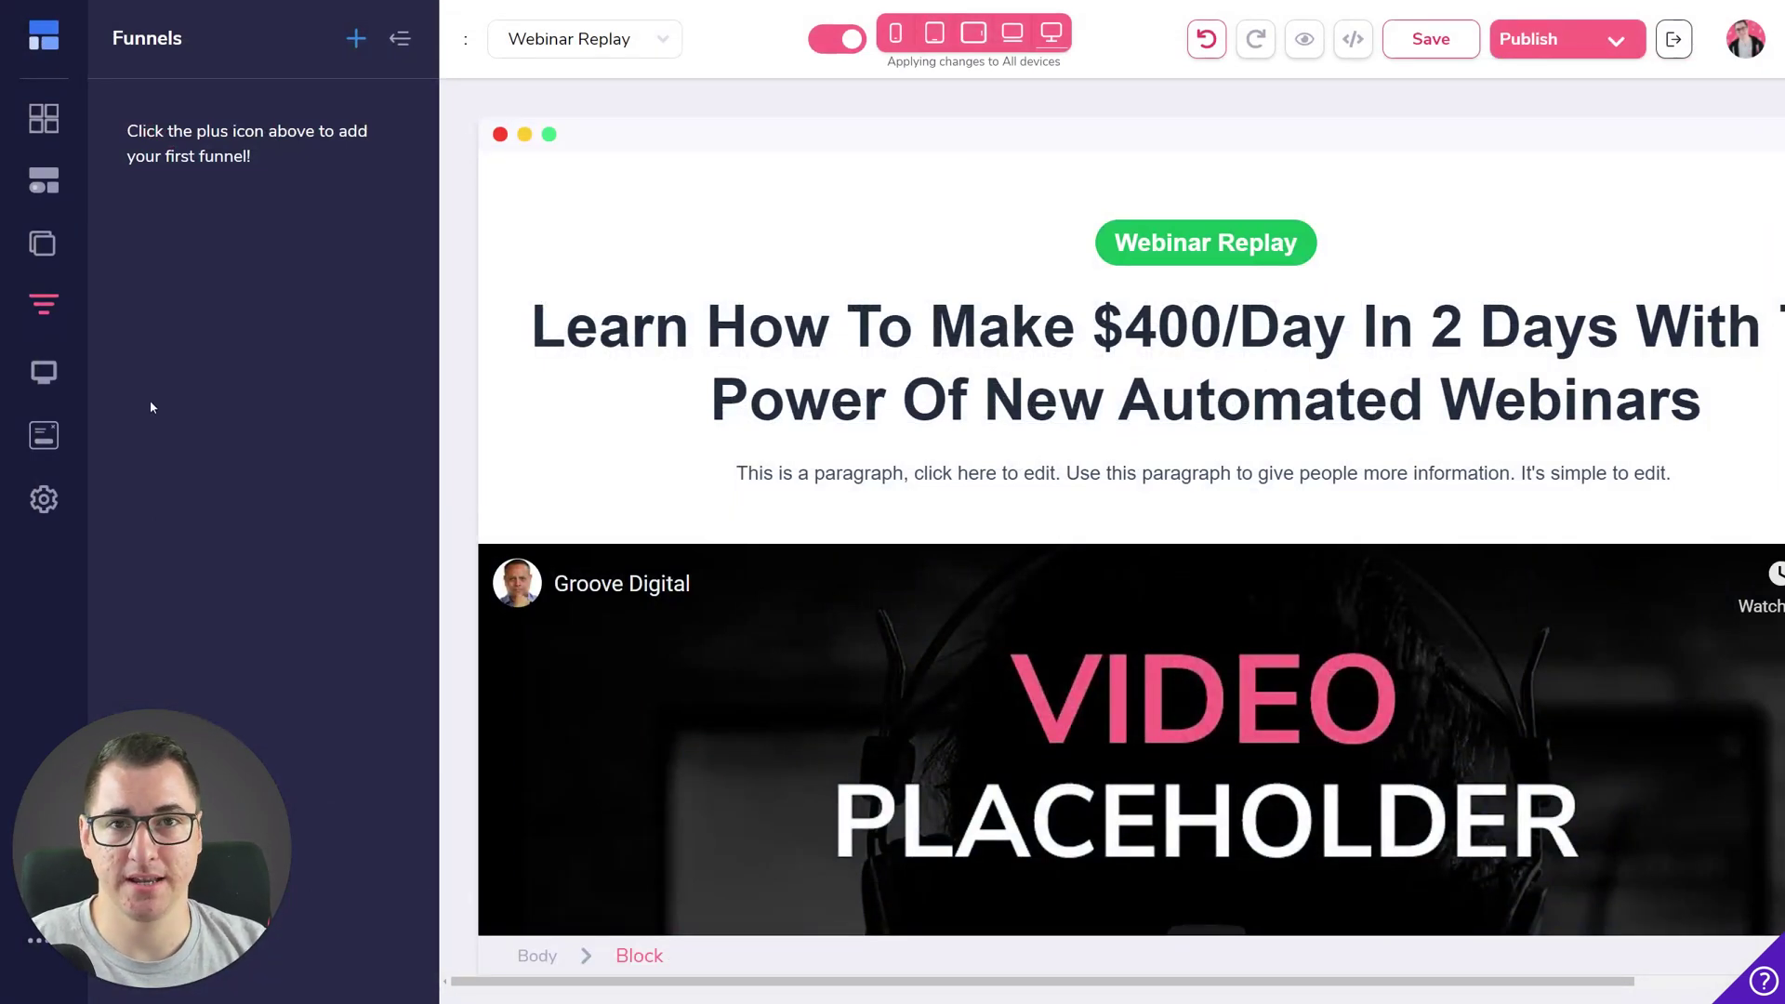
pyautogui.click(398, 40)
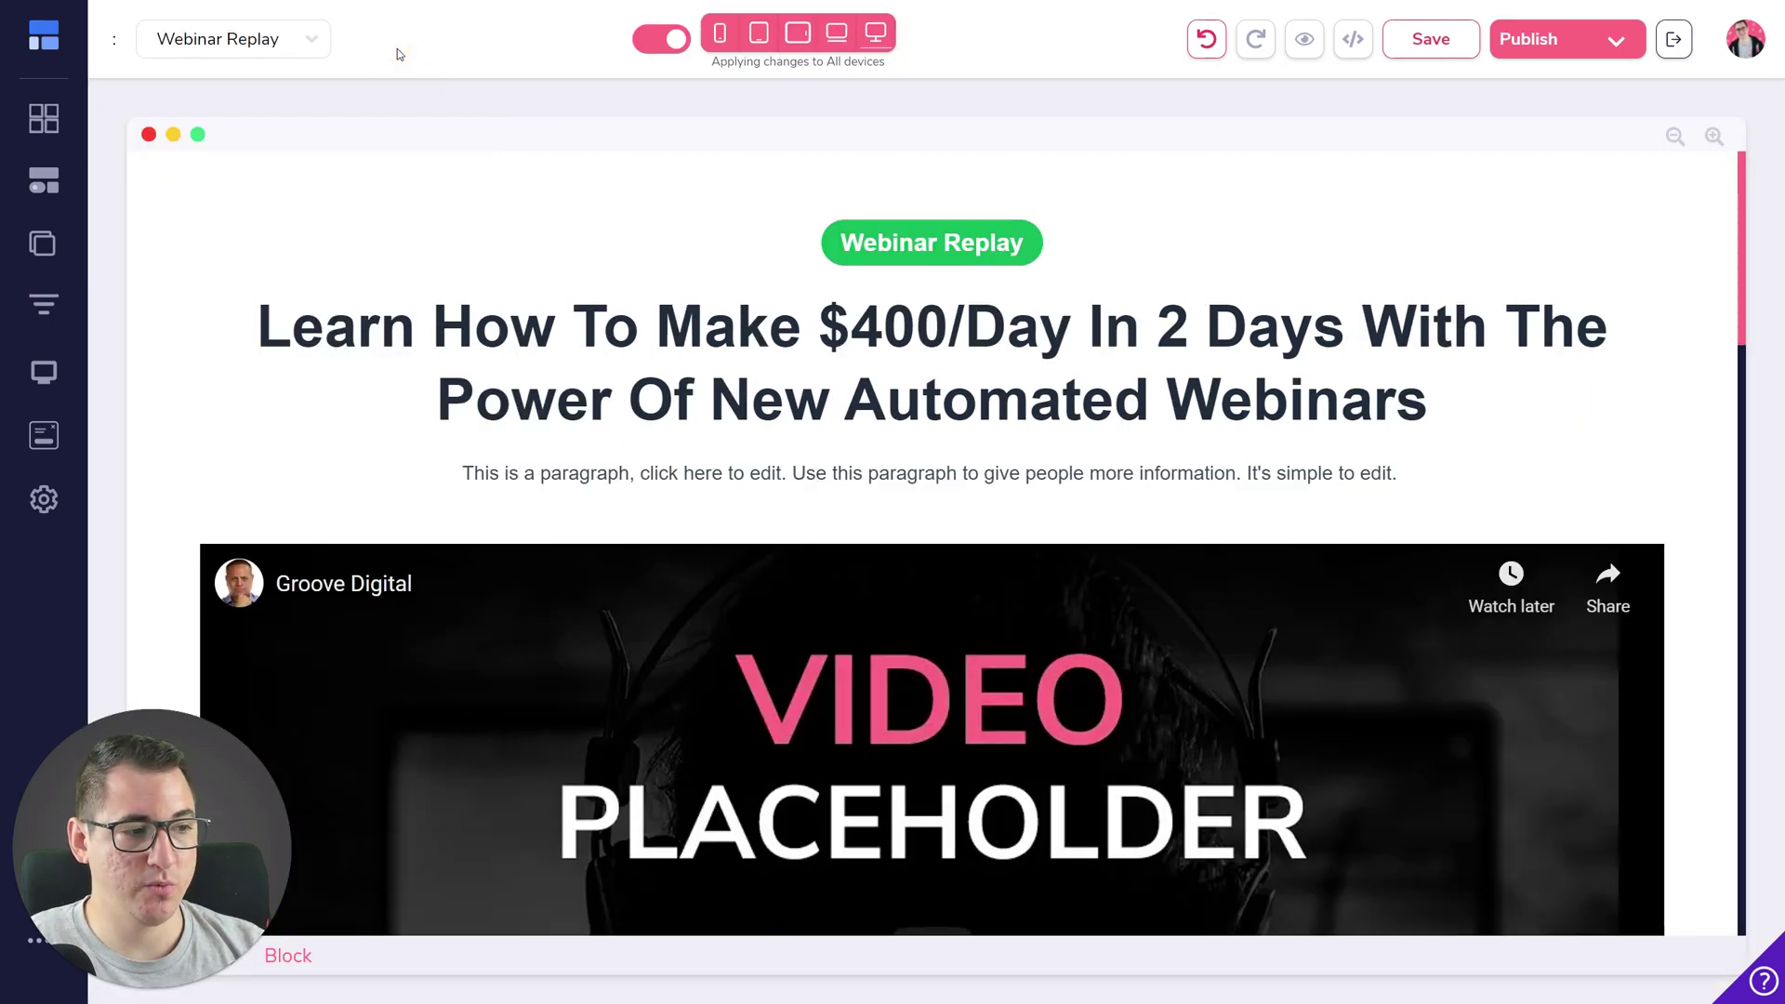
# In the Webinars list, expand Webinar Funnel to review its seven pages, then collapse it again
pyautogui.click(60, 310)
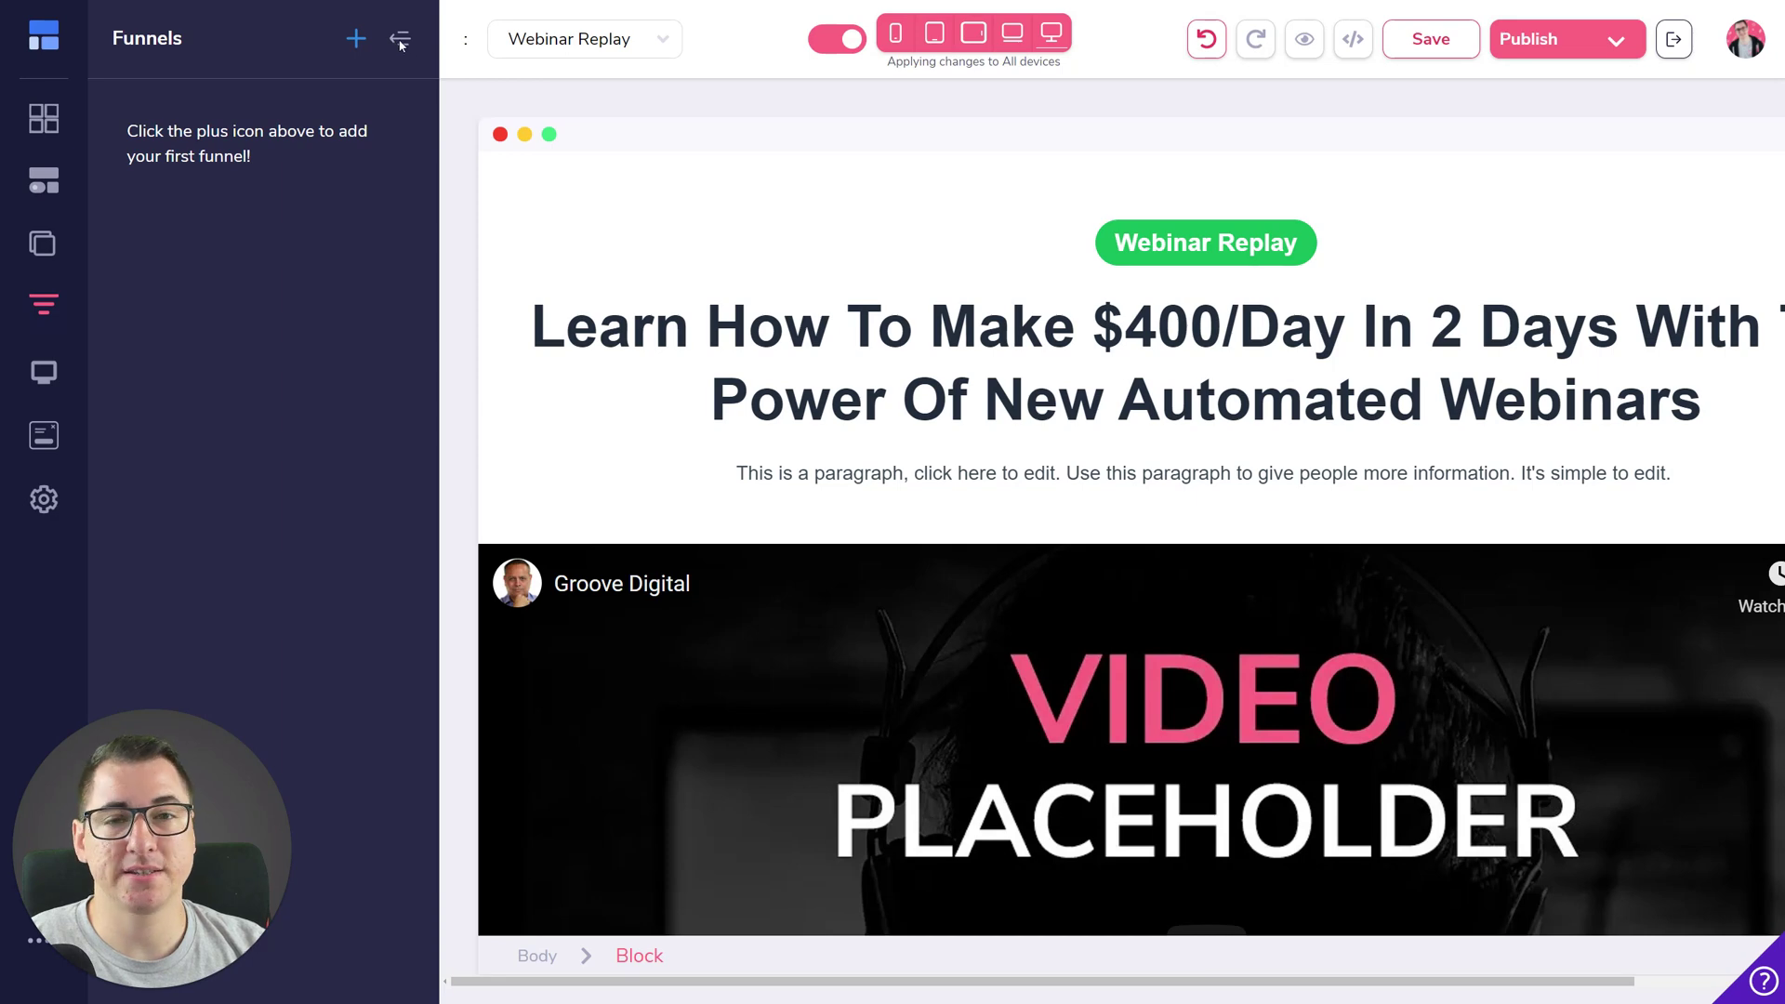
pyautogui.click(400, 40)
pyautogui.click(37, 321)
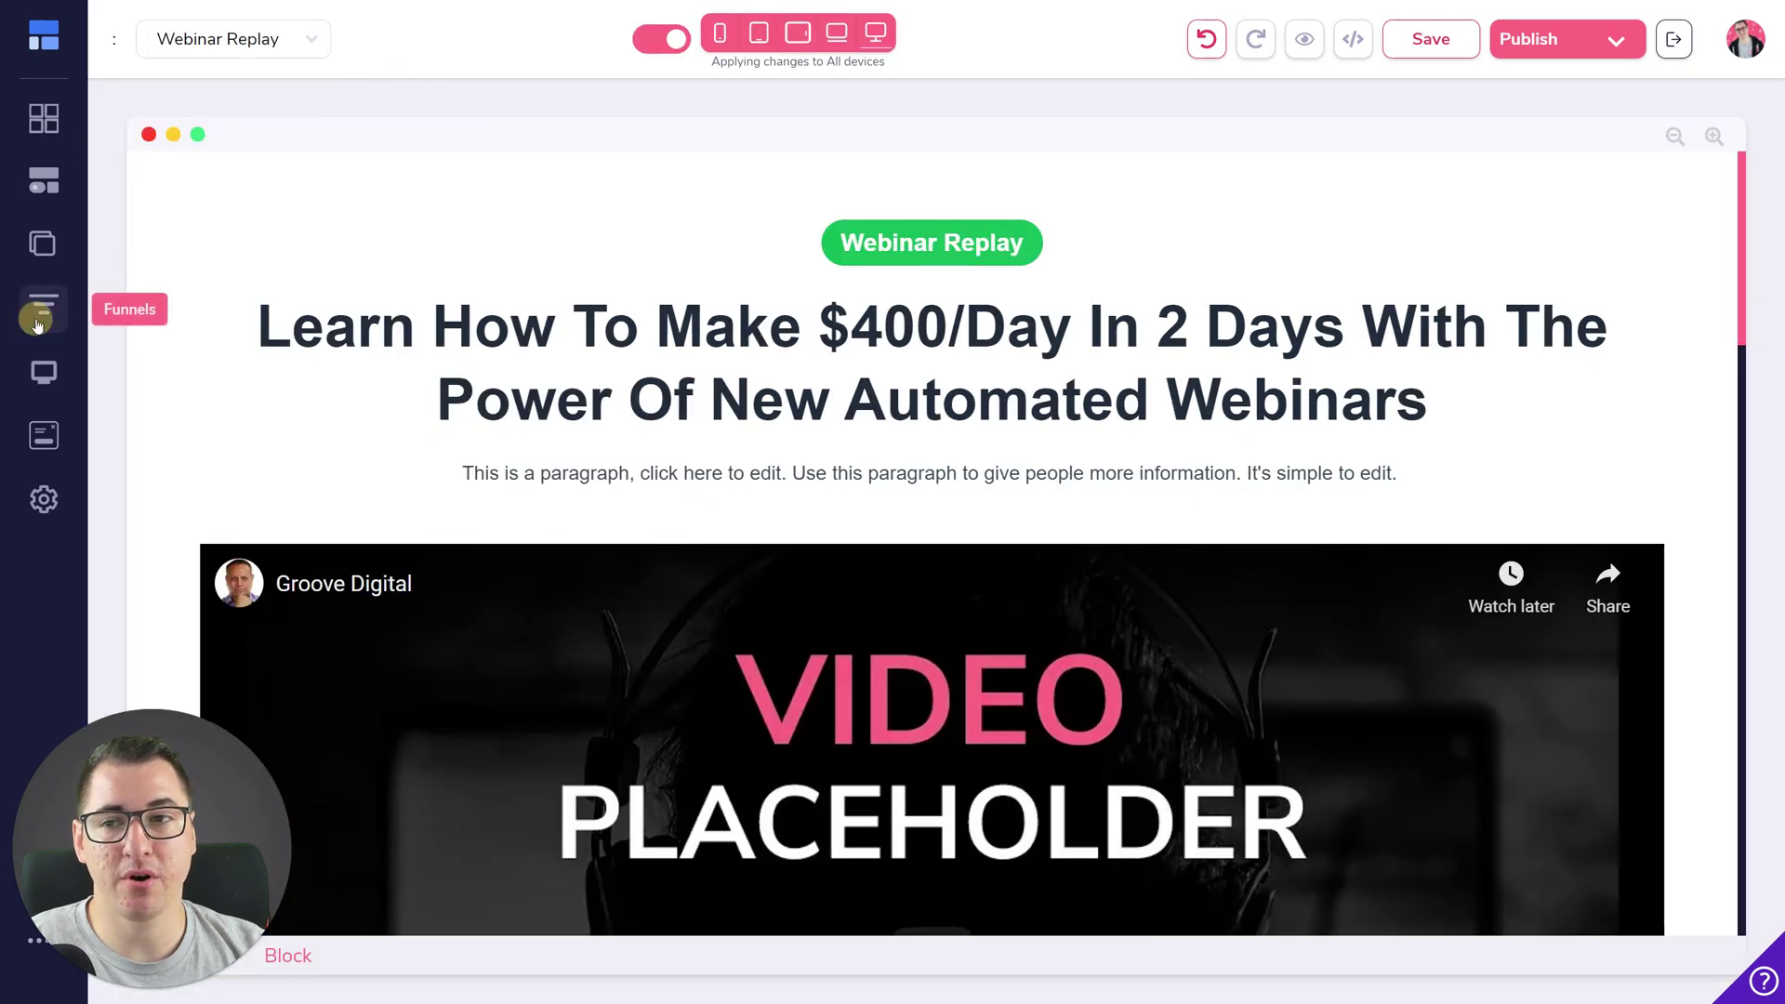
pyautogui.click(44, 372)
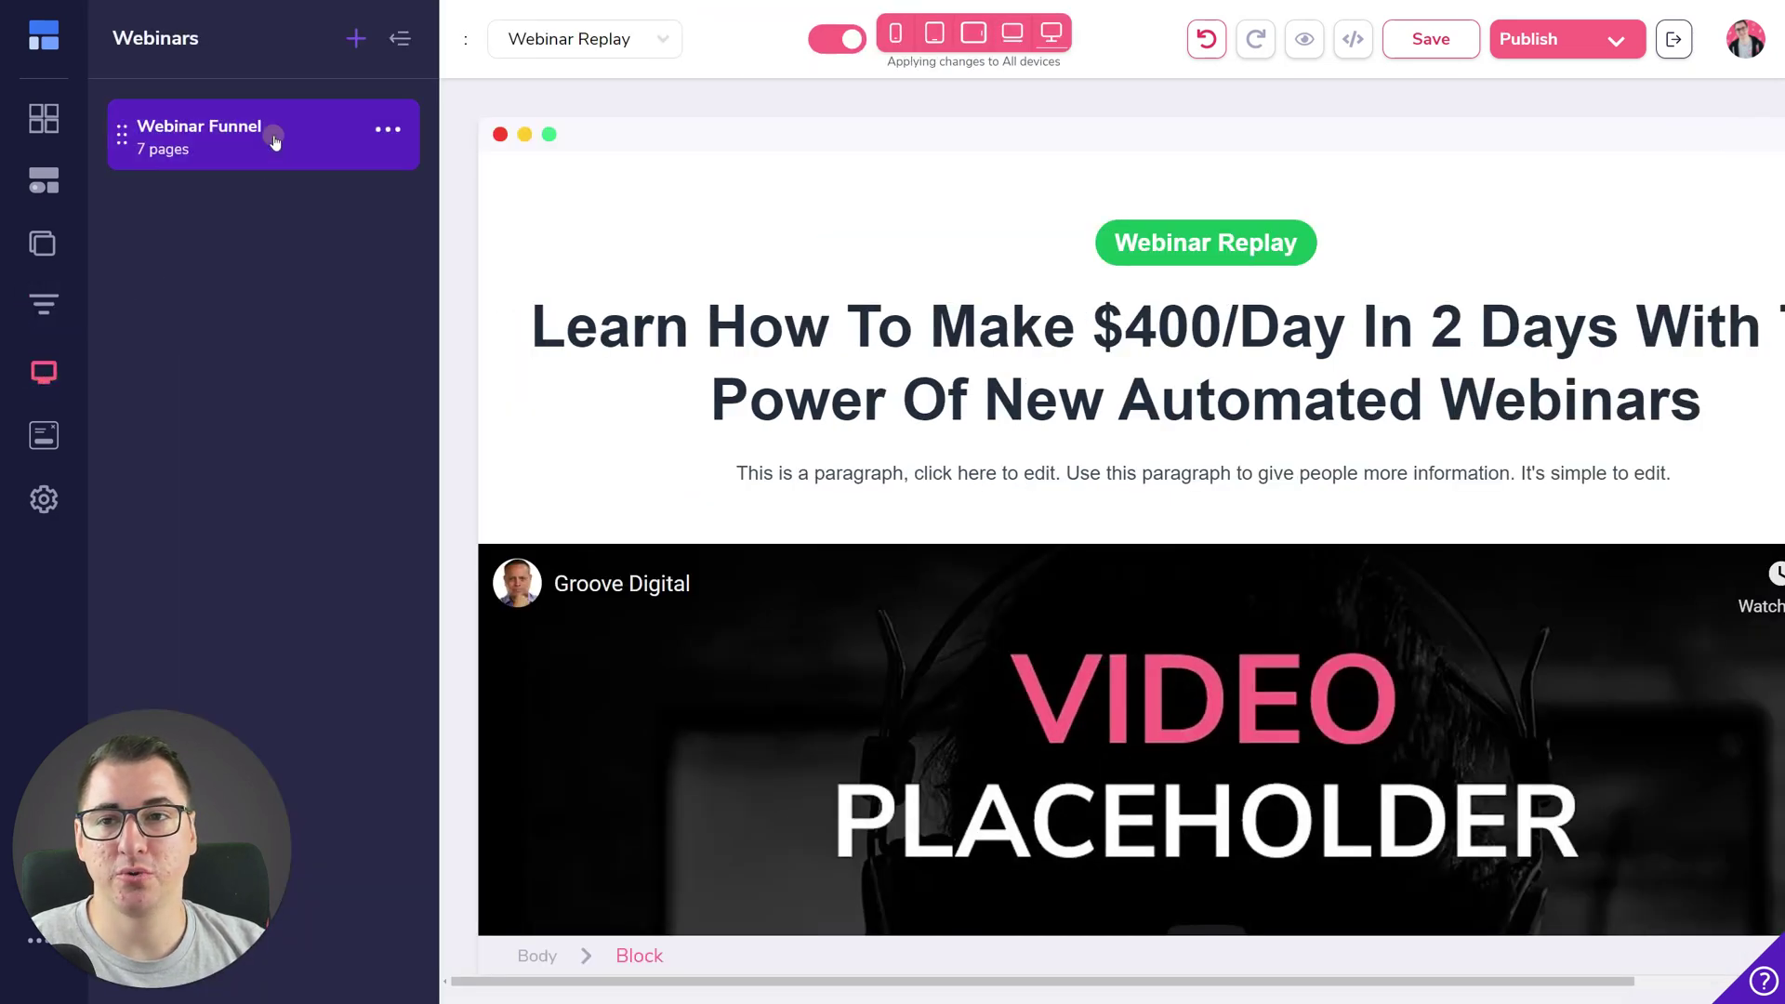
pyautogui.click(275, 141)
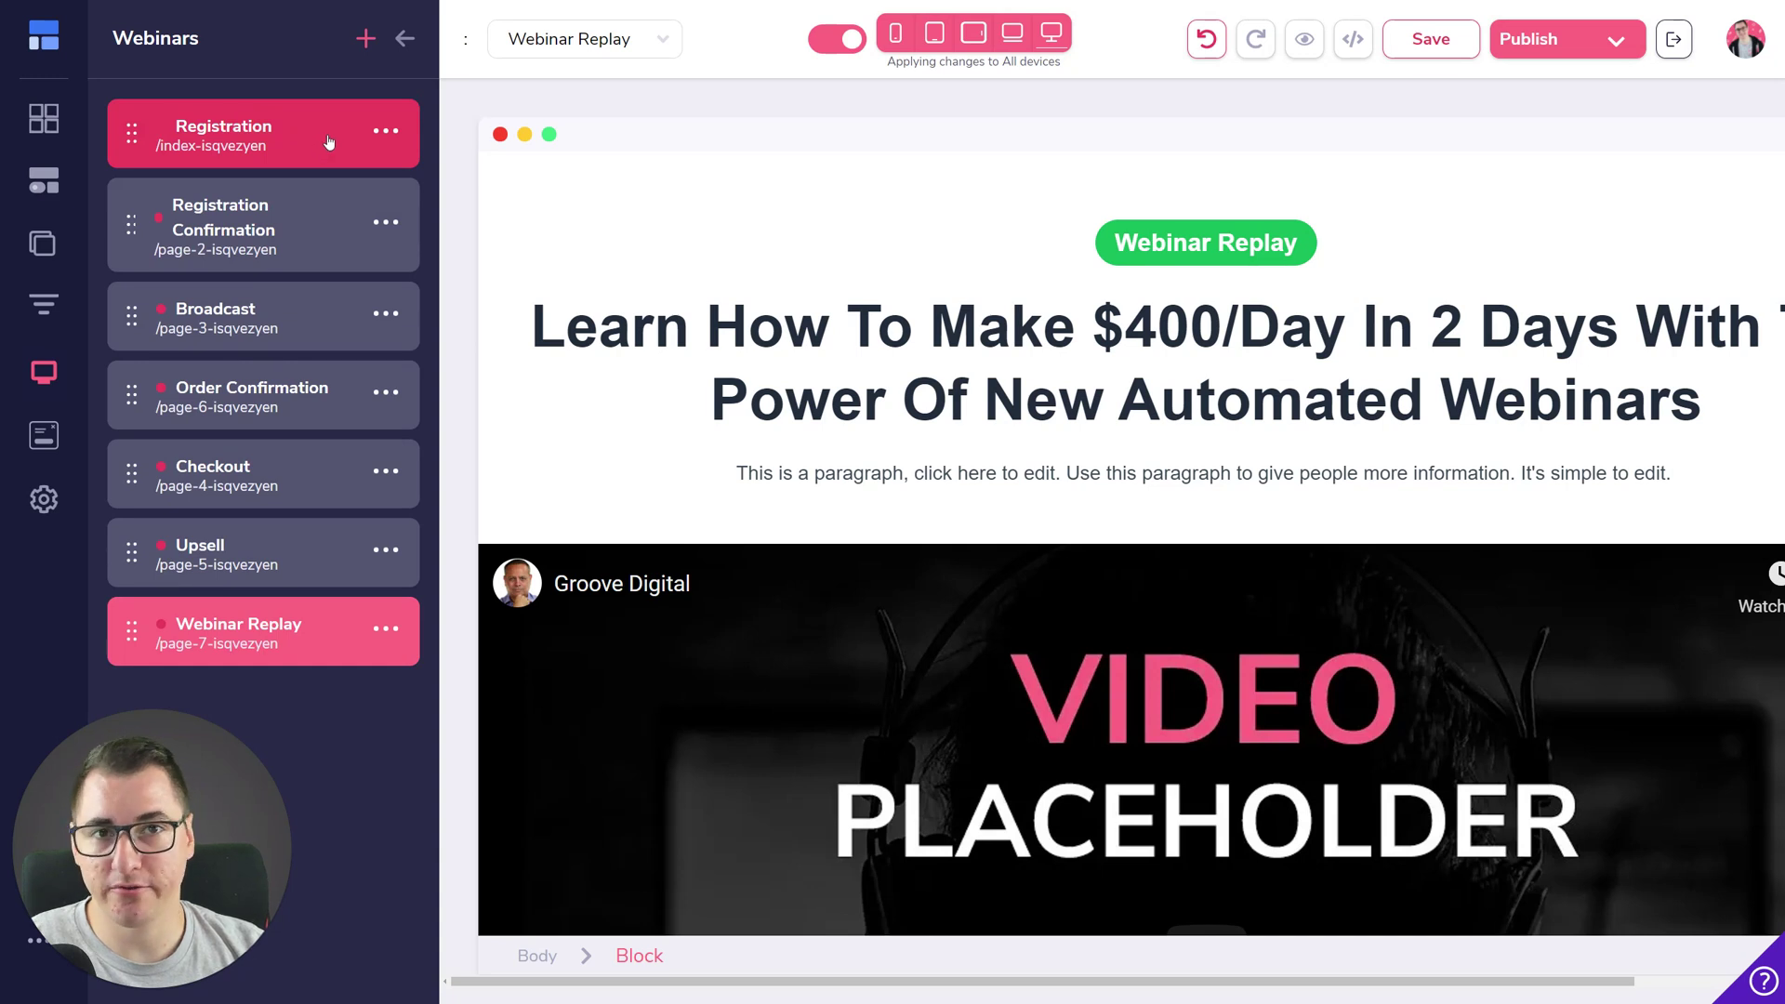
pyautogui.click(403, 43)
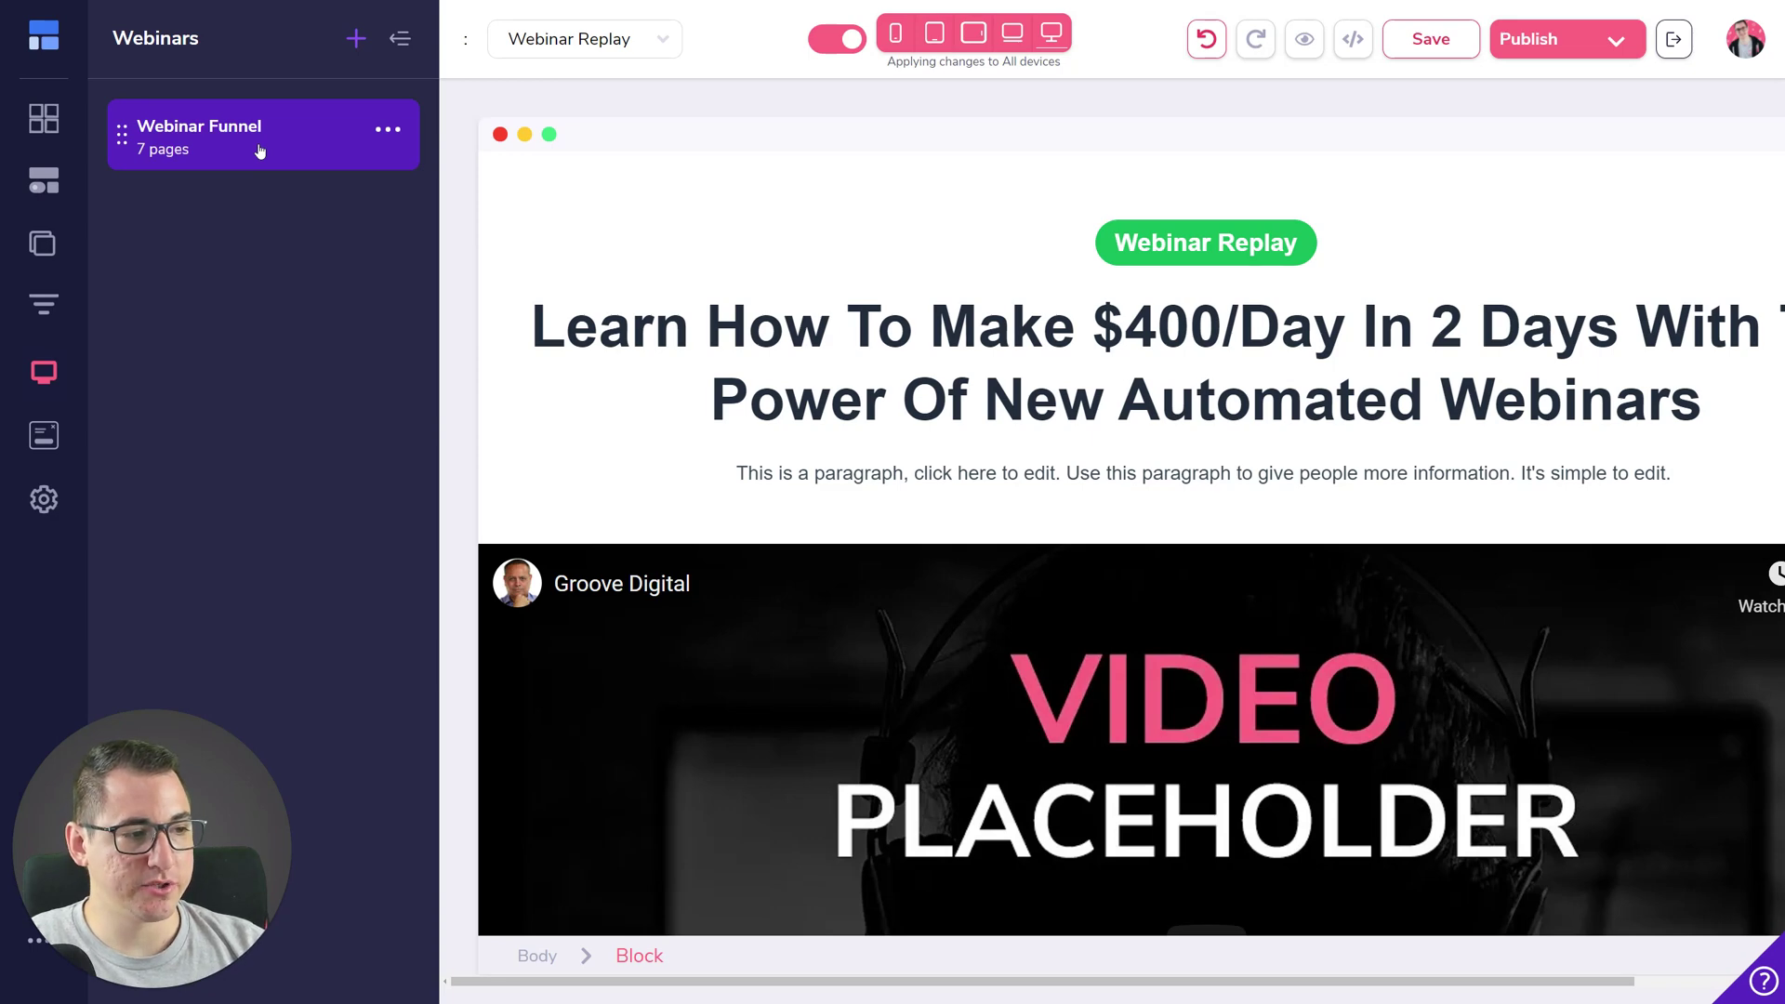
# Hide the Webinars panel and leave the editor with Save & Exit
pyautogui.click(400, 41)
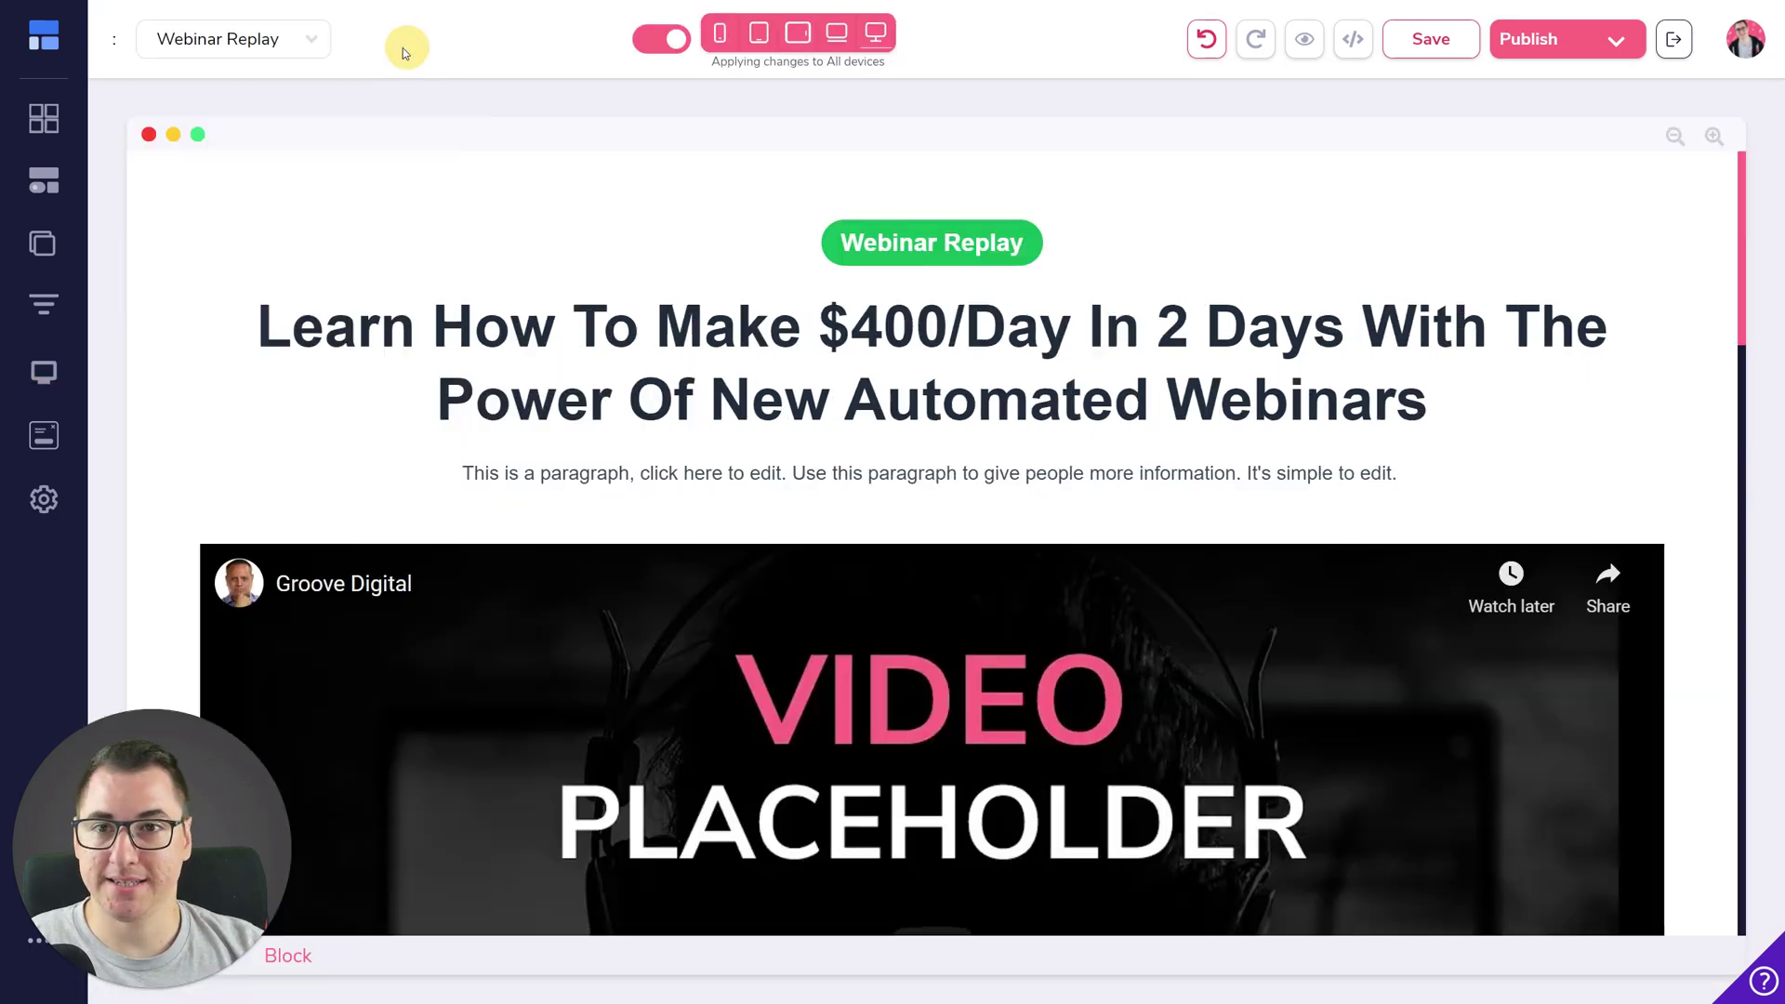
pyautogui.click(1677, 40)
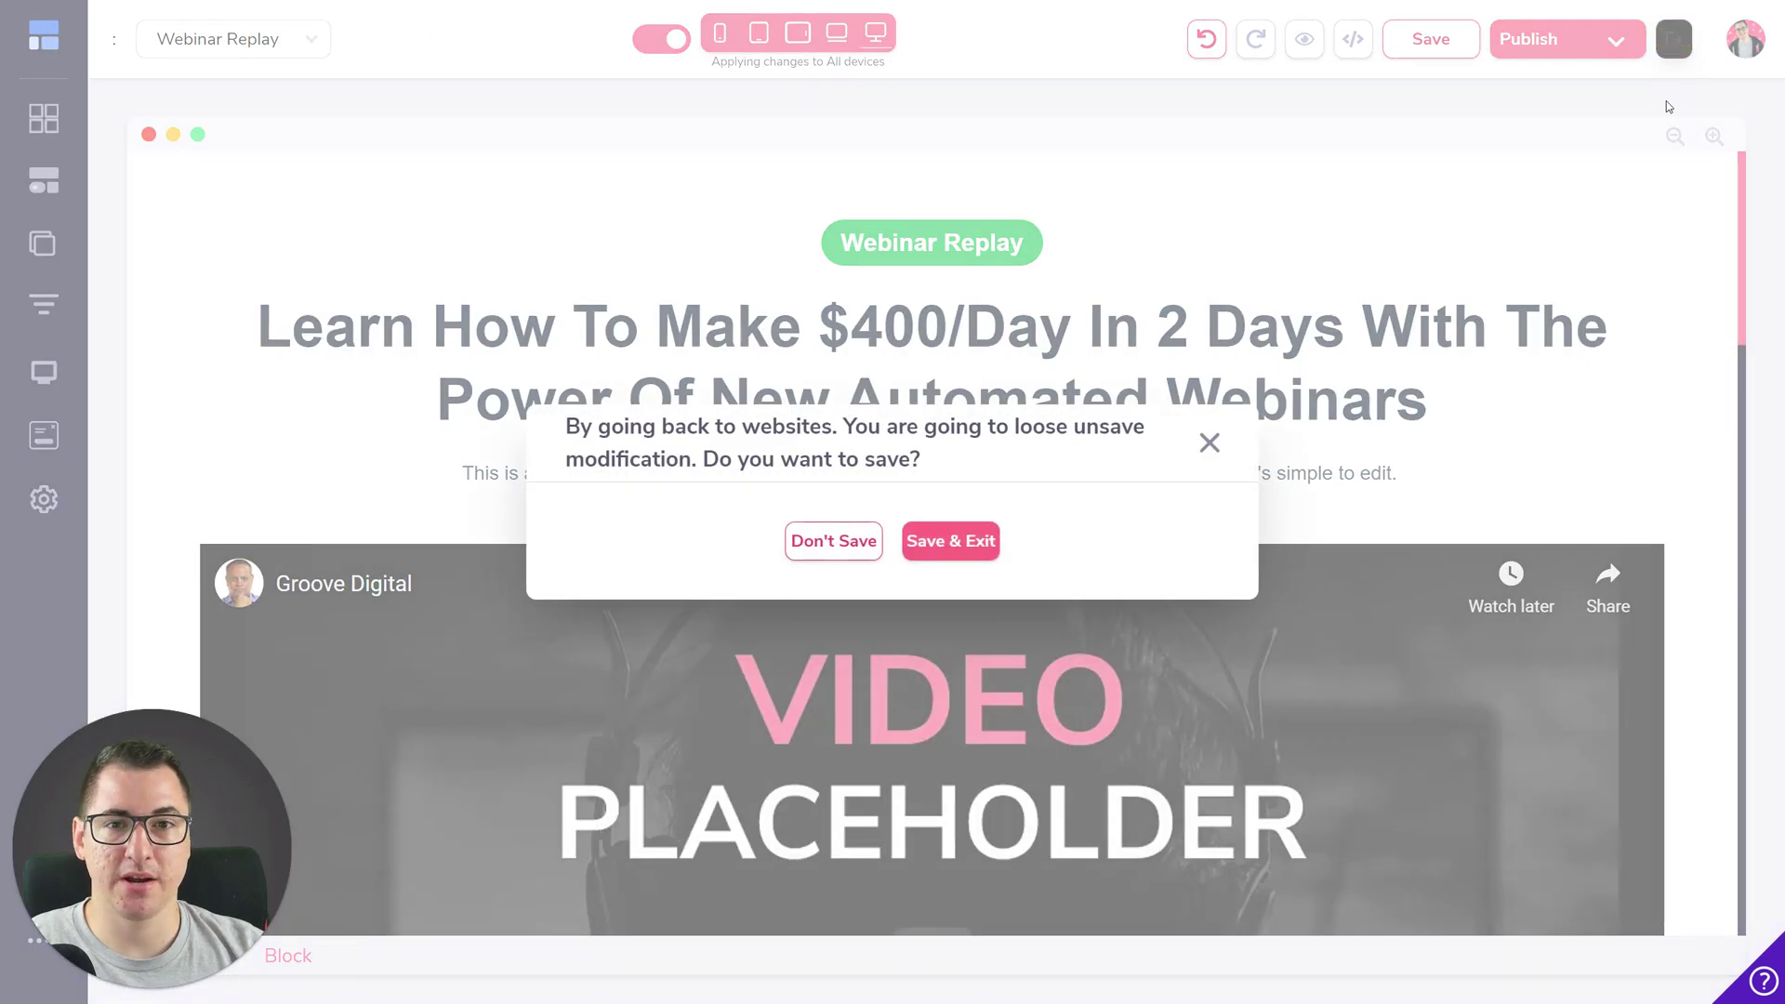
pyautogui.click(957, 547)
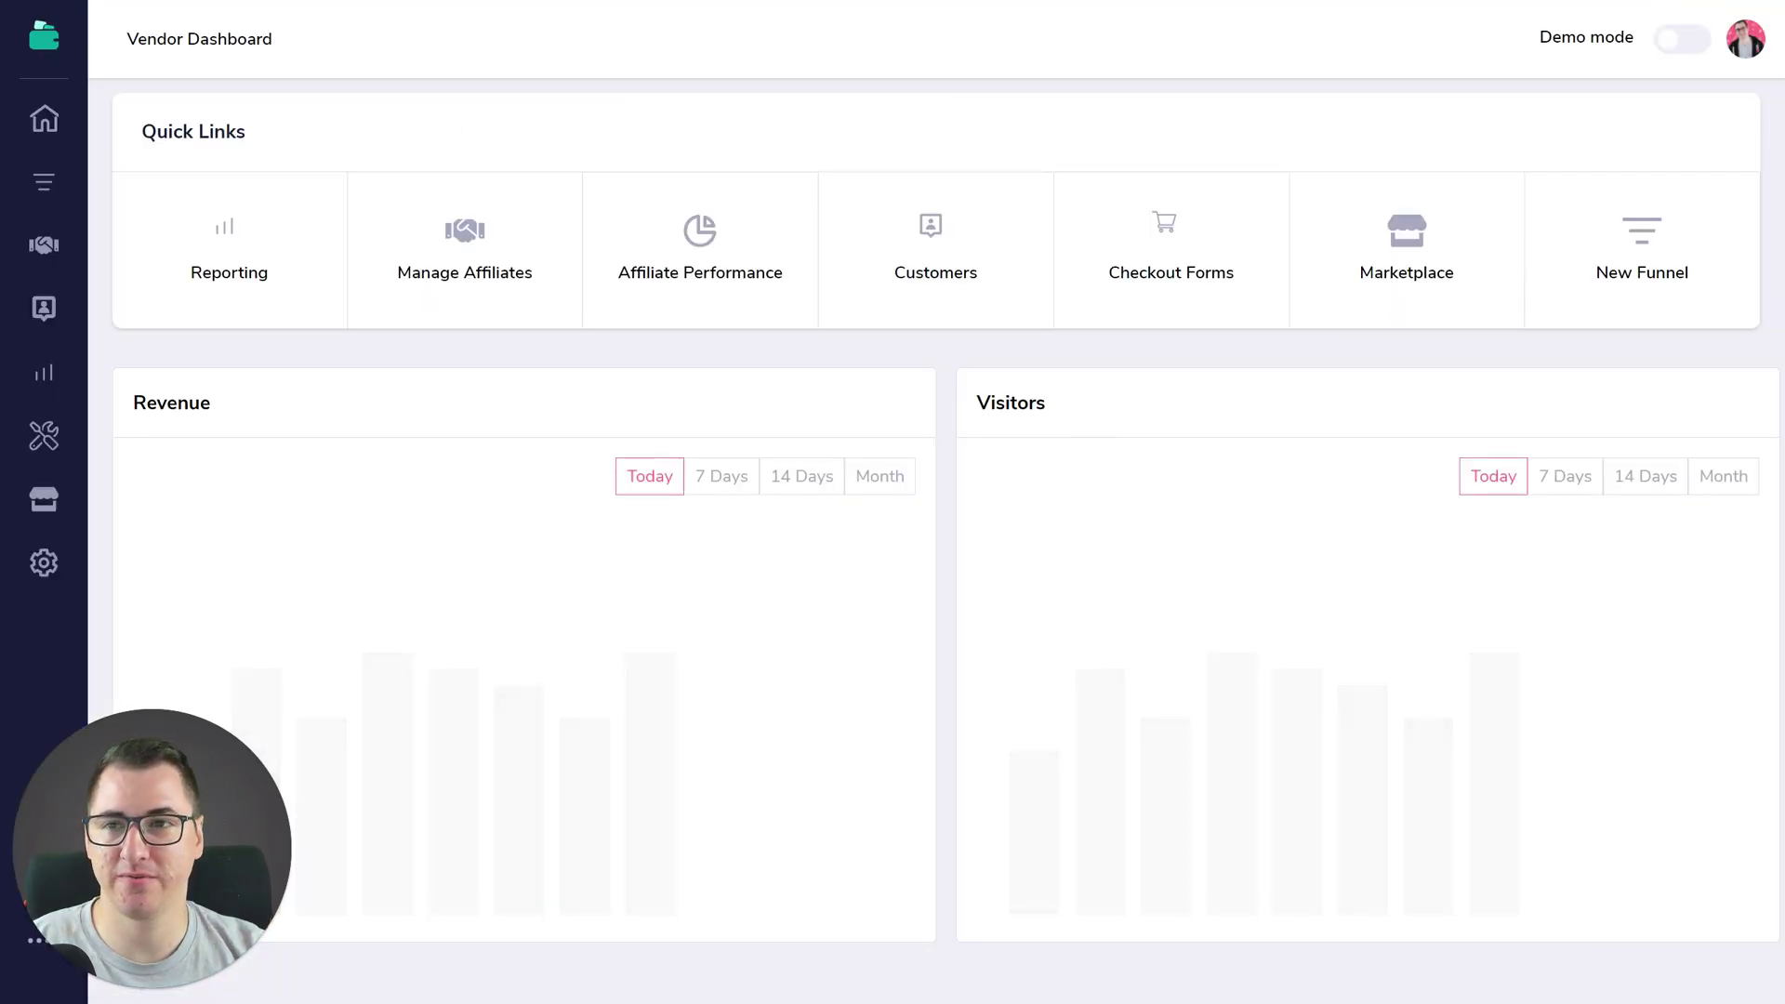
# Switch from GrooveSell to GroovePages through the top-left logo's Apps menu
pyautogui.click(49, 41)
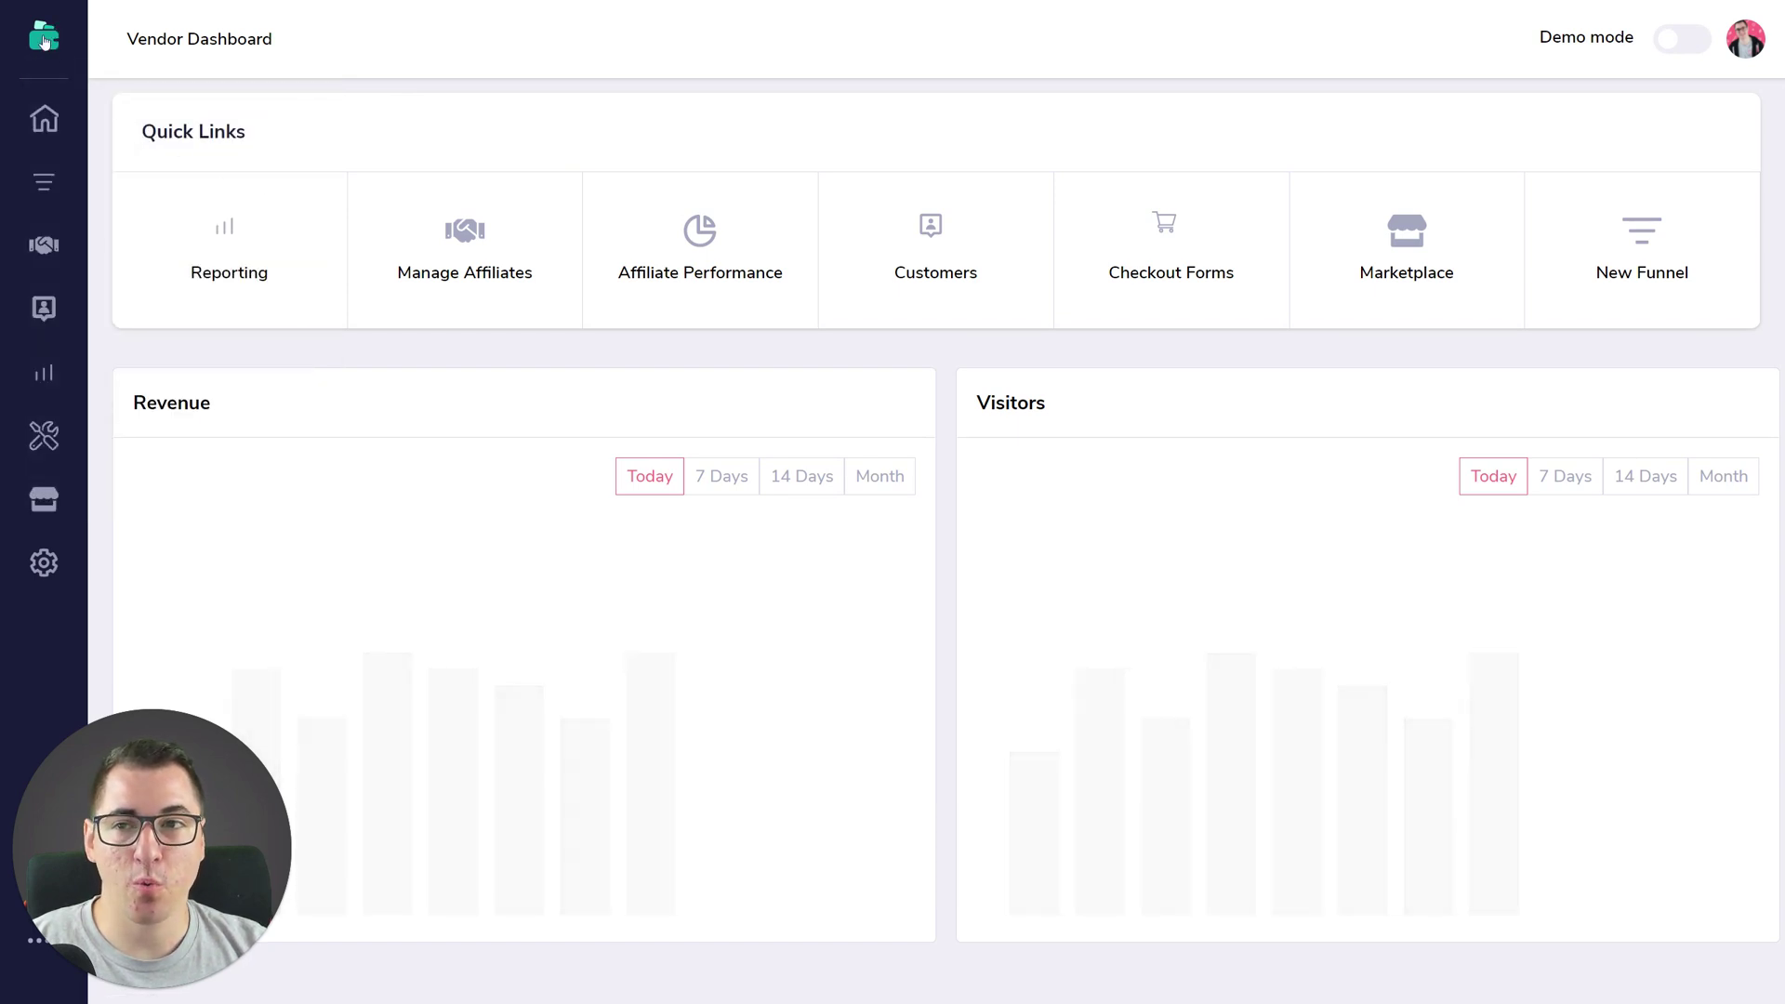
pyautogui.moveTo(44, 38)
pyautogui.moveTo(152, 216)
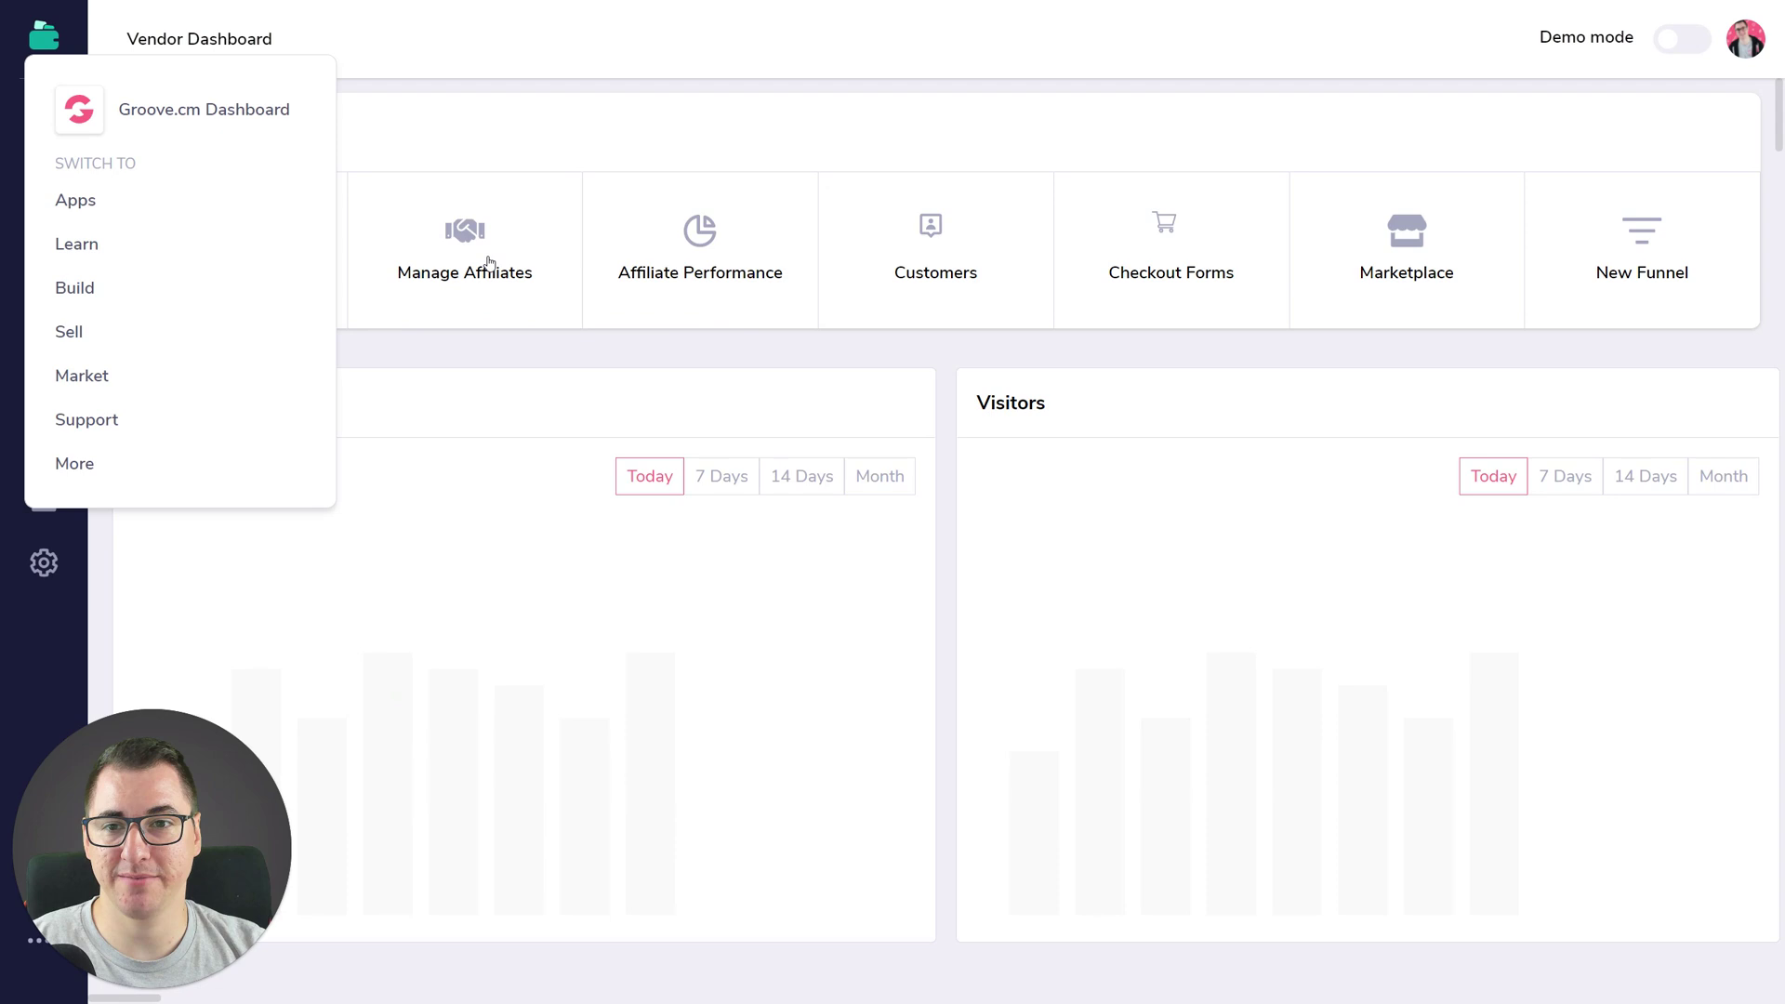
pyautogui.moveTo(244, 211)
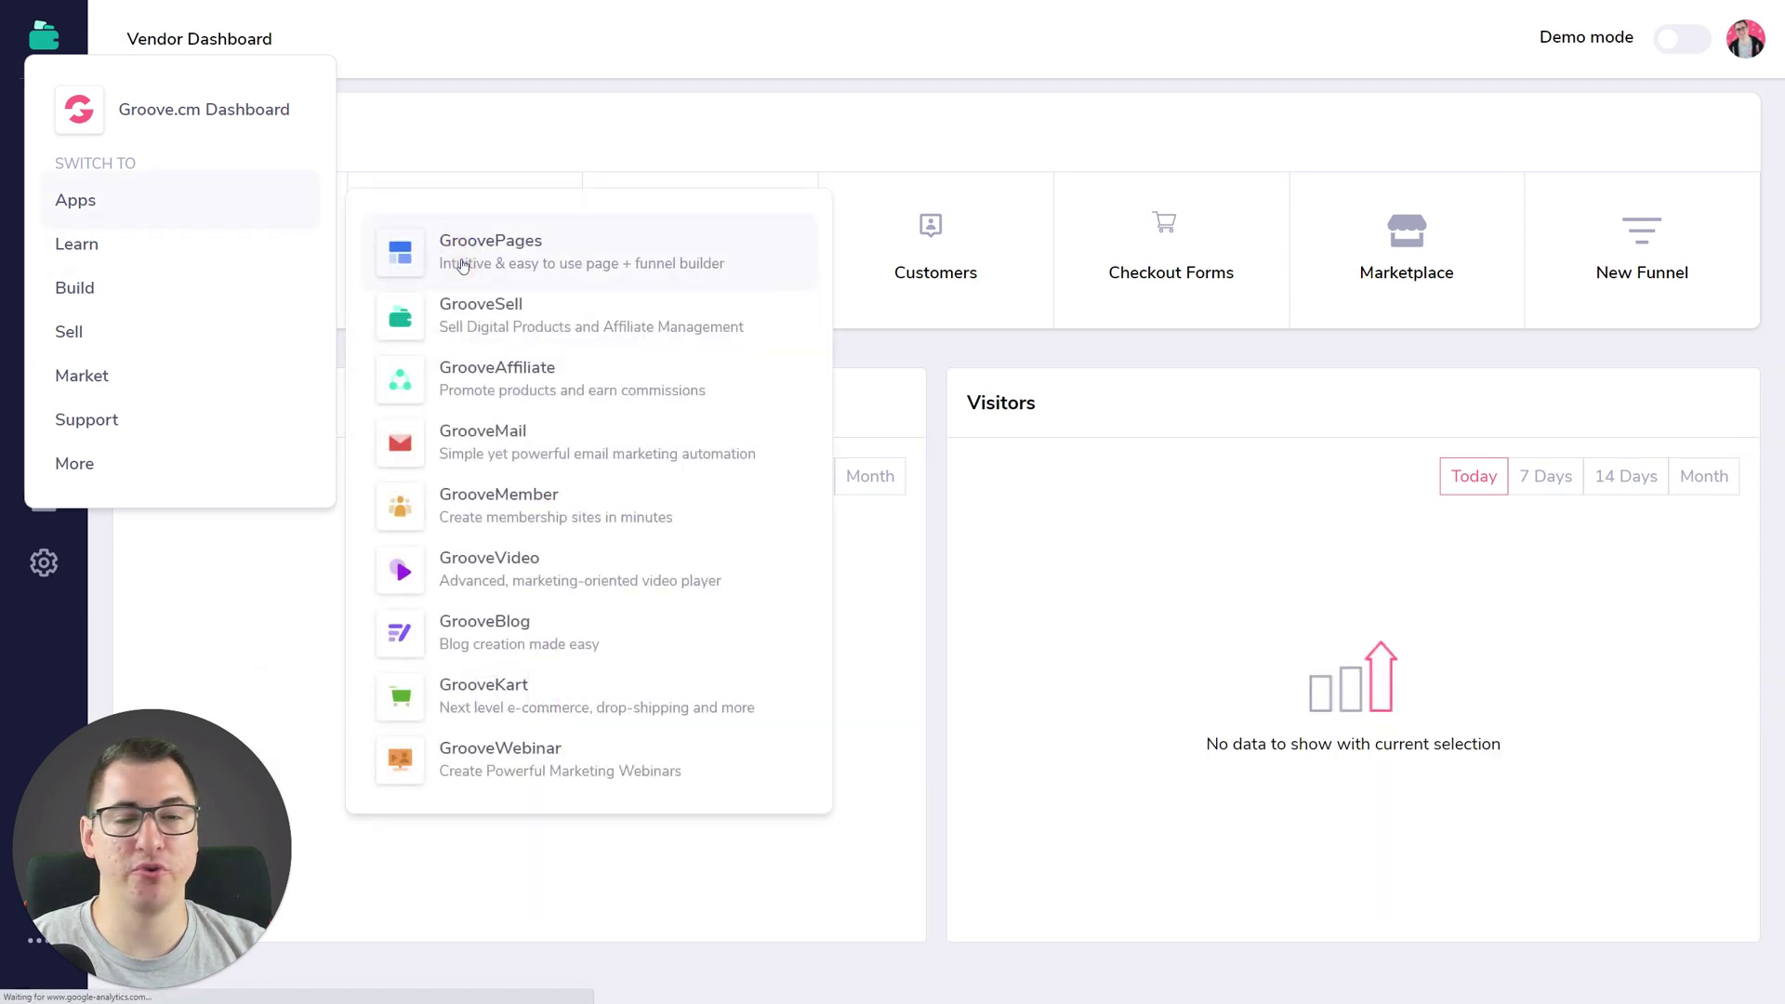
pyautogui.click(463, 266)
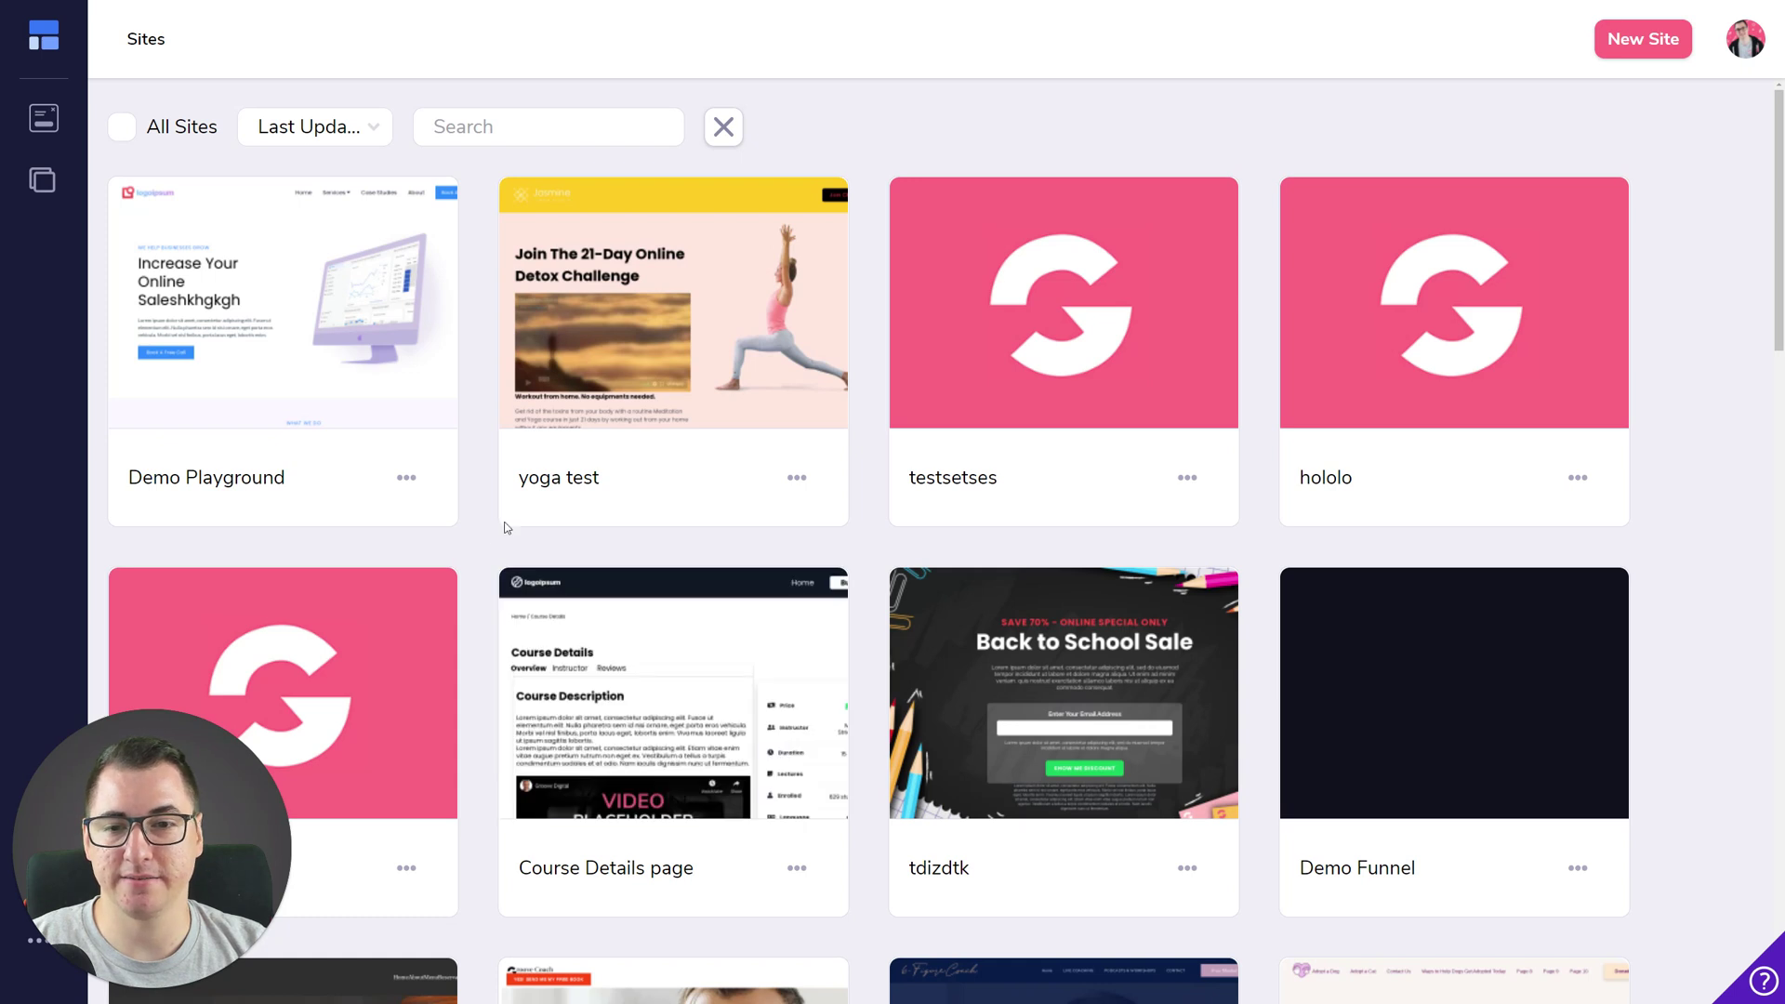
pyautogui.scroll(-3, 600, 487)
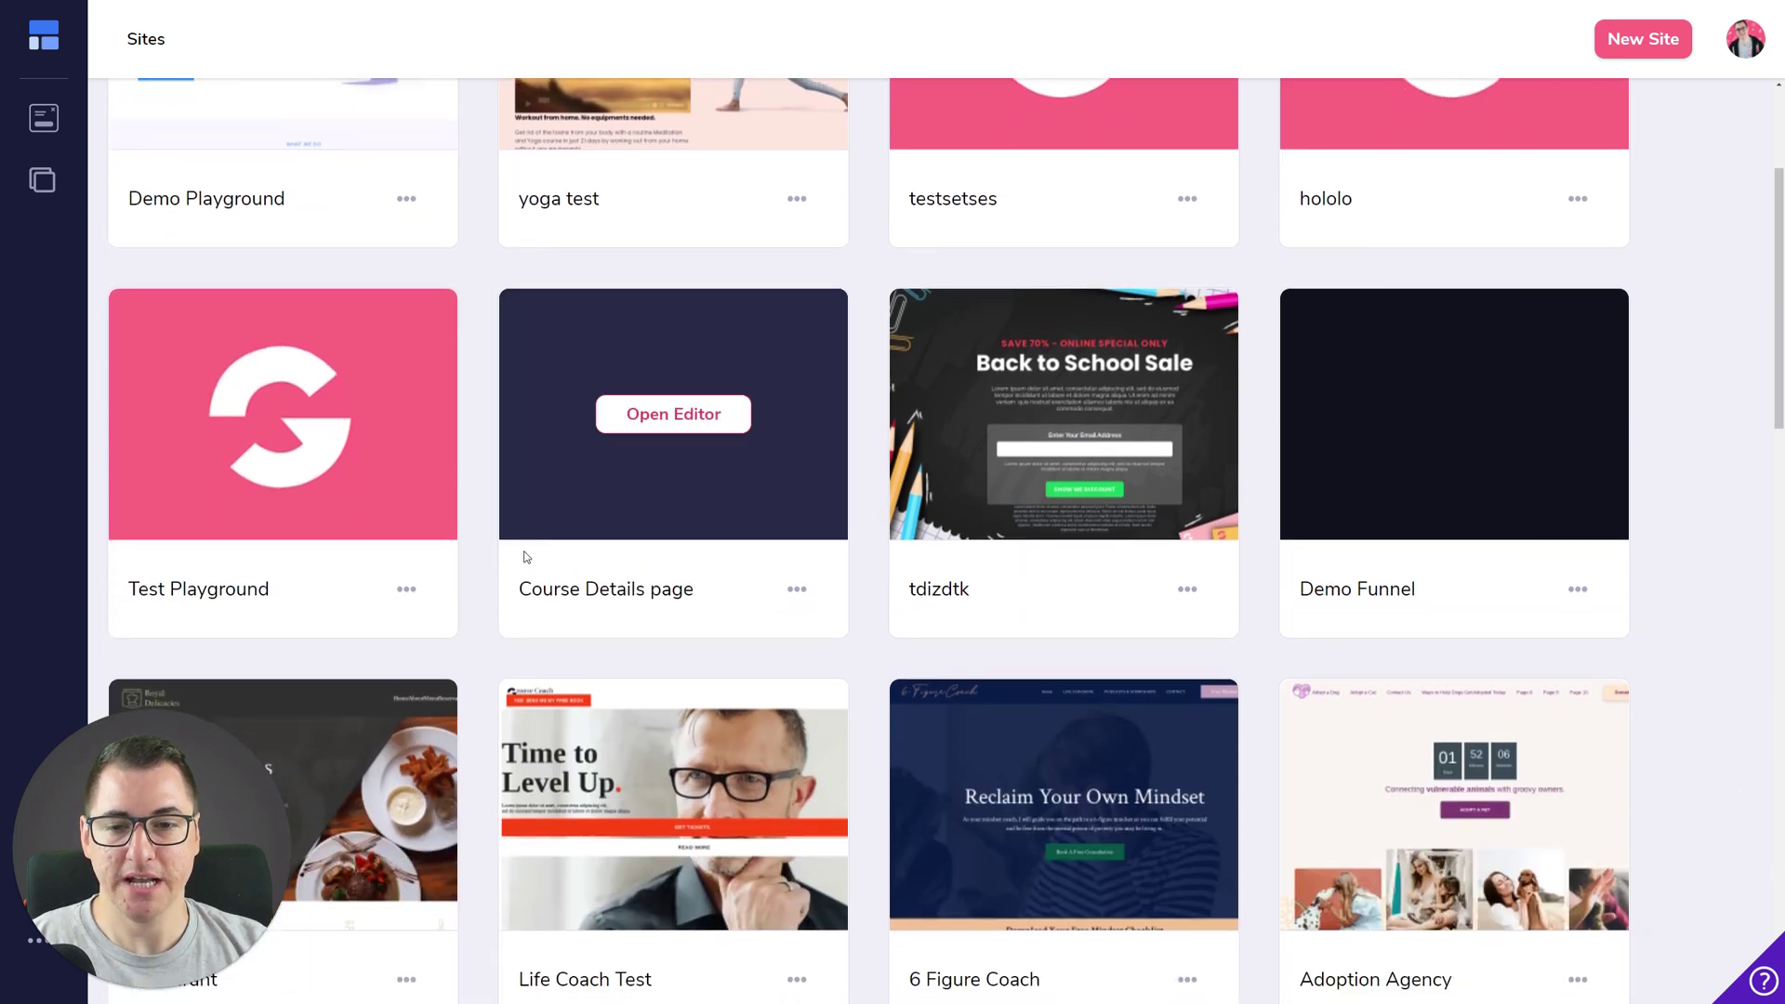
pyautogui.moveTo(585, 589); pyautogui.dragTo(645, 590)
pyautogui.scroll(3, 481, 569)
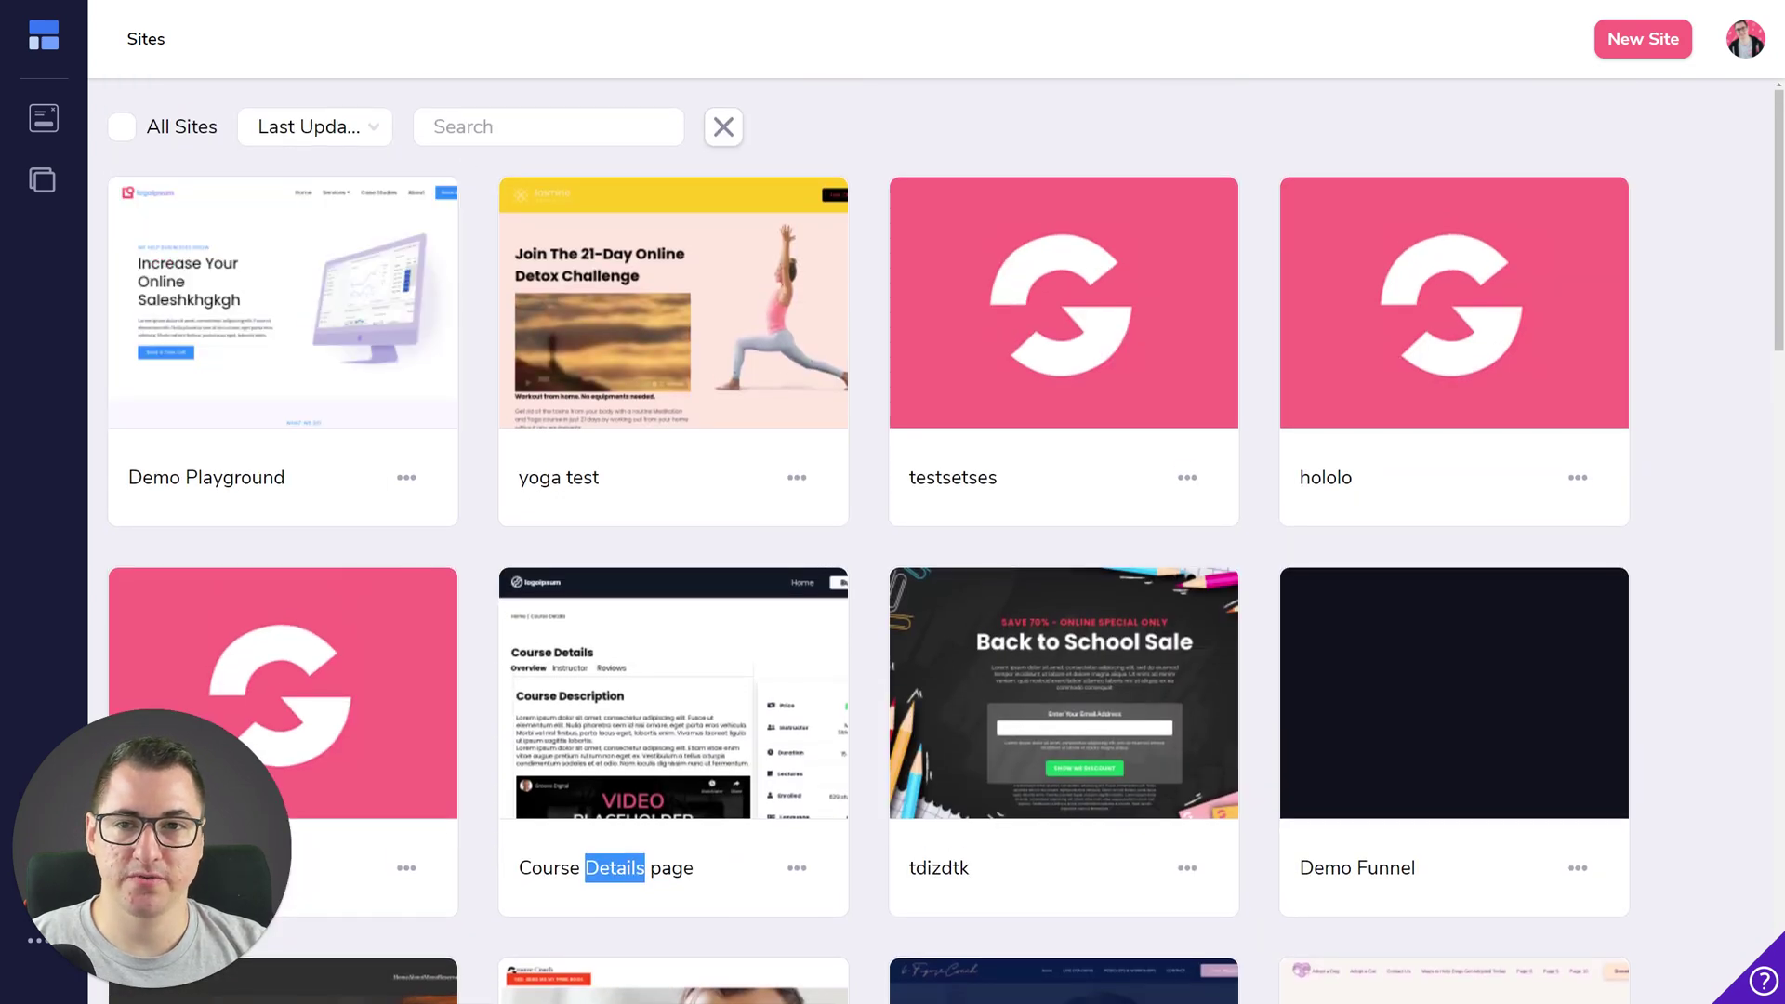
pyautogui.click(477, 135)
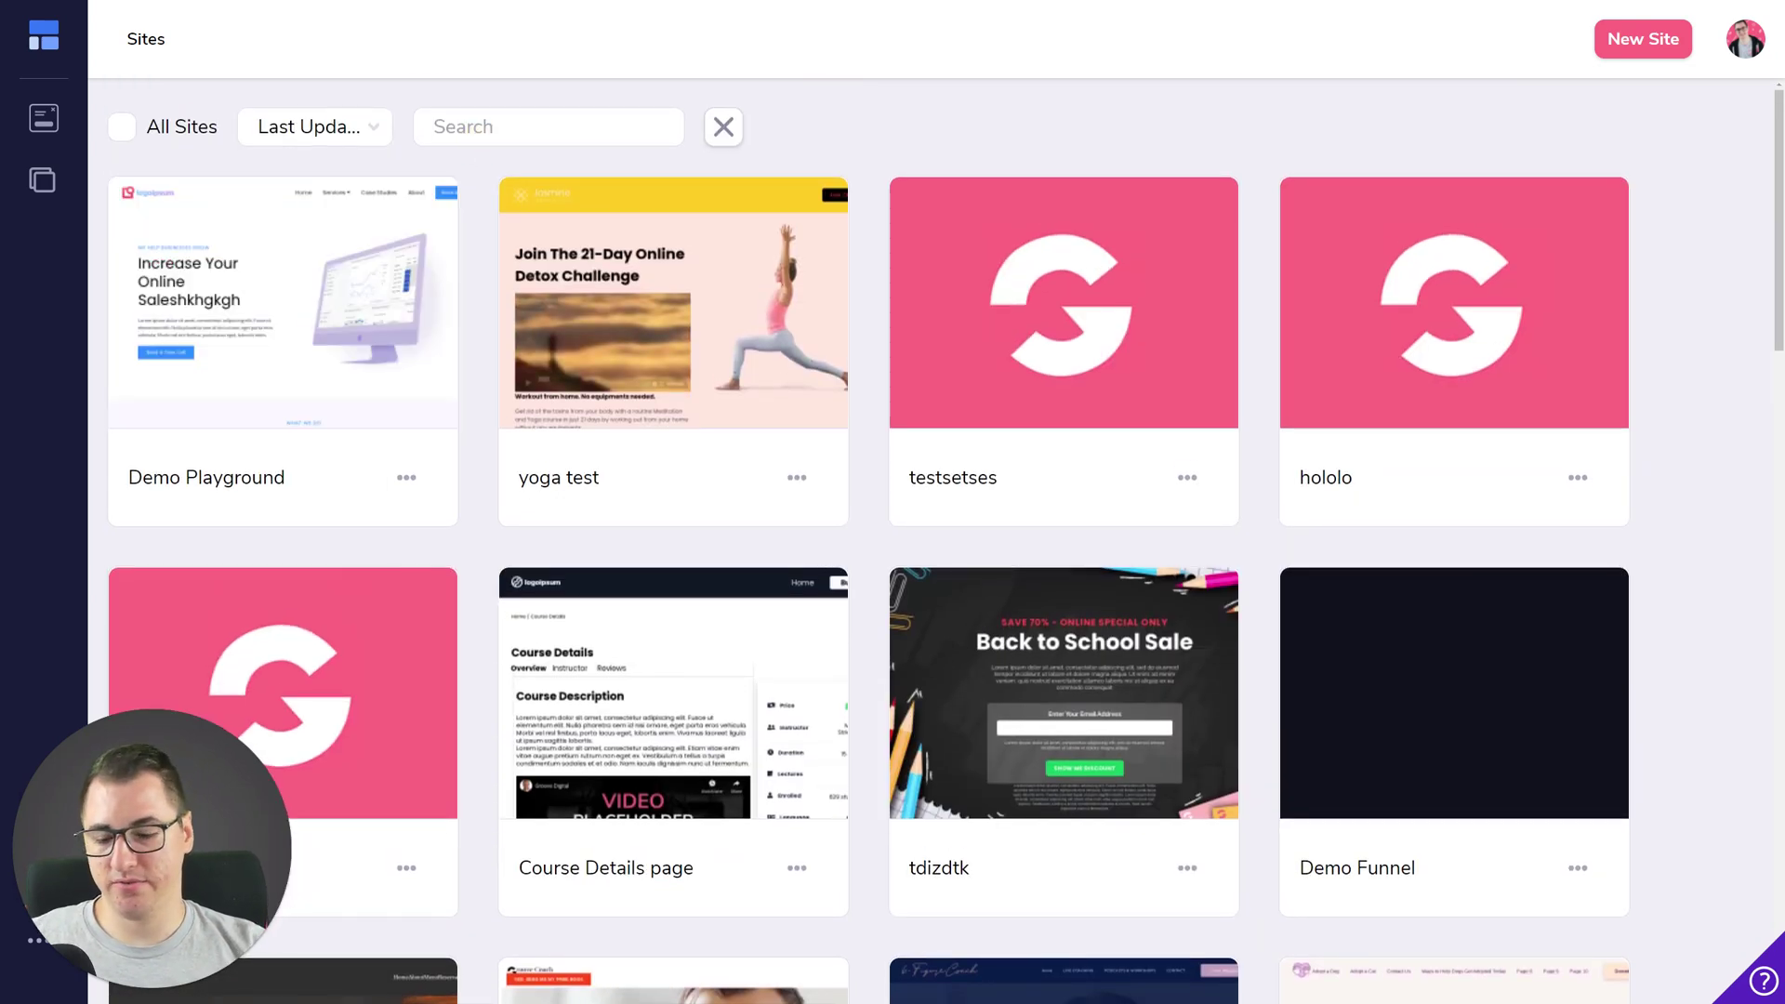
pyautogui.write('detail')
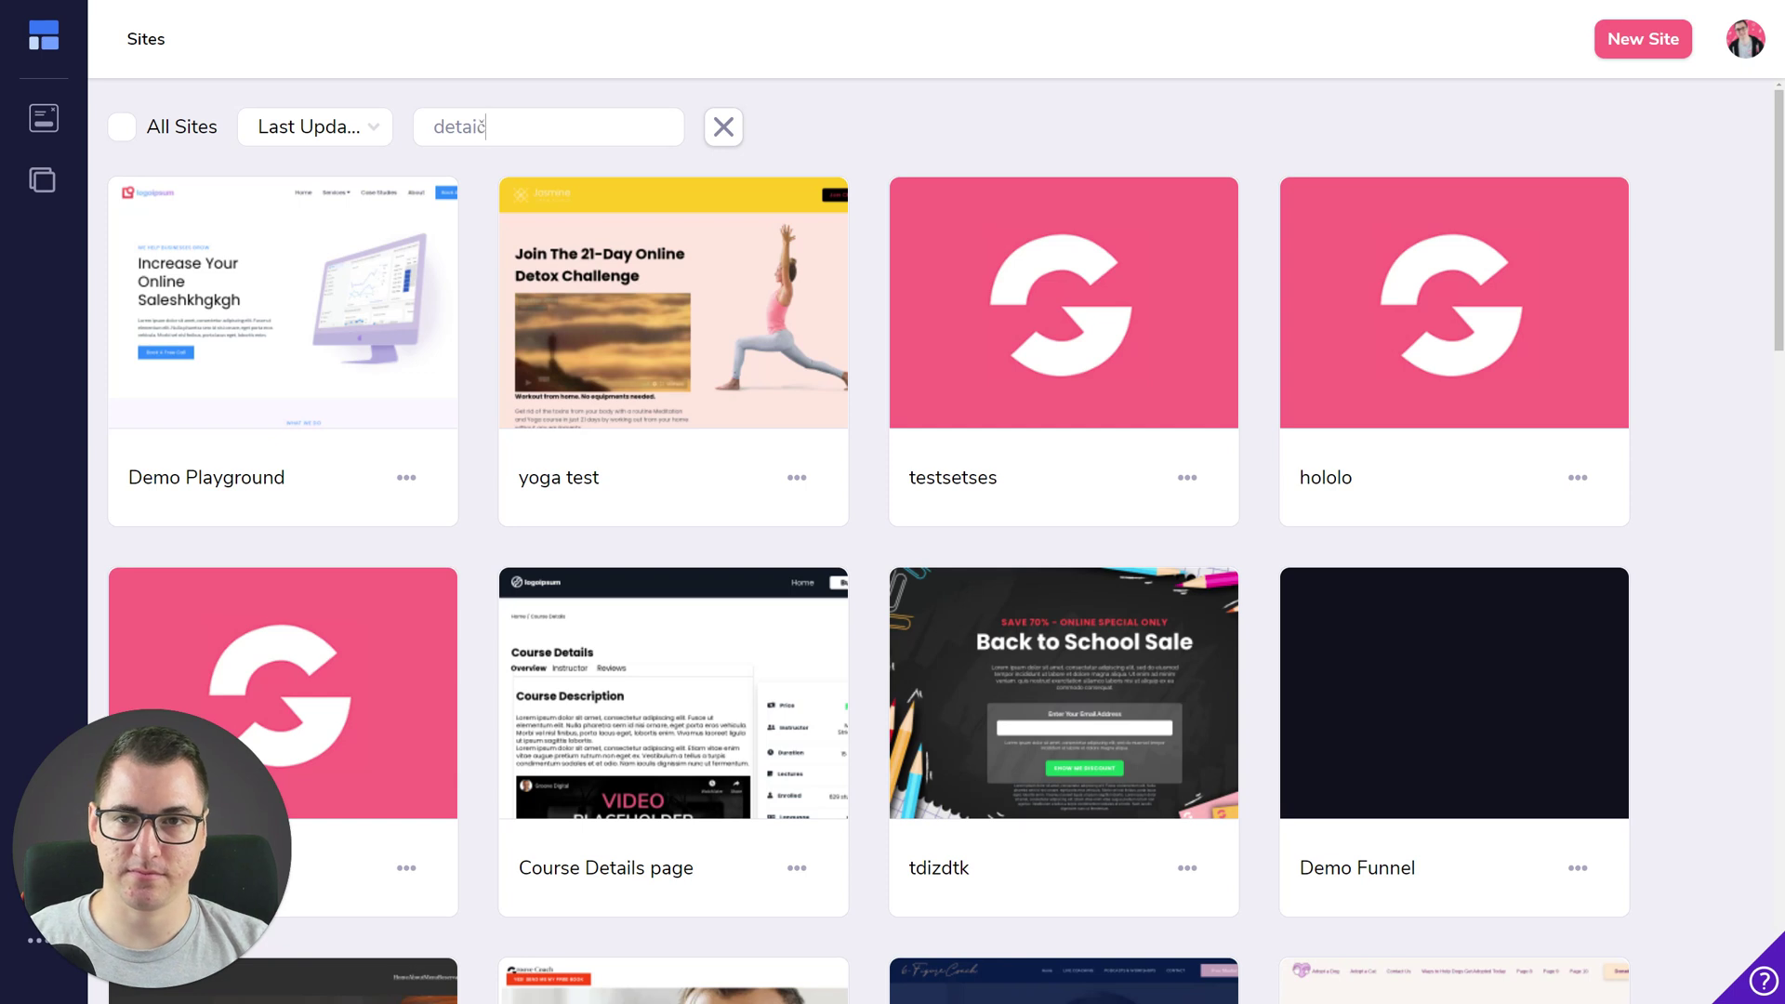
pyautogui.press('BackSpace')
pyautogui.write('s')
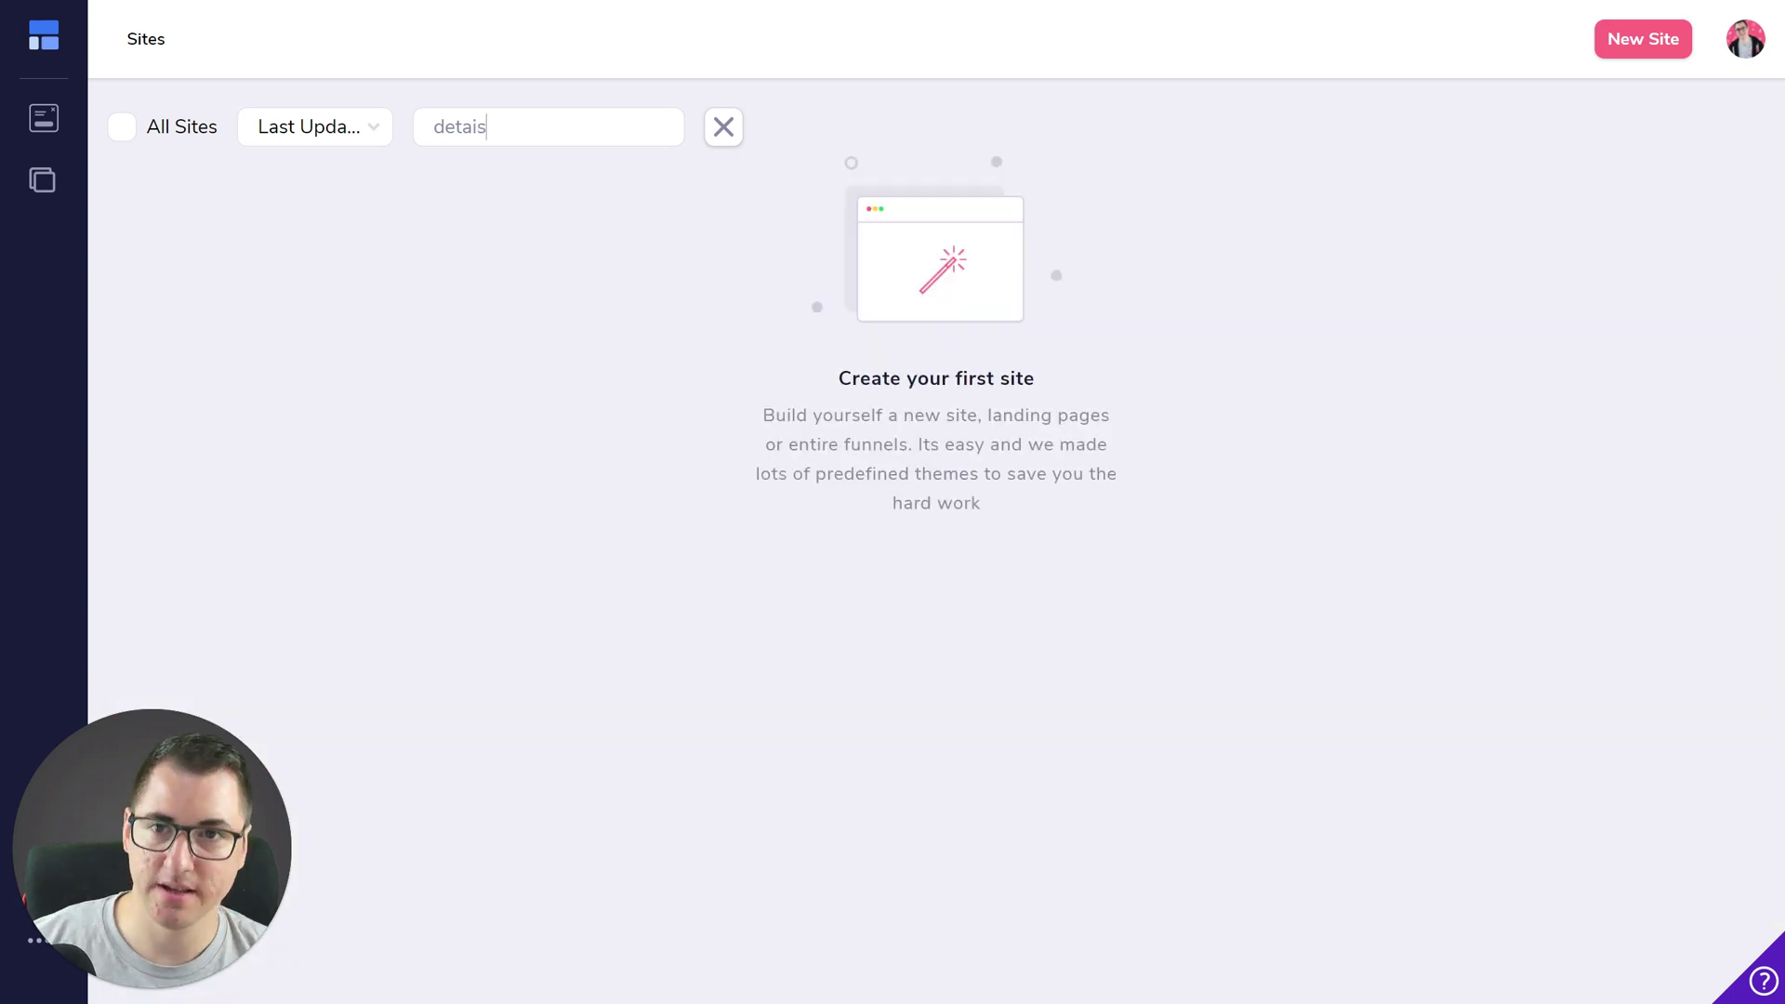
pyautogui.press('BackSpace')
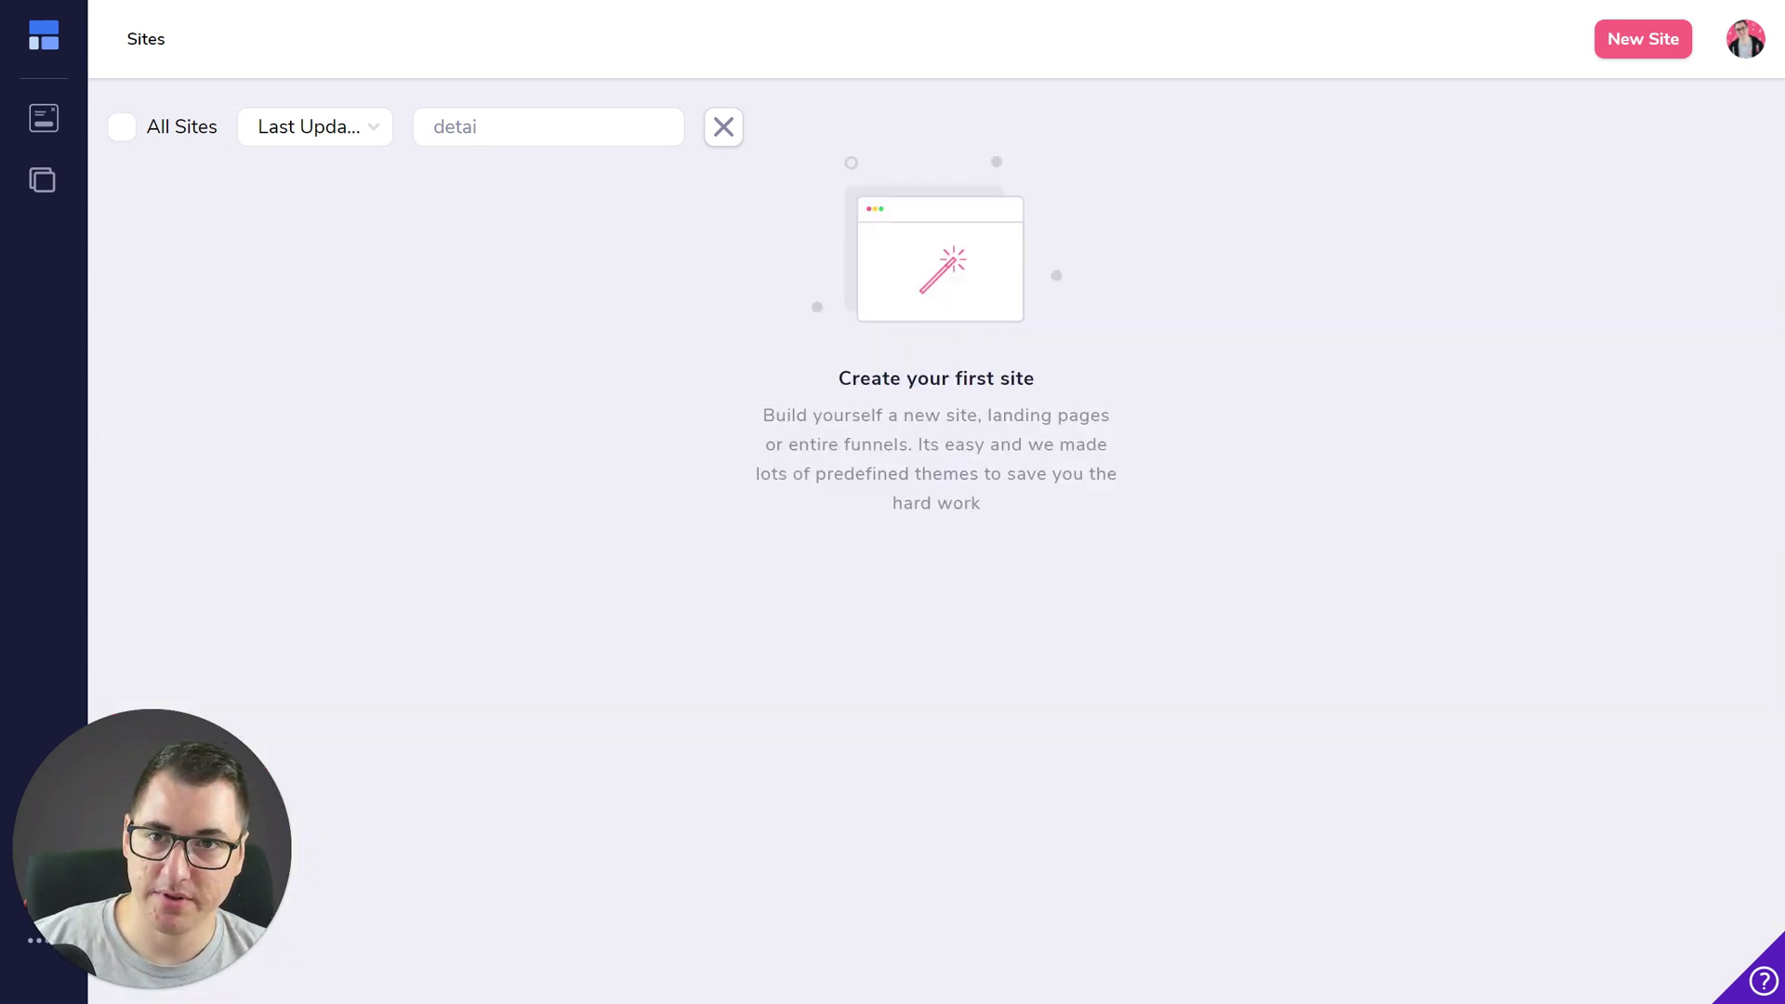
pyautogui.write('ls')
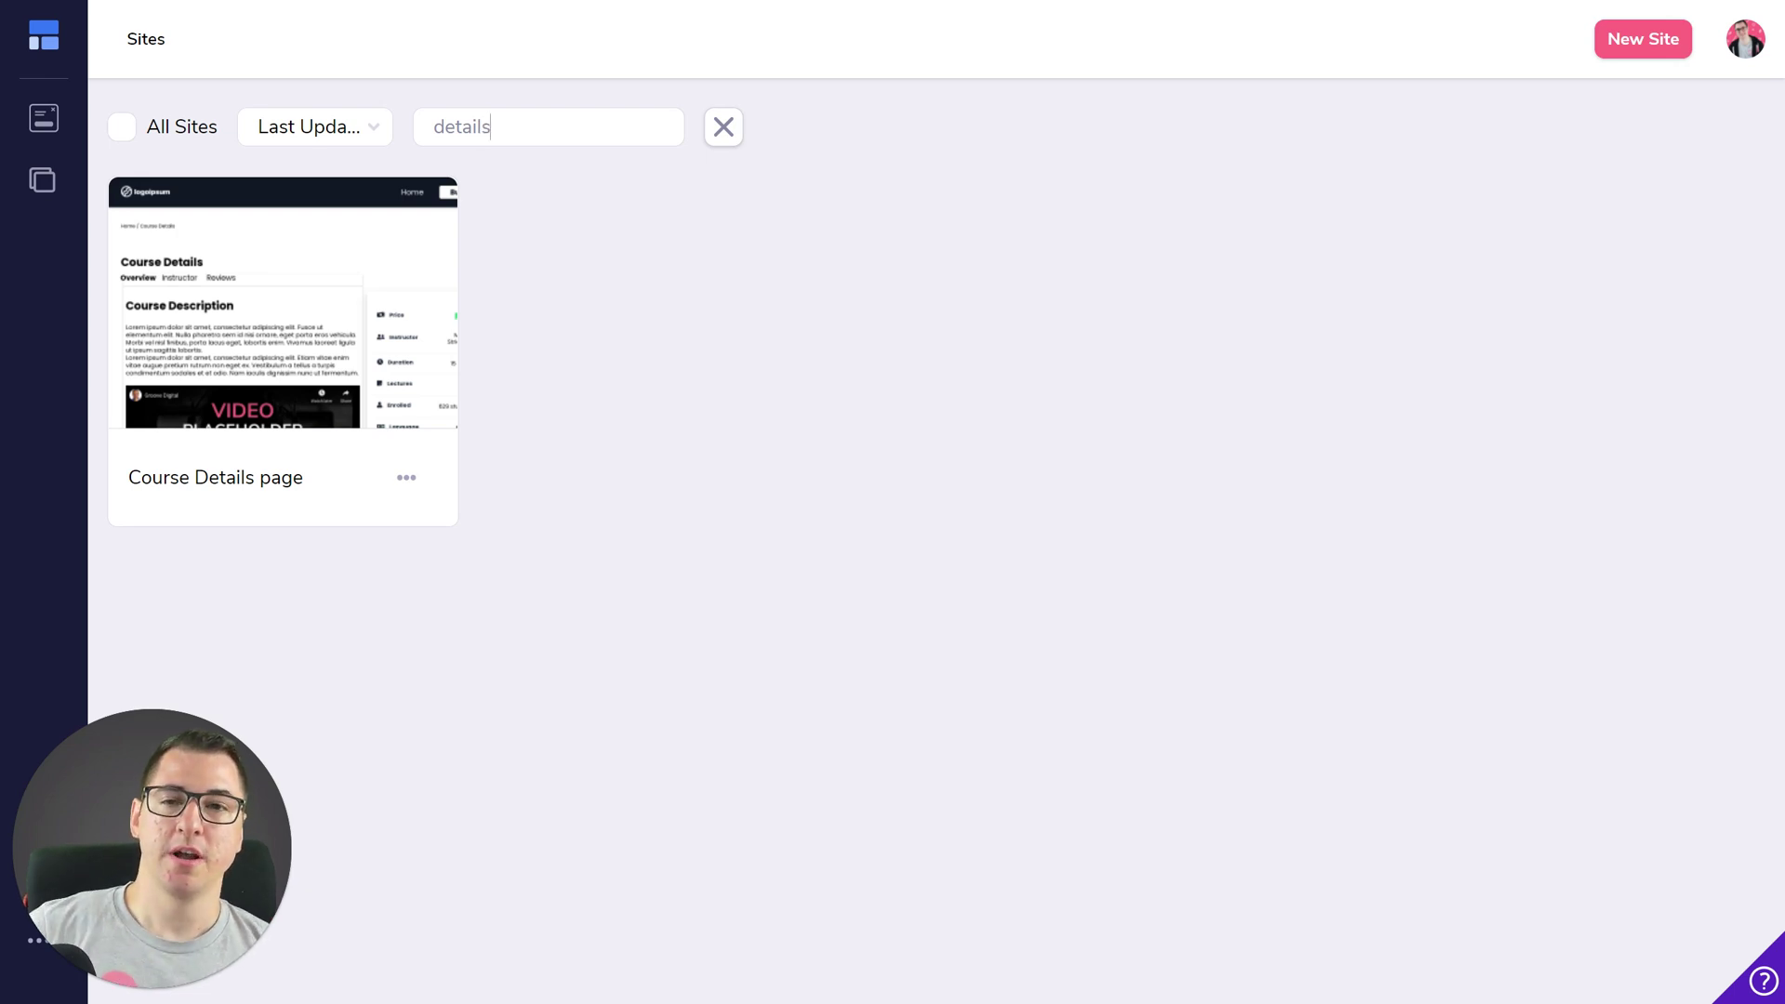
pyautogui.press('BackSpace')
pyautogui.press('BackSpace')
pyautogui.press('BackSpace')
pyautogui.press('BackSpace')
pyautogui.press('BackSpace')
pyautogui.press('BackSpace')
pyautogui.press('BackSpace')
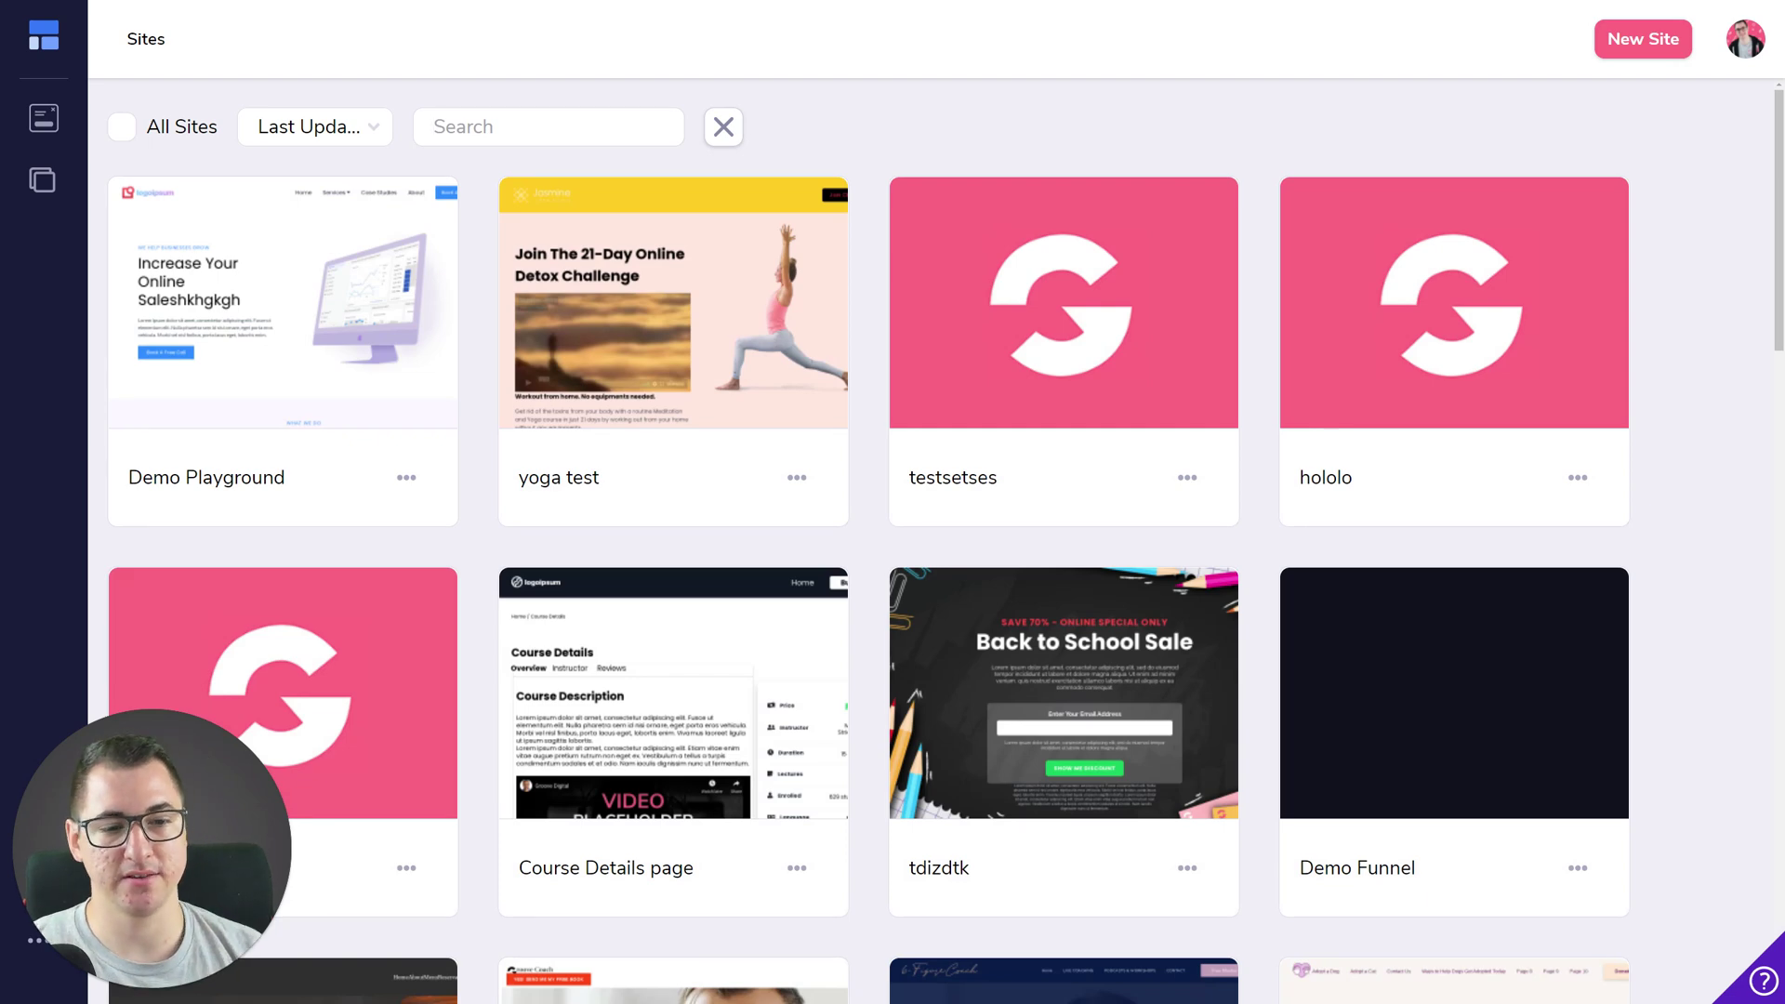
pyautogui.scroll(-10, 734, 214)
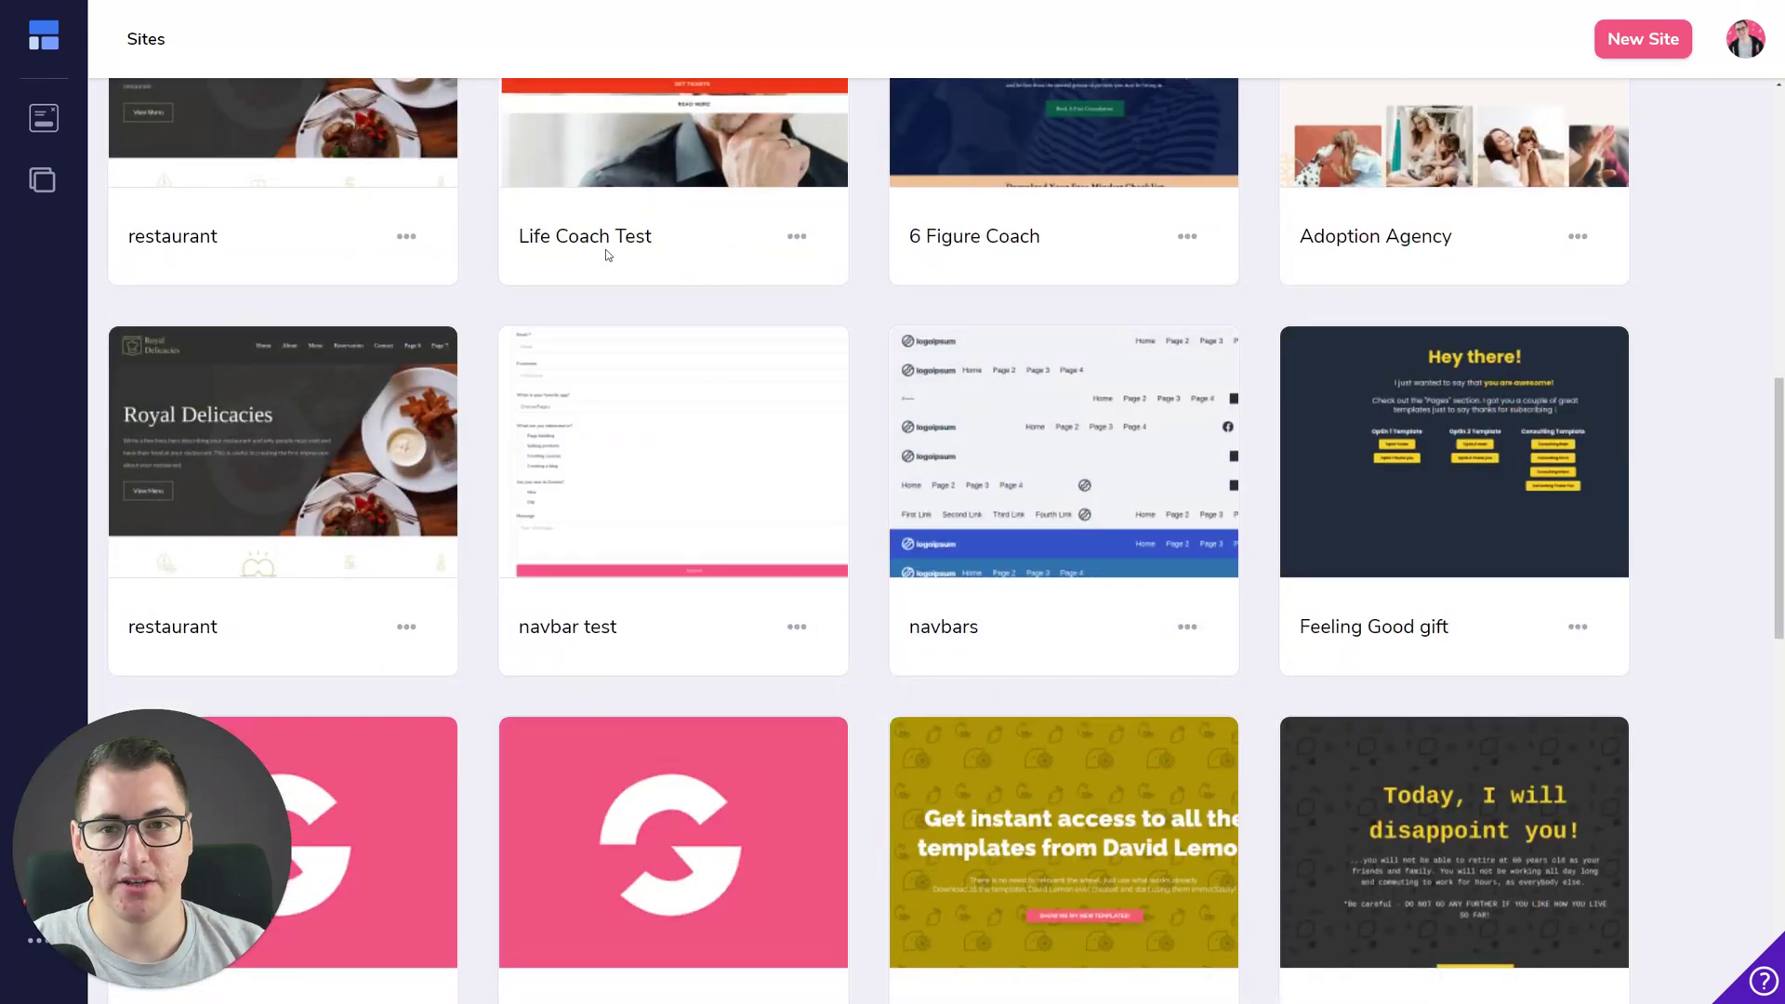
pyautogui.scroll(10, 780, 299)
pyautogui.click(549, 125)
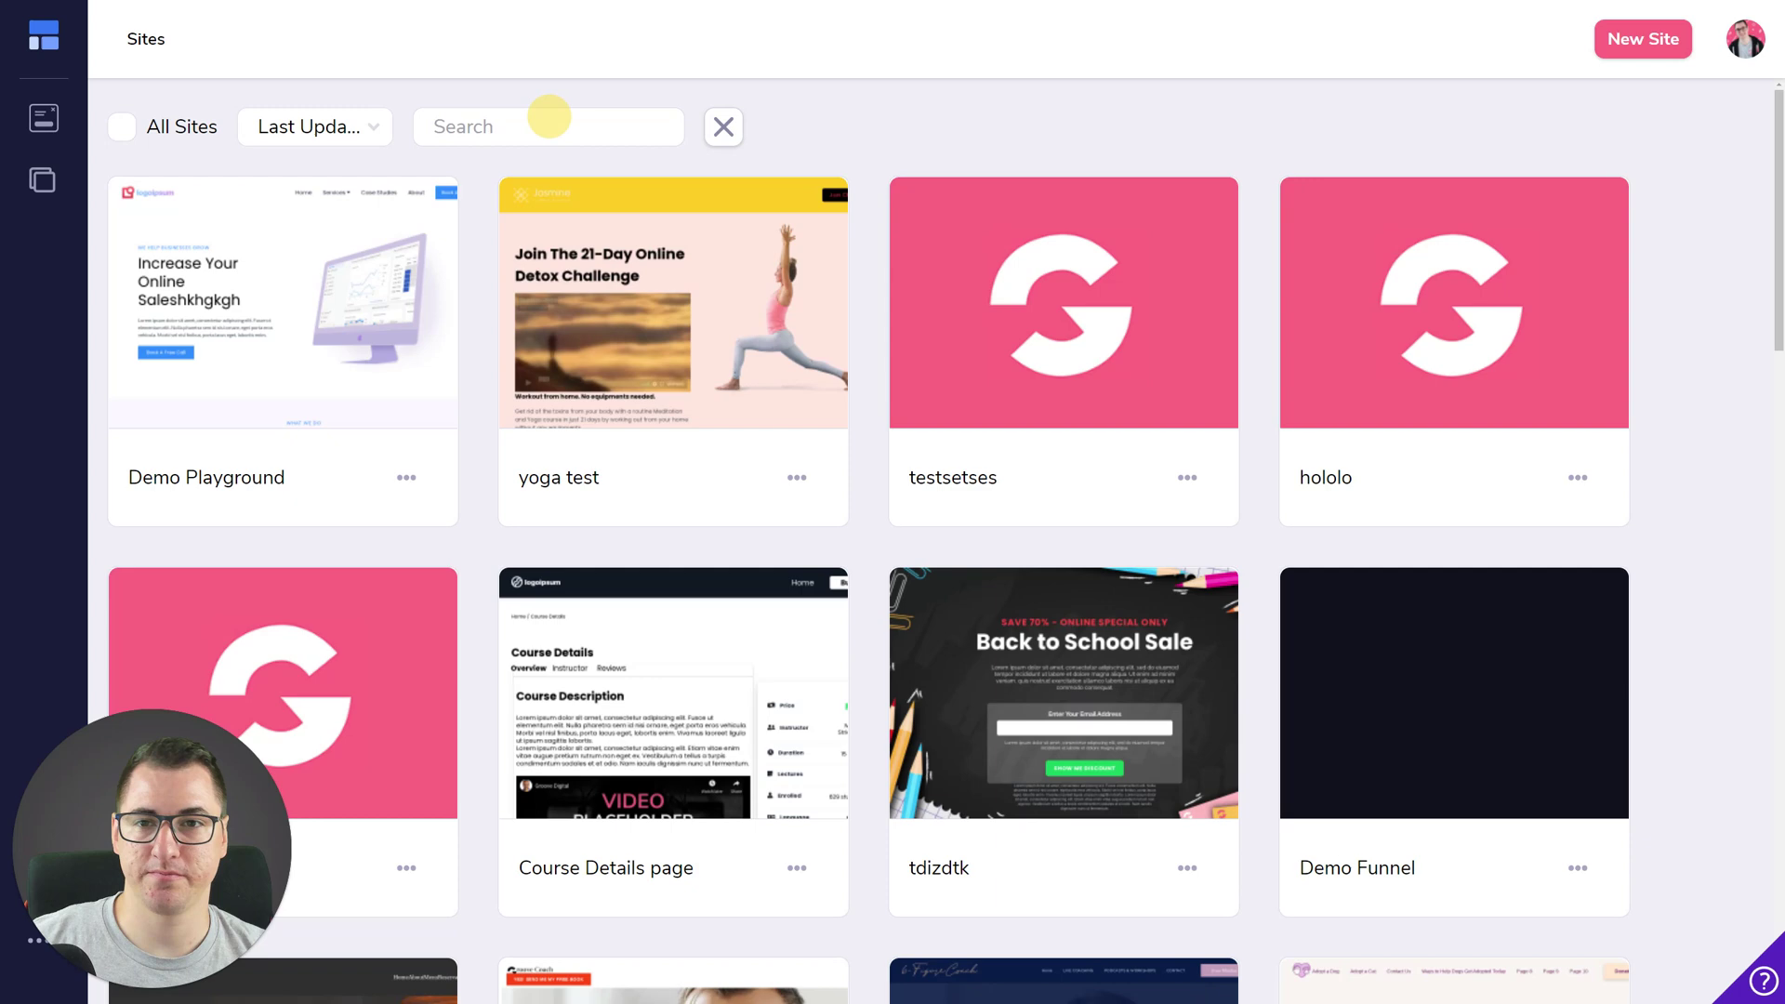
pyautogui.write('te')
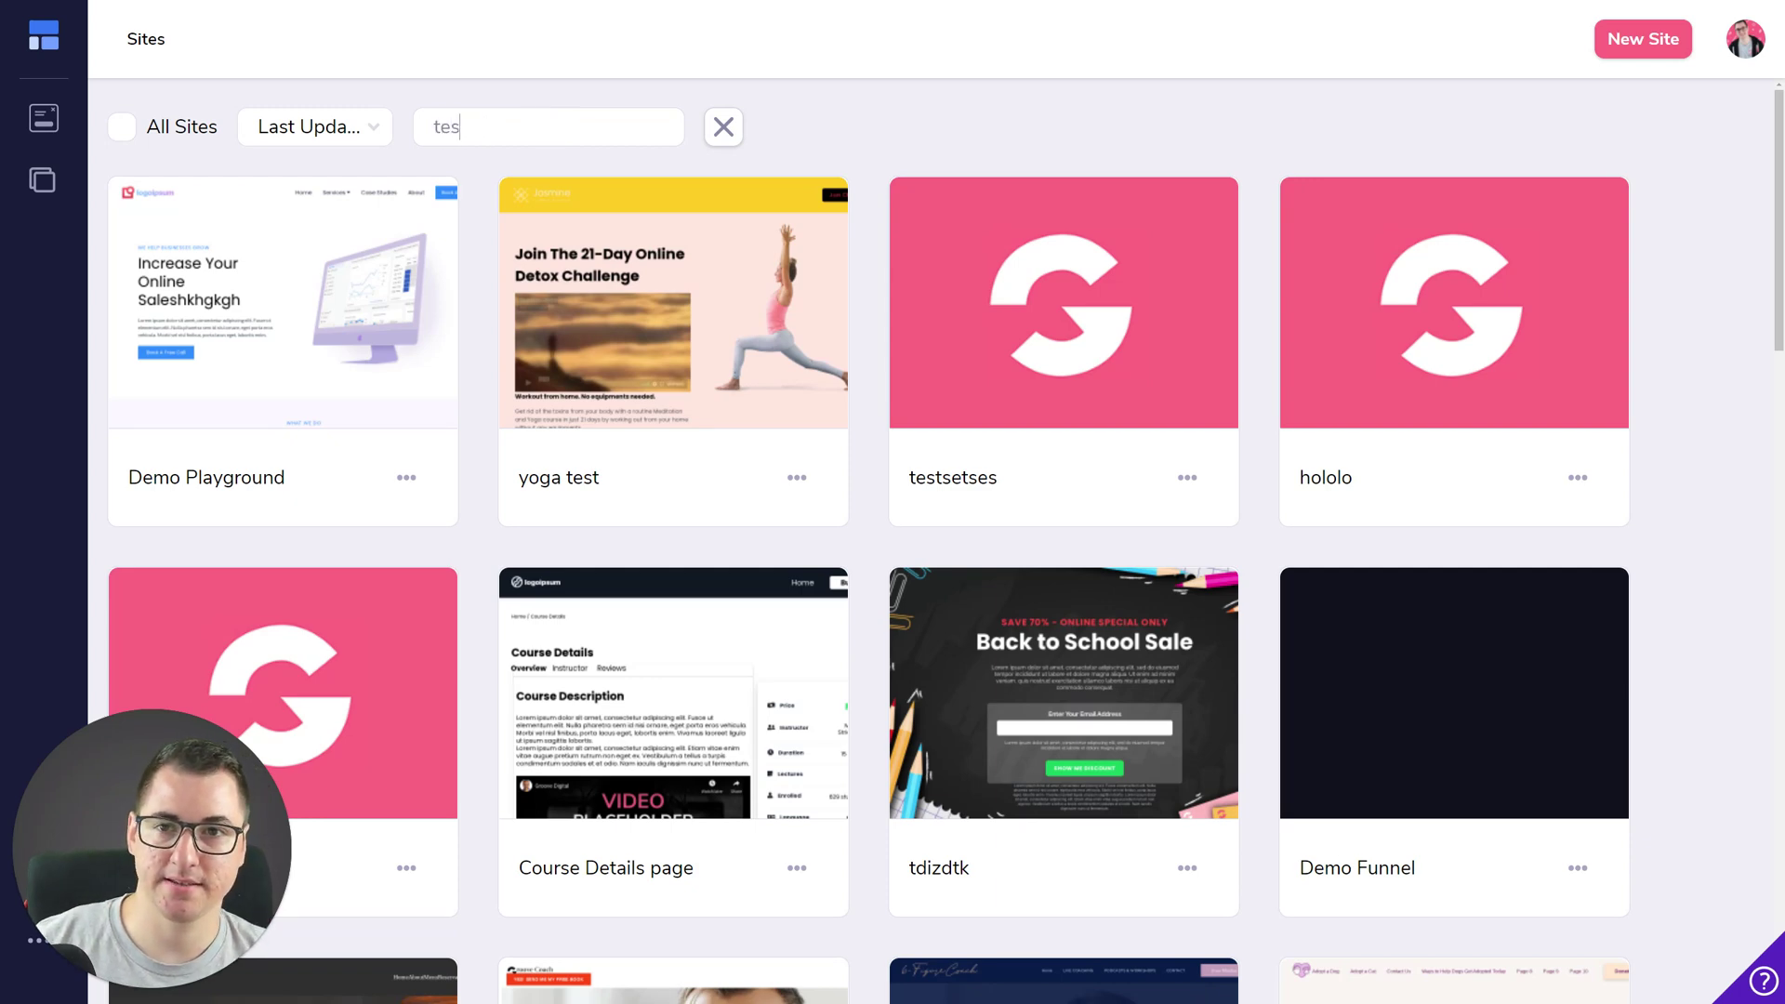
pyautogui.write('s')
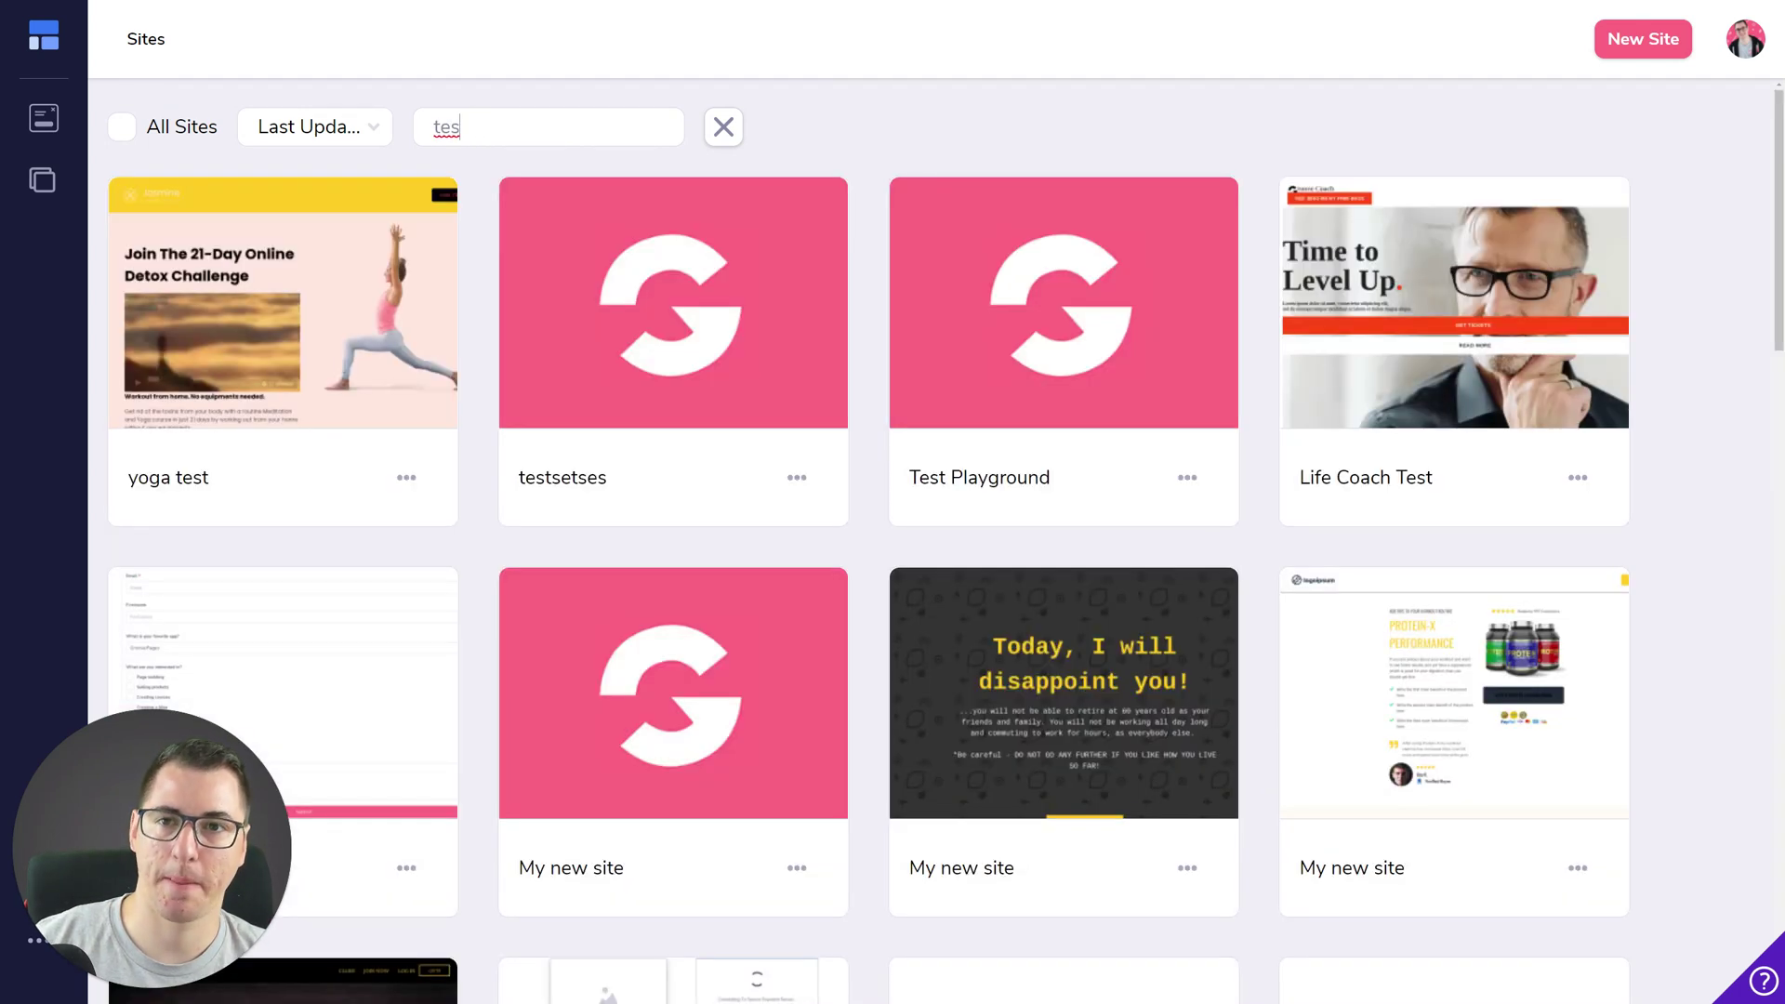
pyautogui.write('t')
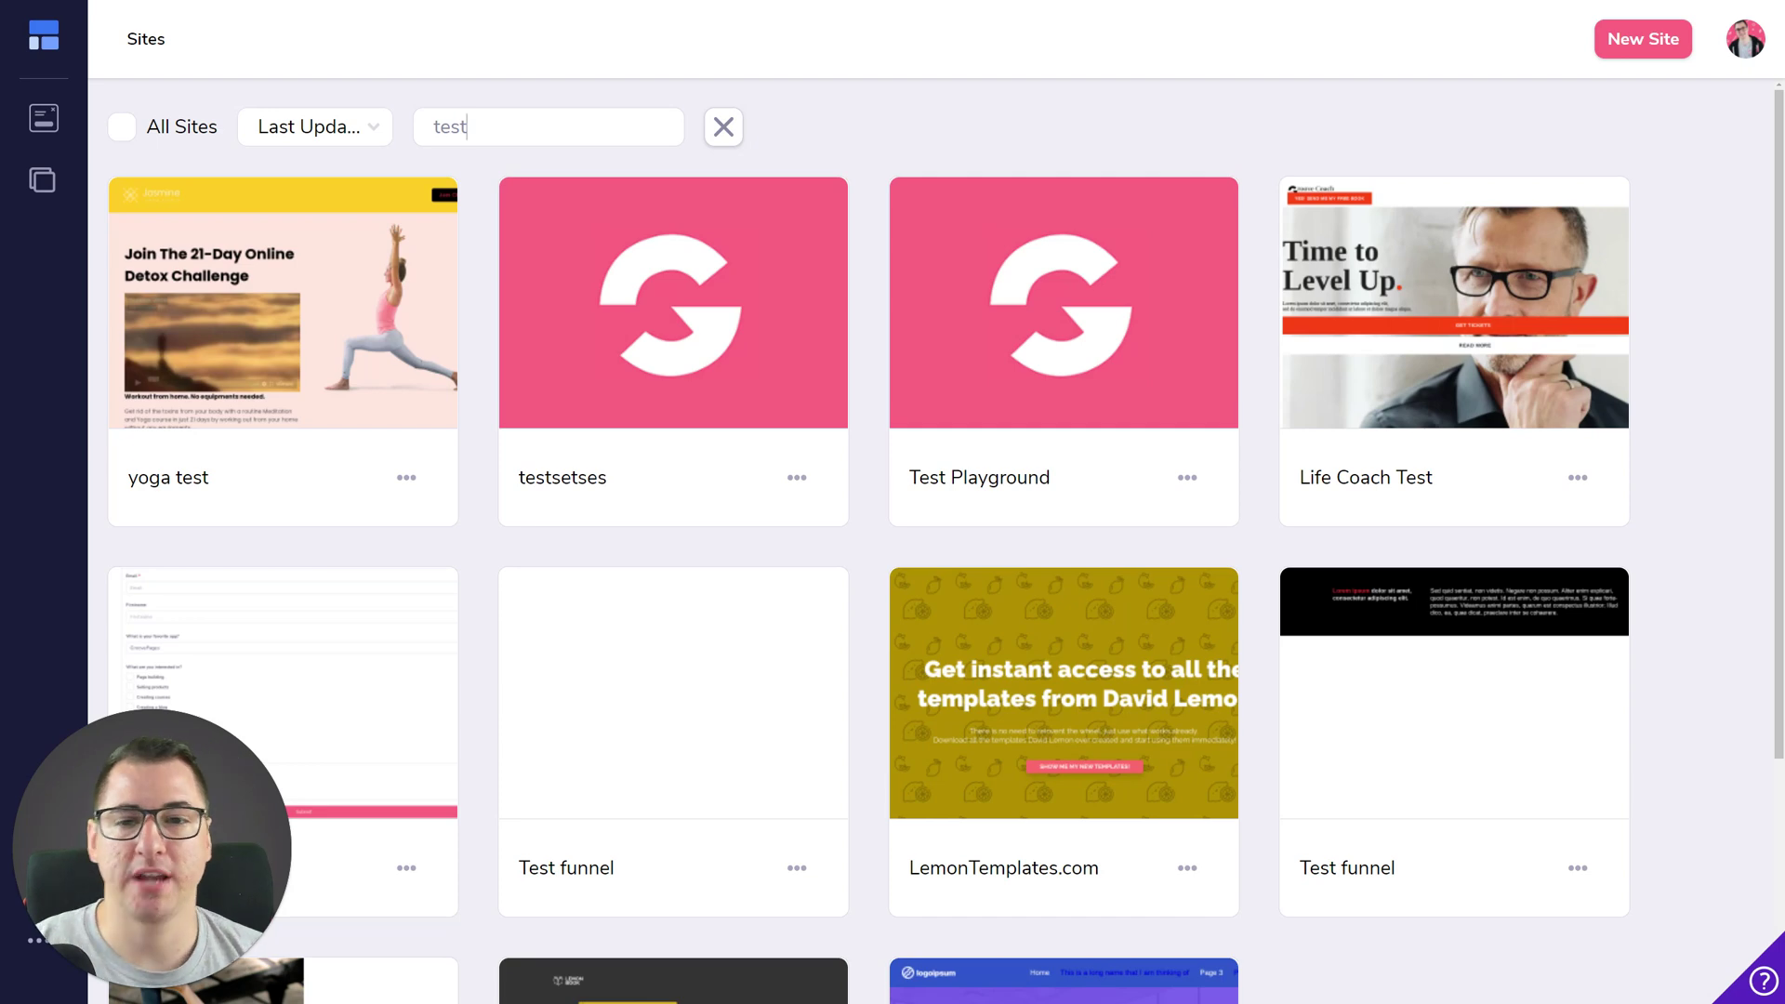
pyautogui.moveTo(573, 452)
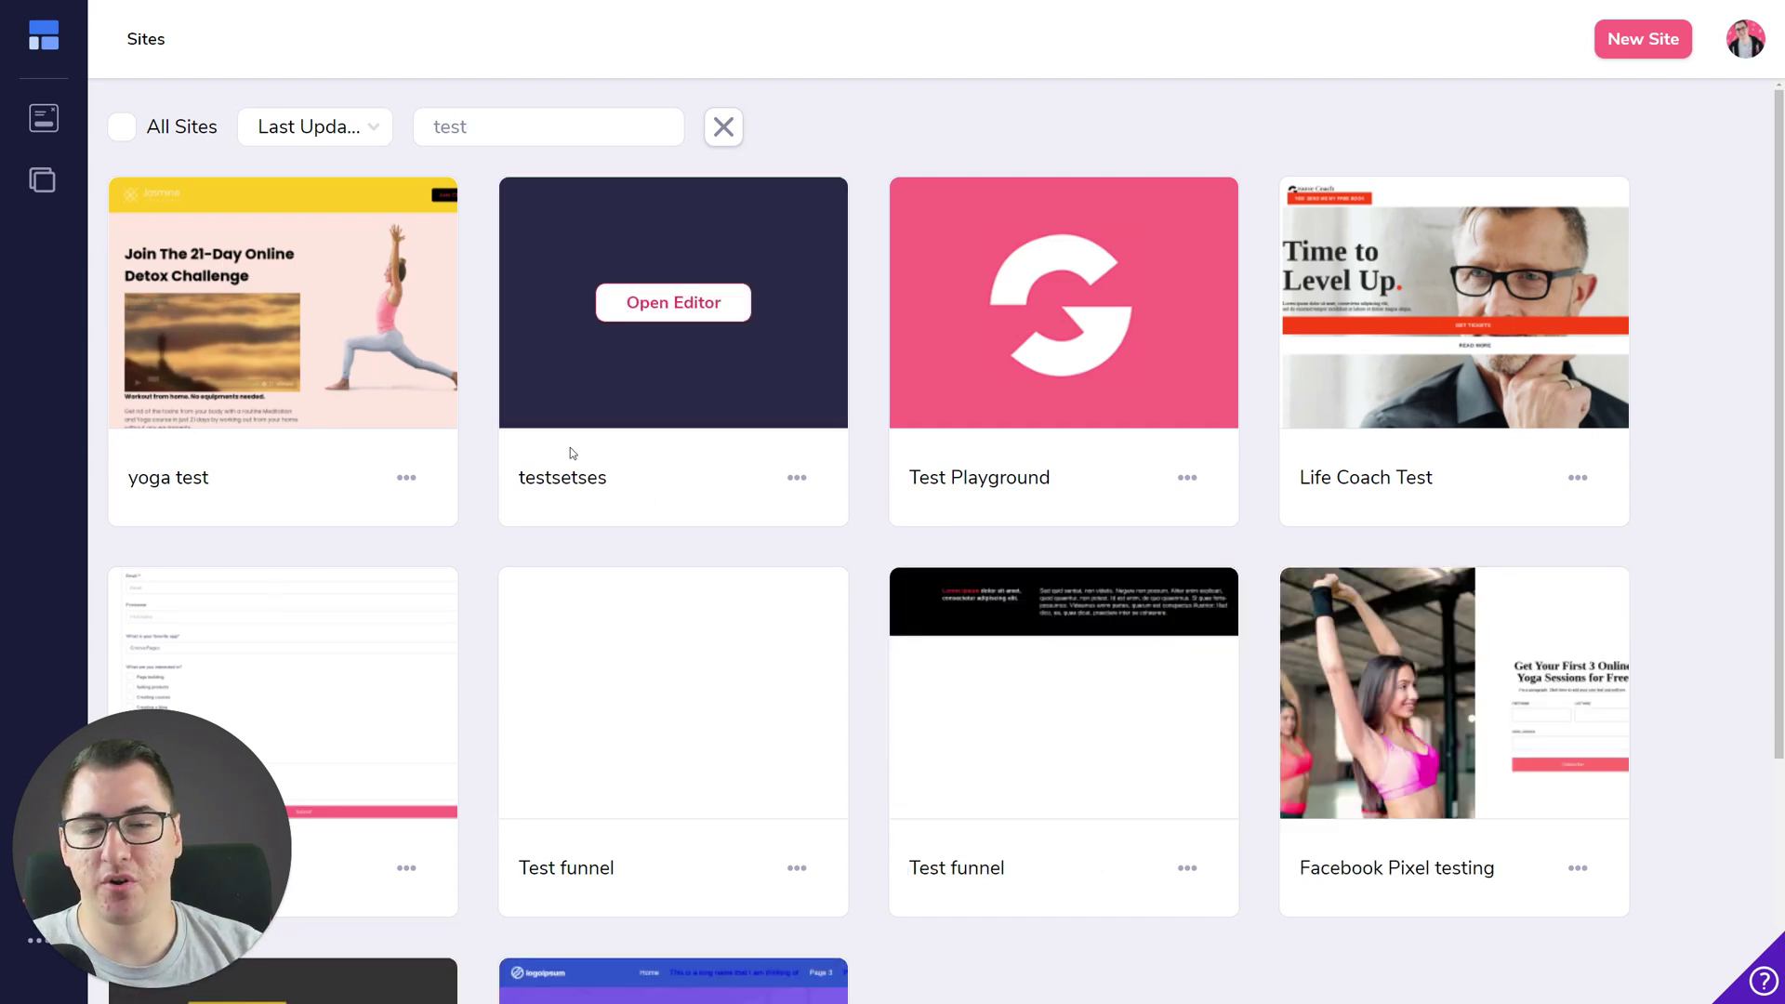
pyautogui.scroll(-4, 572, 453)
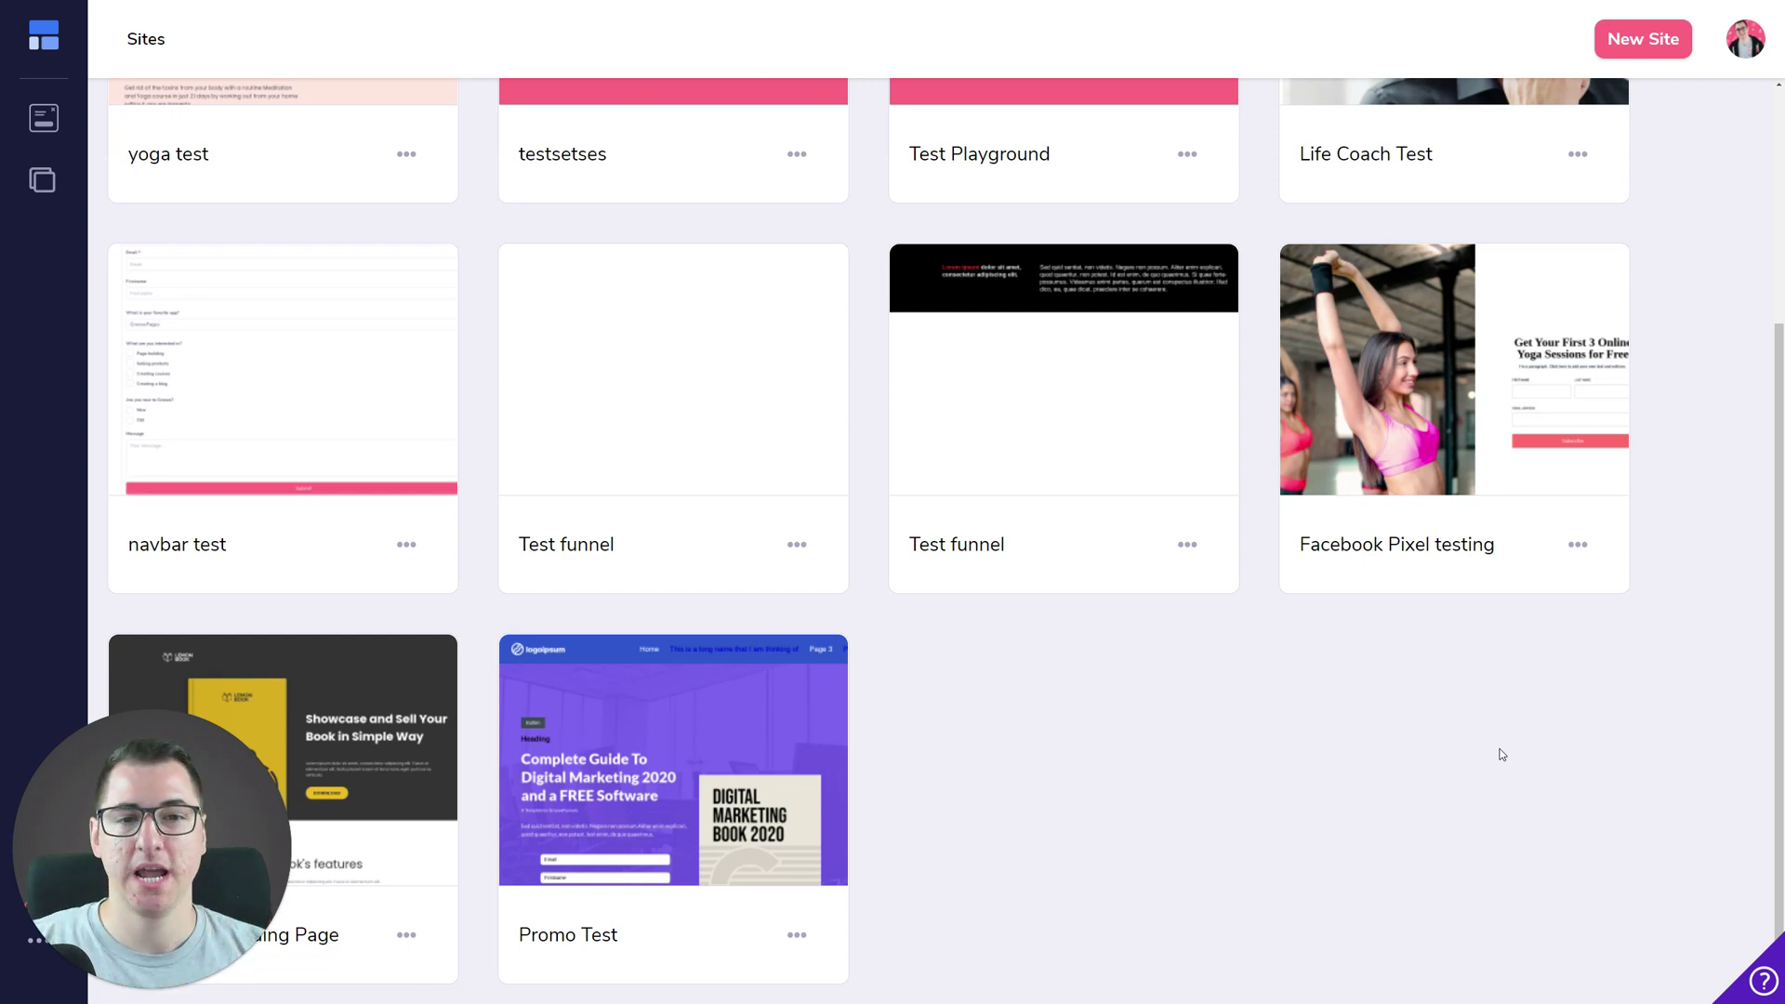
pyautogui.scroll(4, 957, 722)
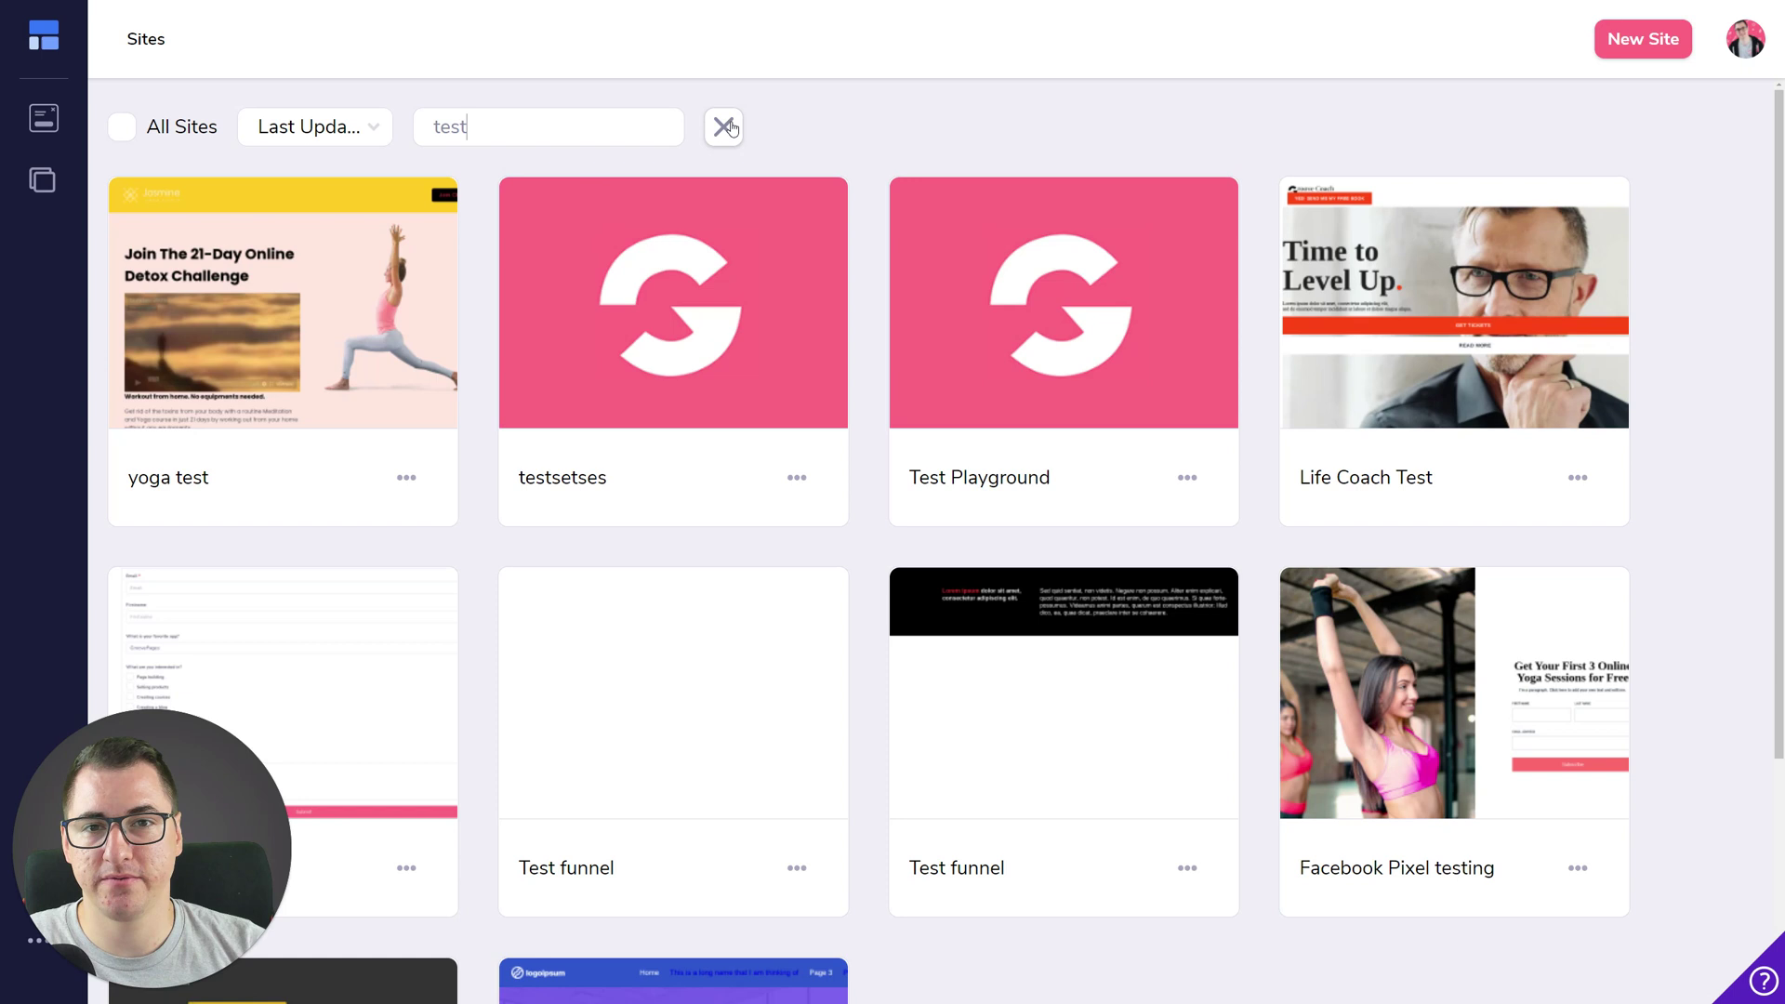
pyautogui.click(724, 128)
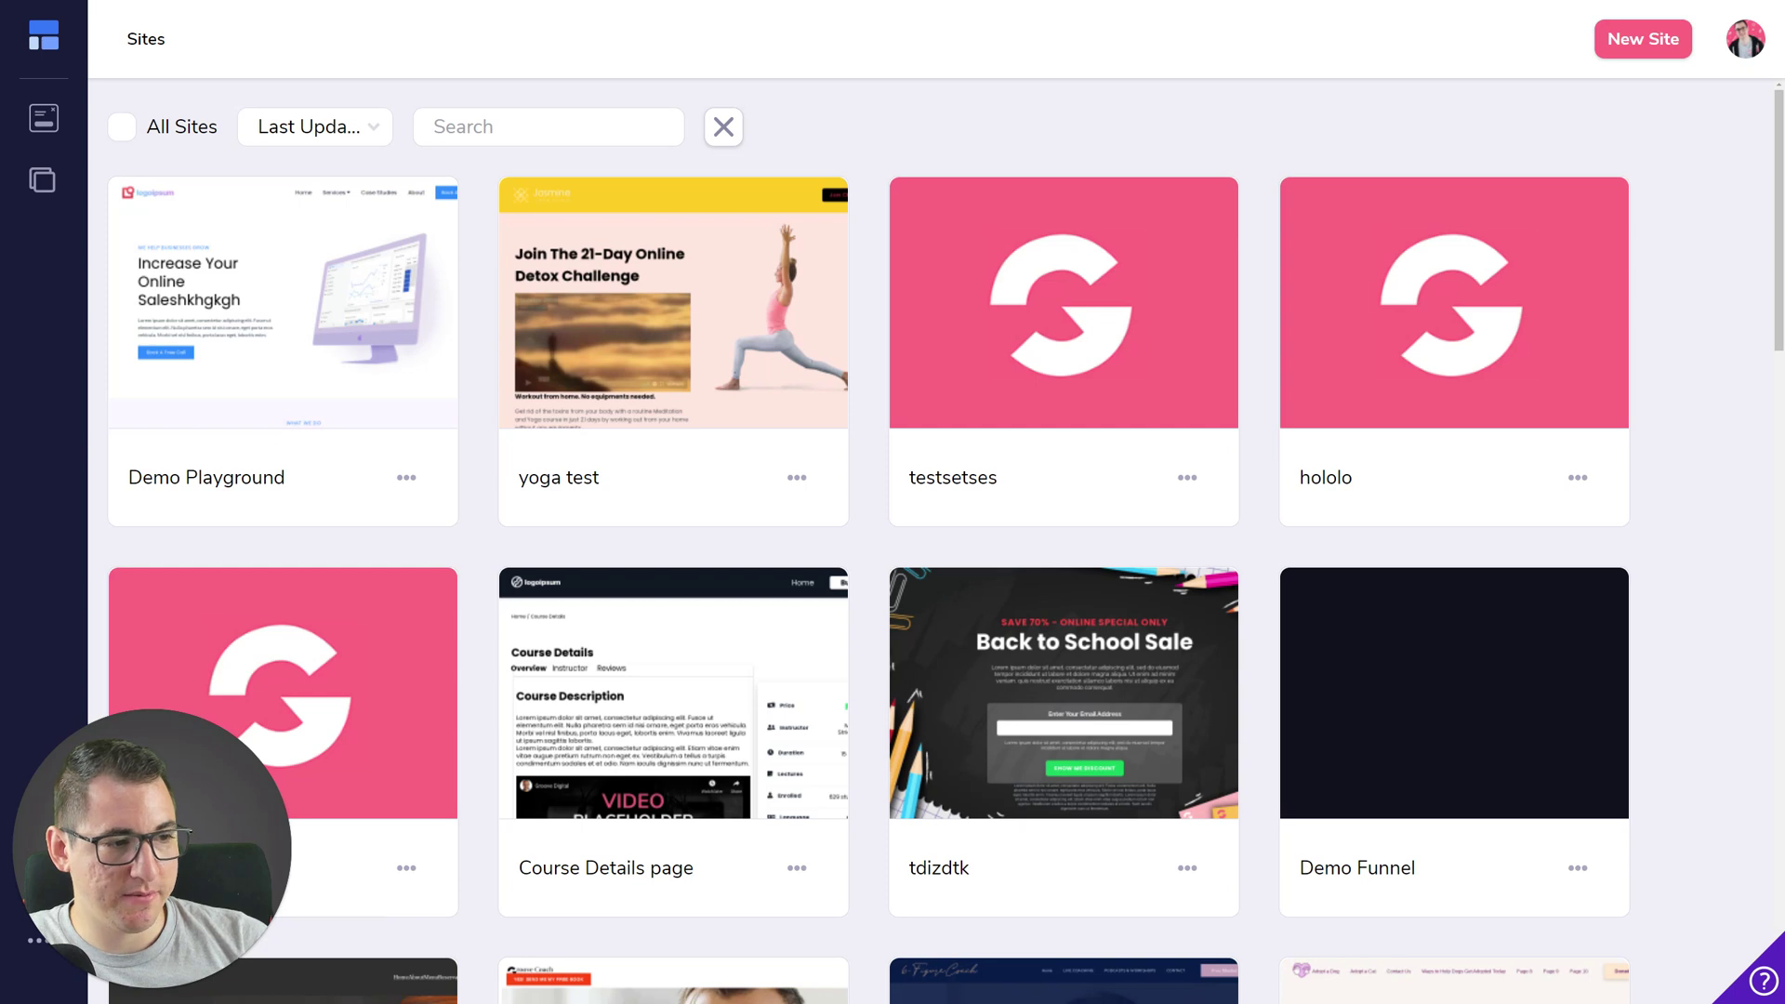
# Open Demo Playground with Open Editor and show its six-page Pages panel
pyautogui.click(278, 303)
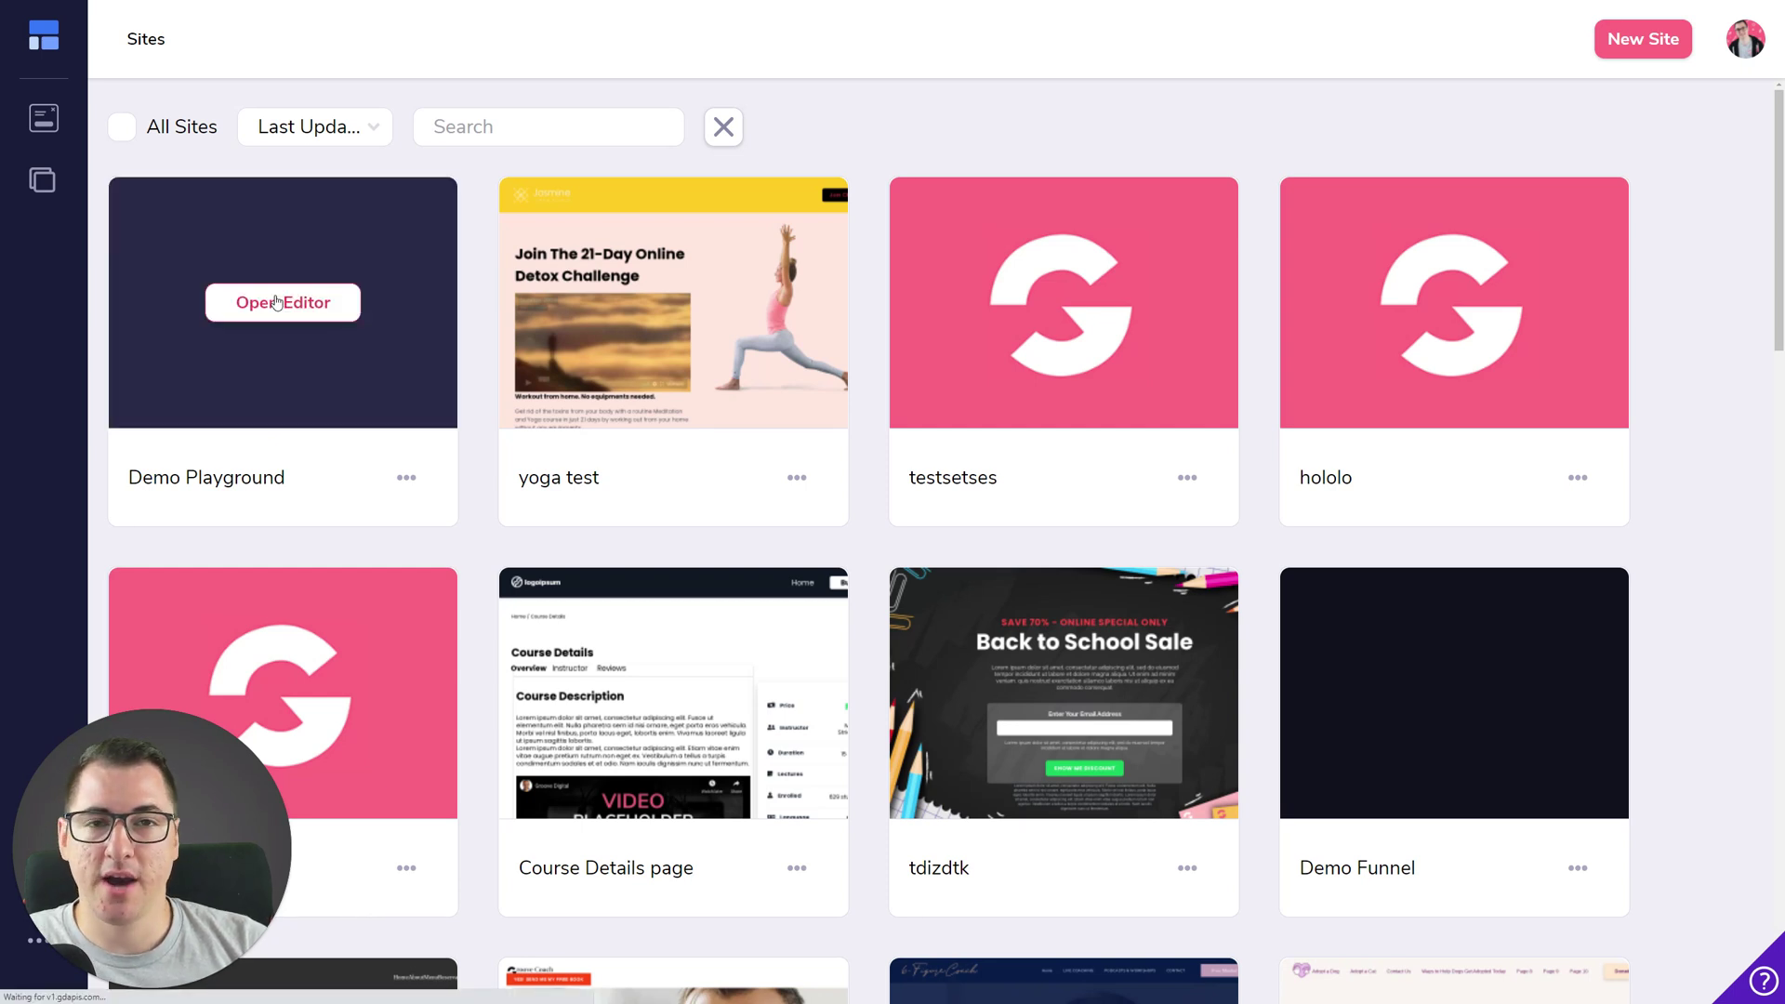
pyautogui.click(277, 302)
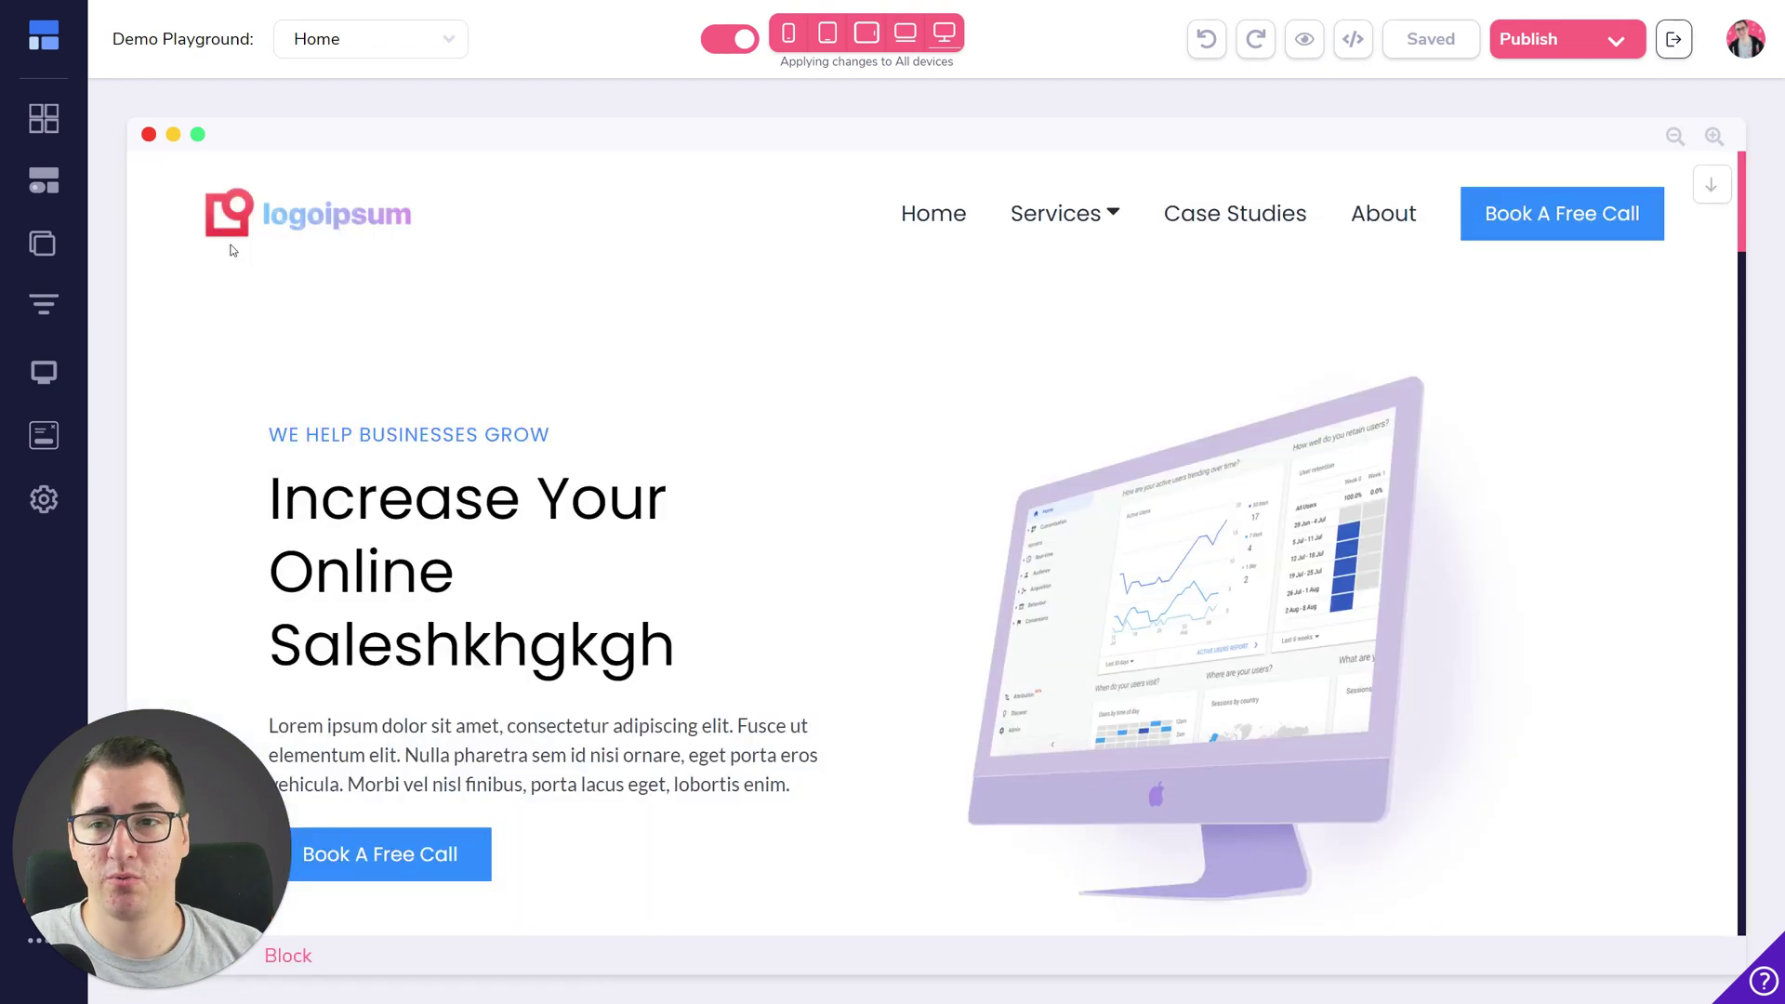
pyautogui.click(65, 251)
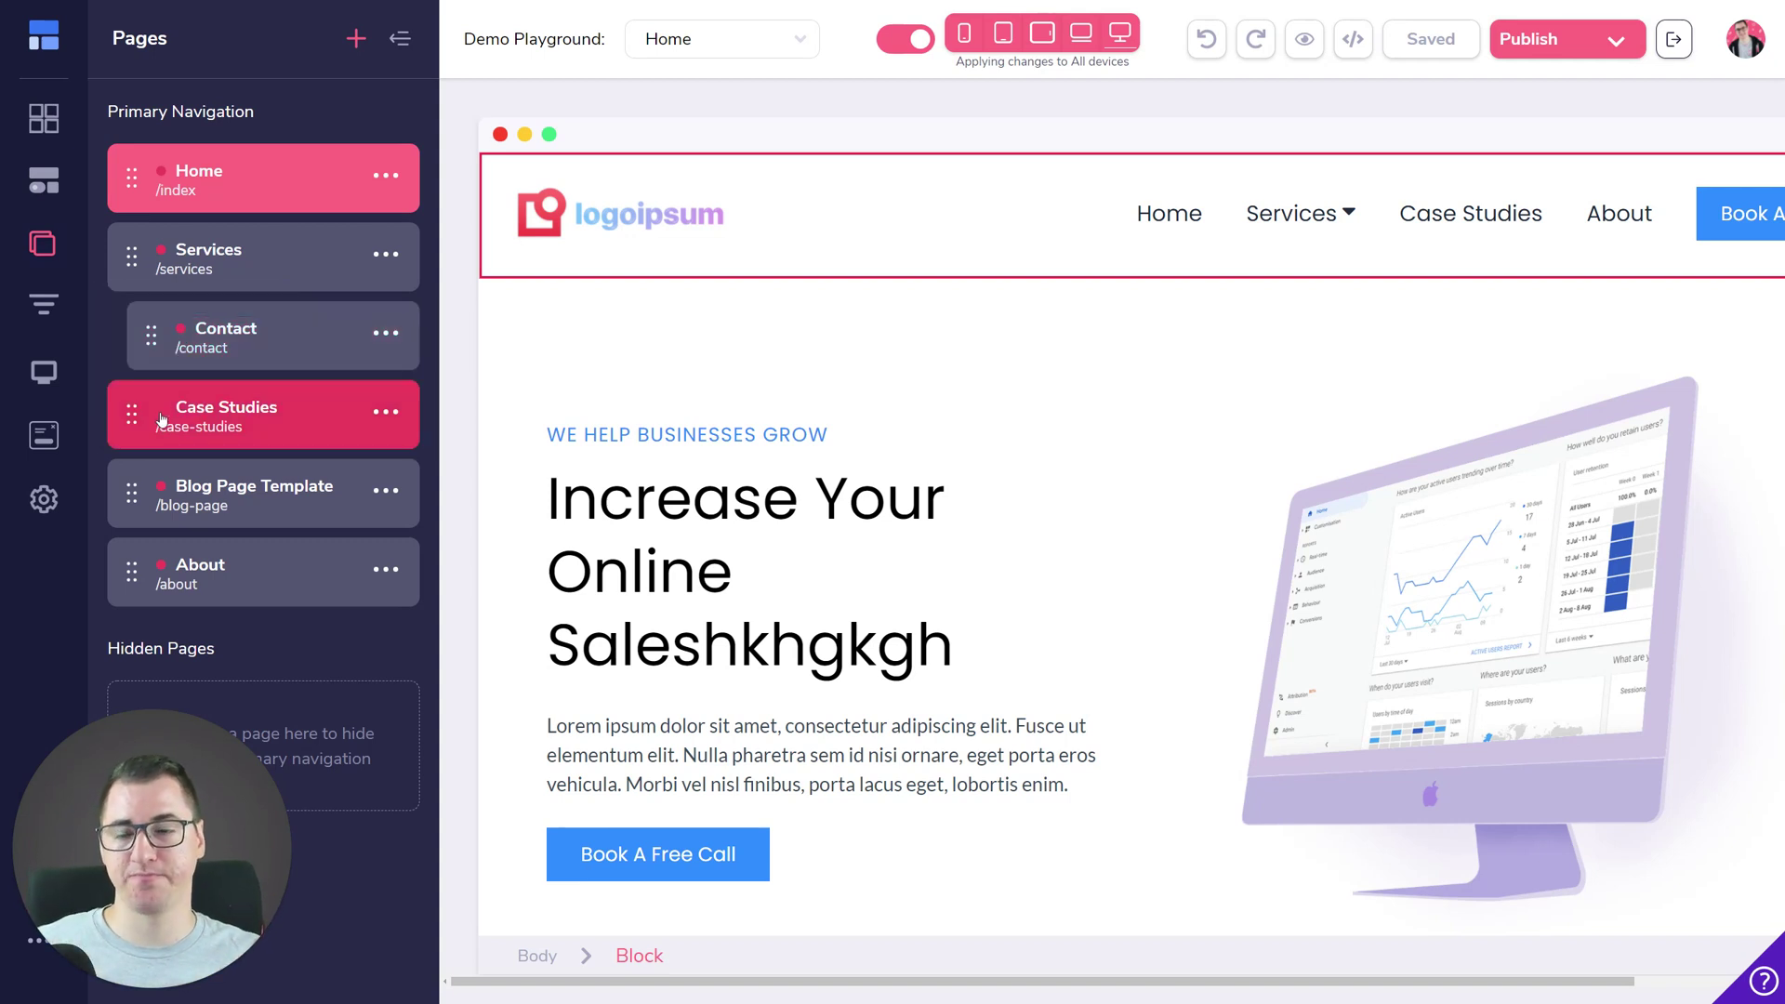
# In Publish Settings, enter folder 'Webinar-test-2', fixing a typo, and publish the website
pyautogui.click(1614, 40)
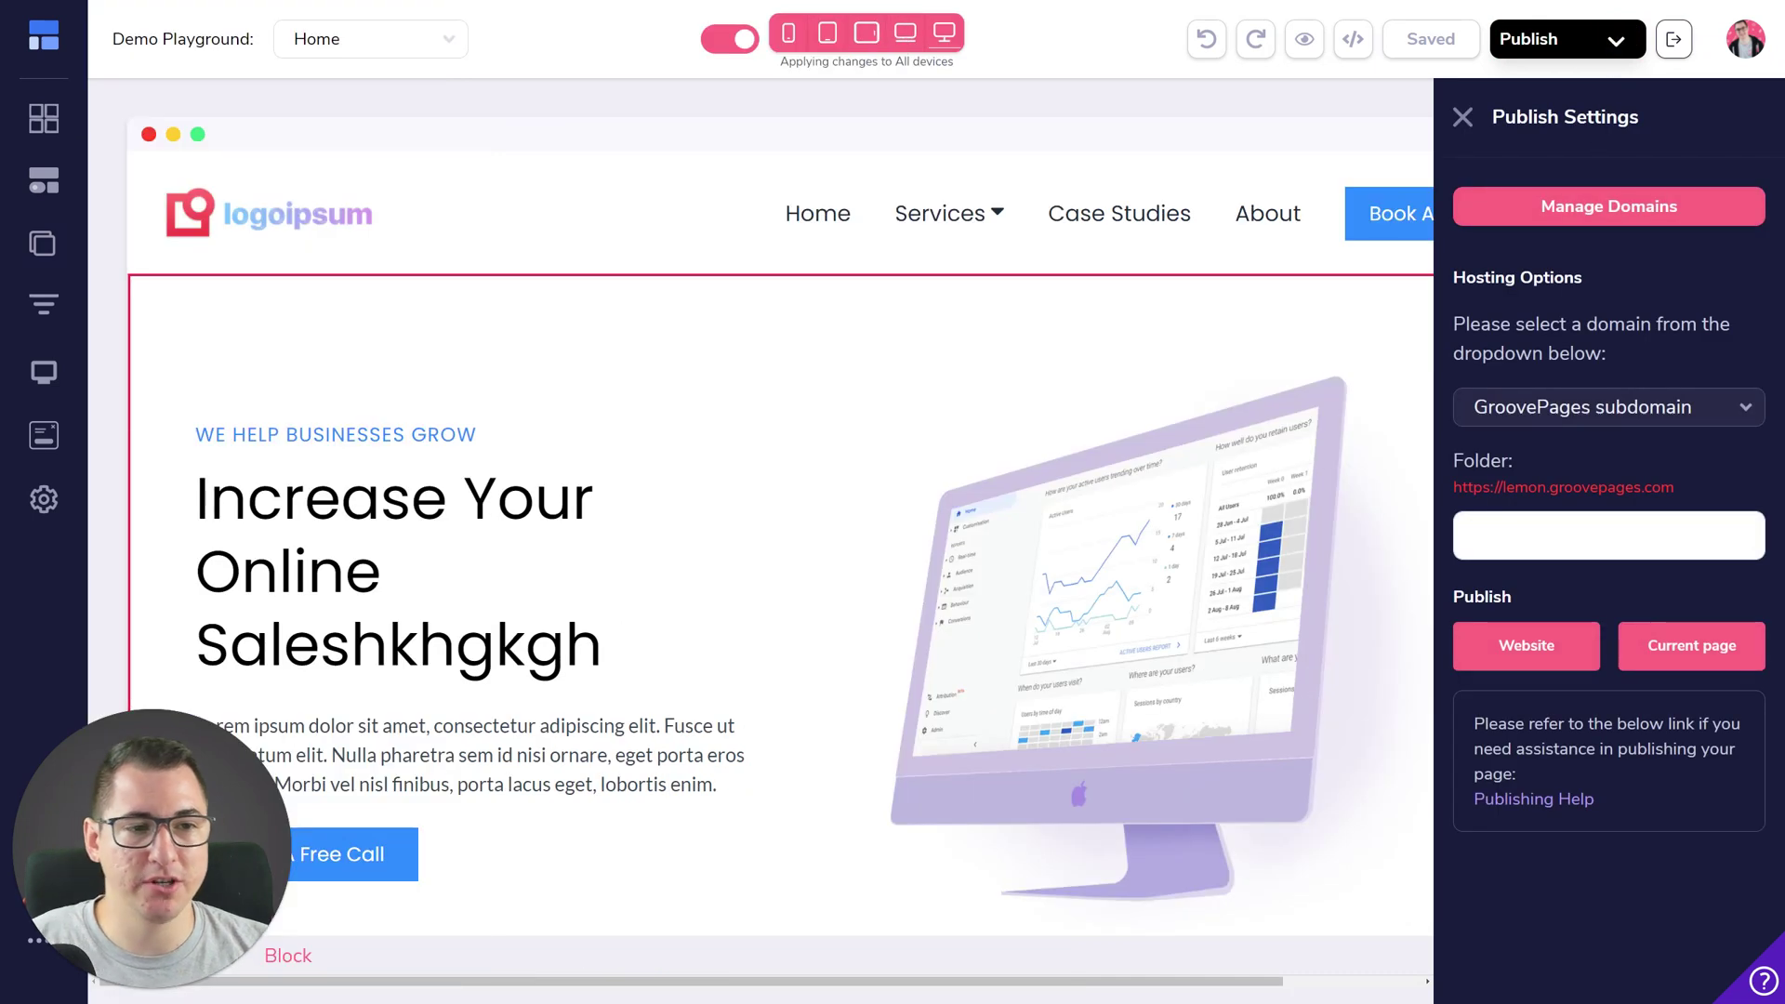
pyautogui.click(1475, 535)
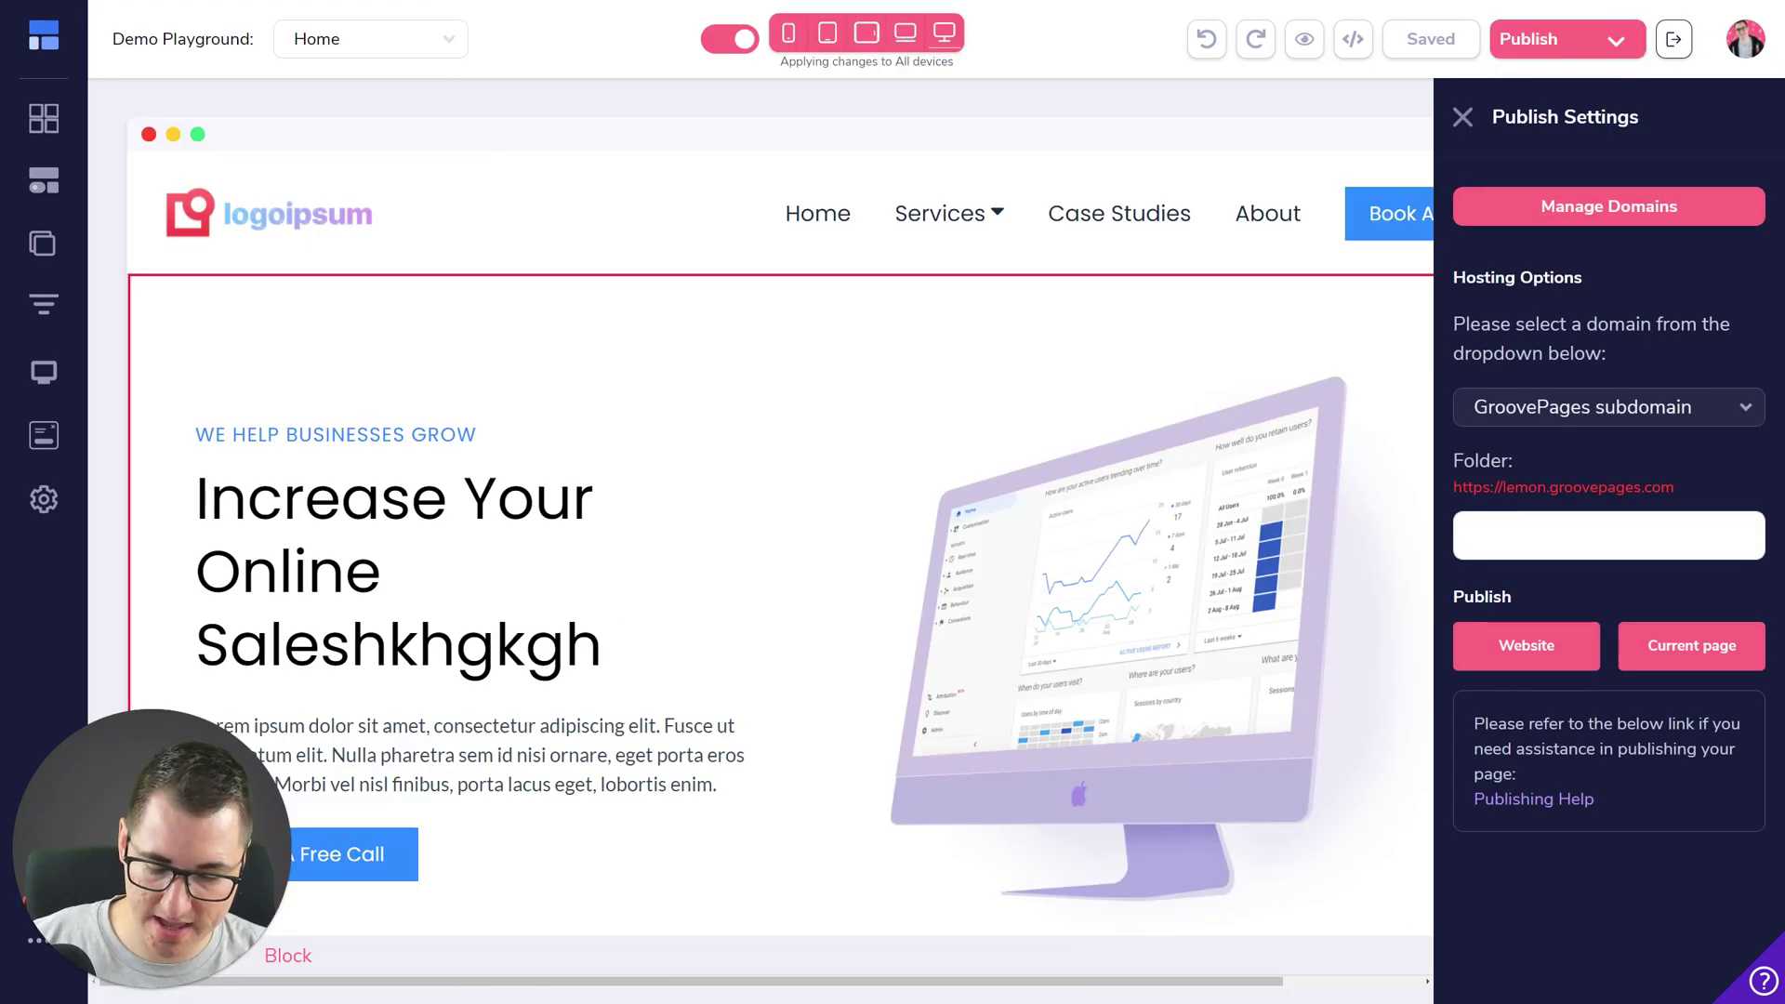
pyautogui.write('Webinar')
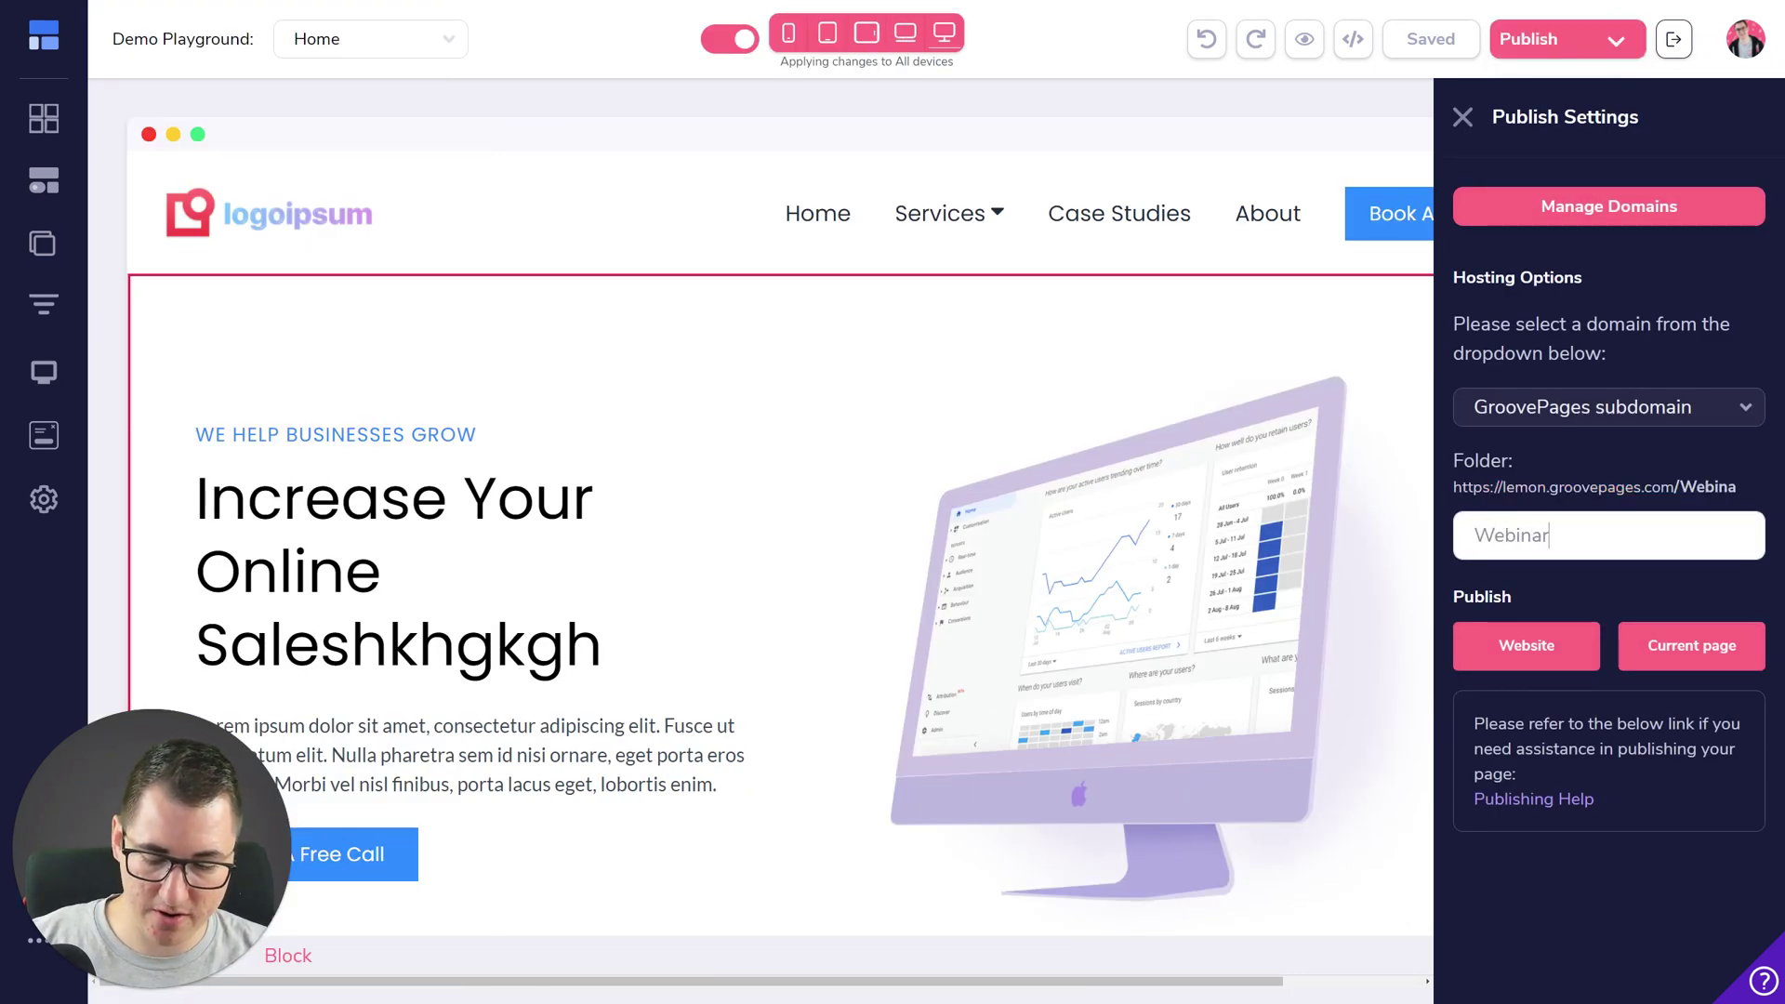
pyautogui.write('-est')
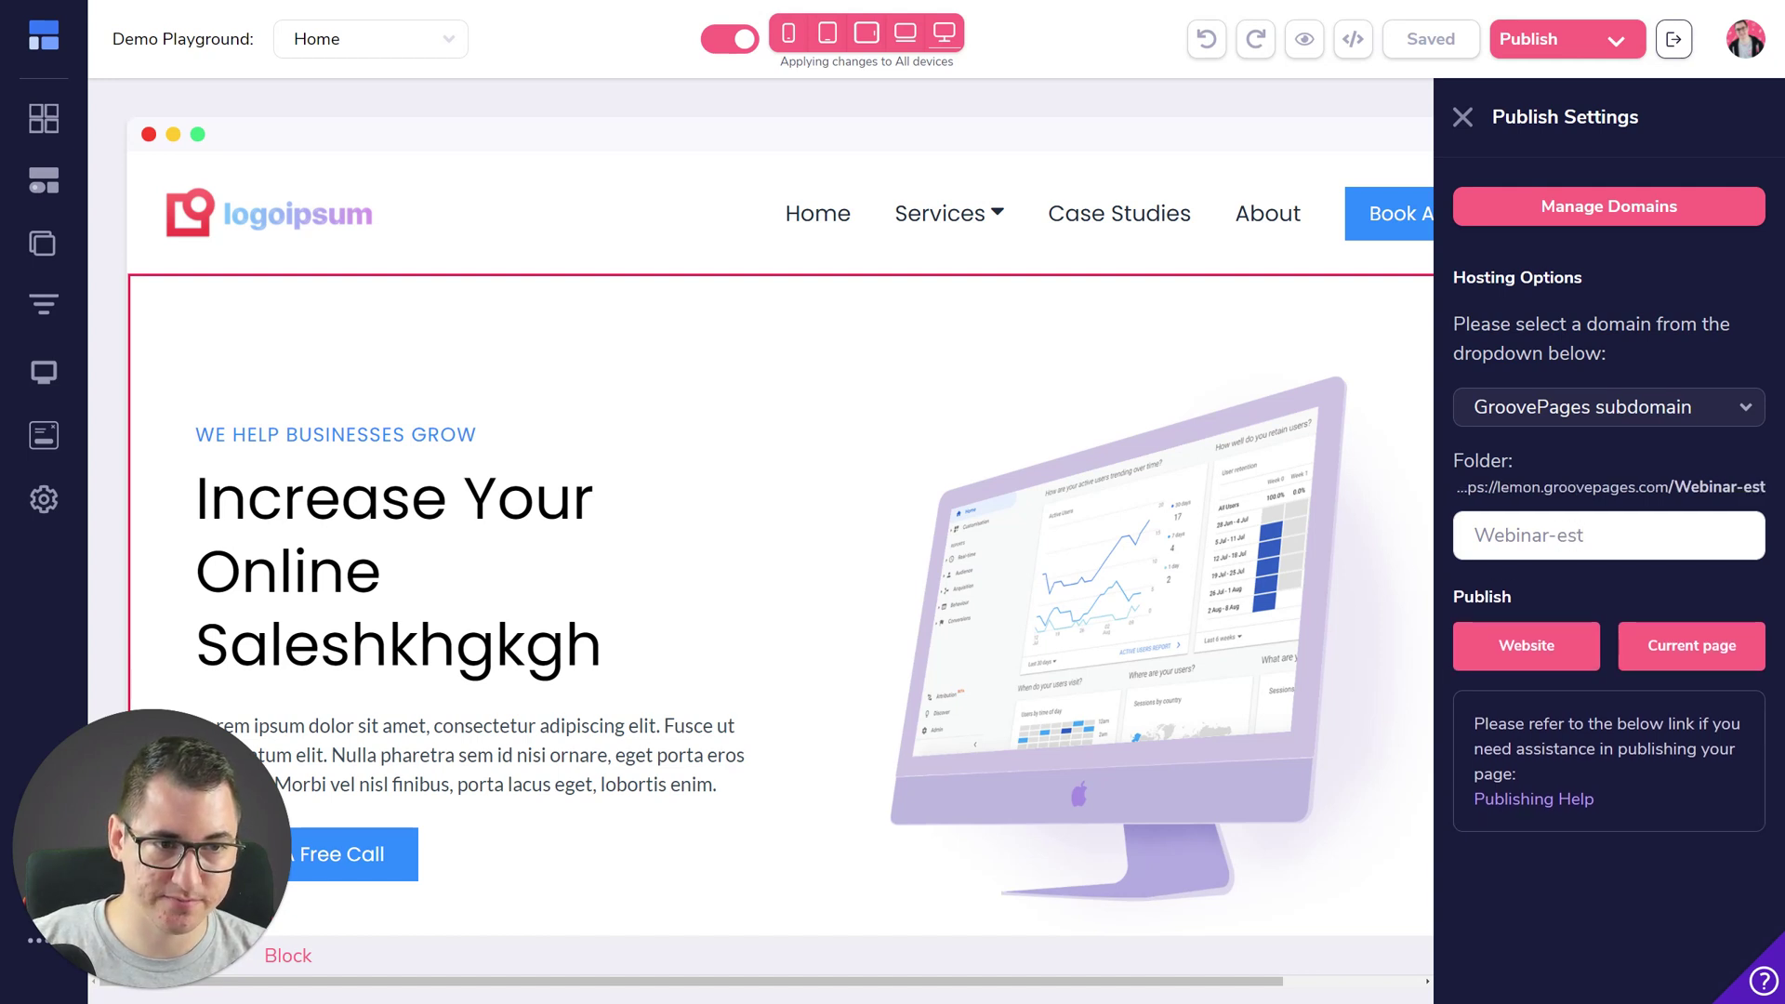
pyautogui.click(1560, 536)
pyautogui.write('t')
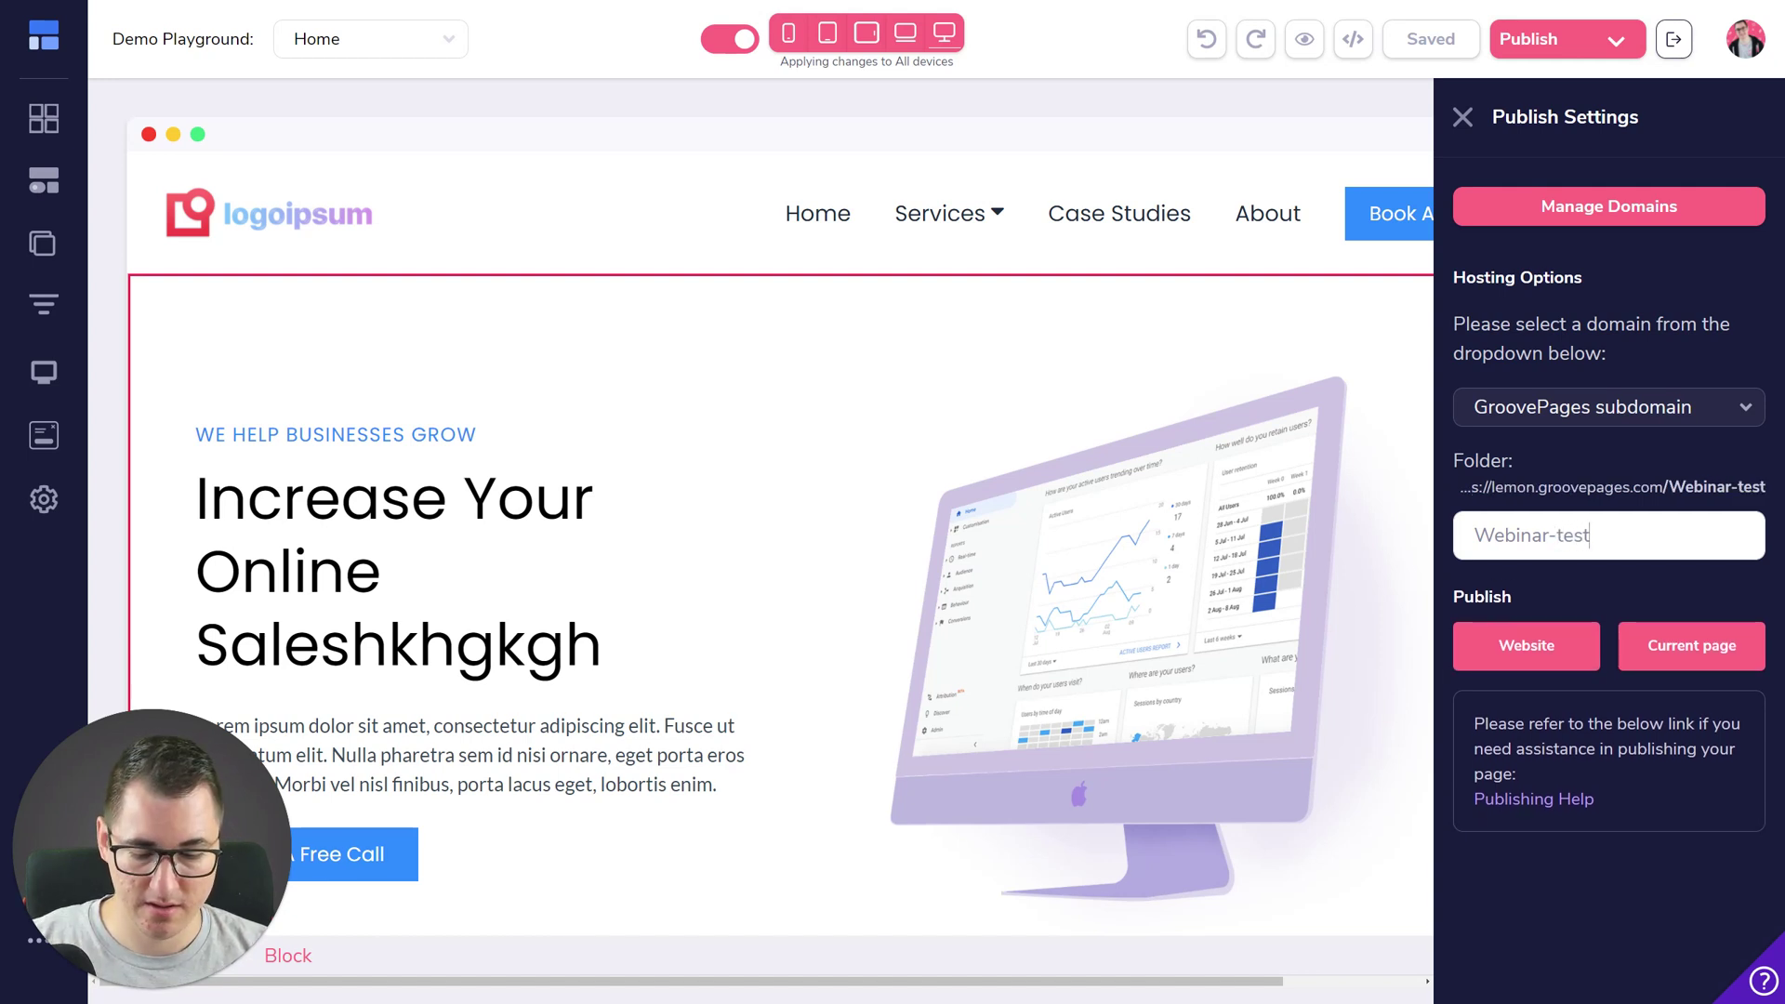
pyautogui.write('-2')
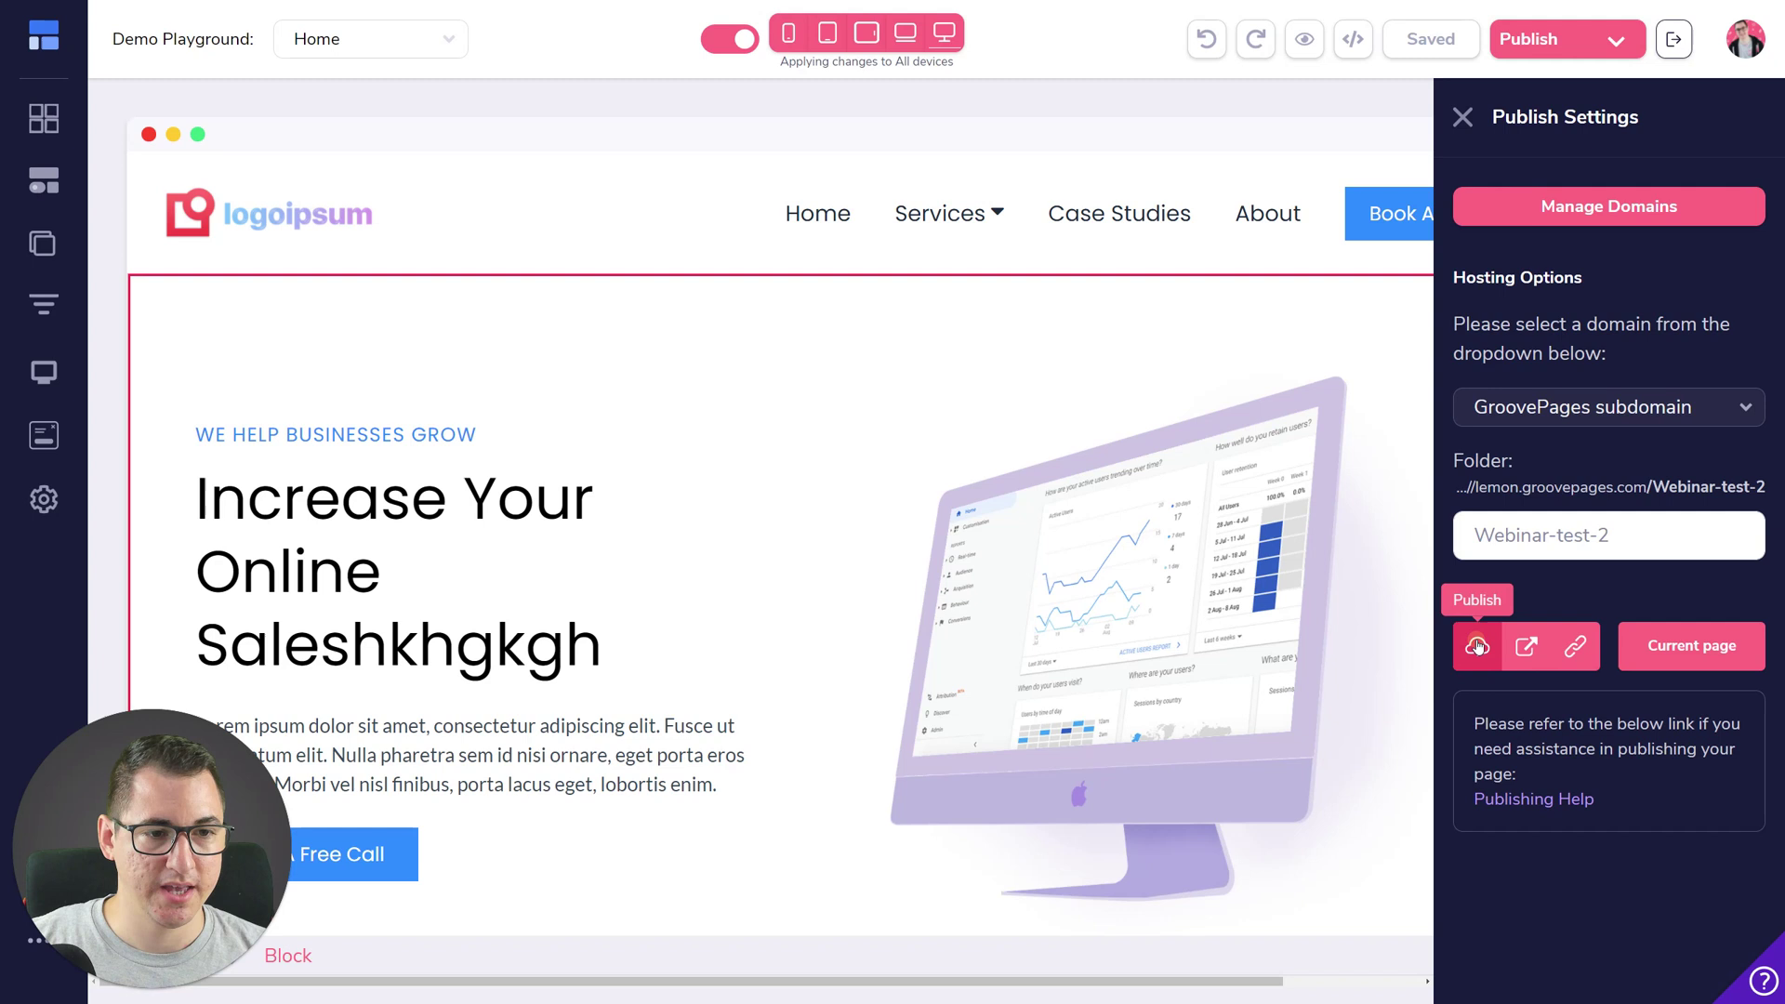
pyautogui.click(1479, 647)
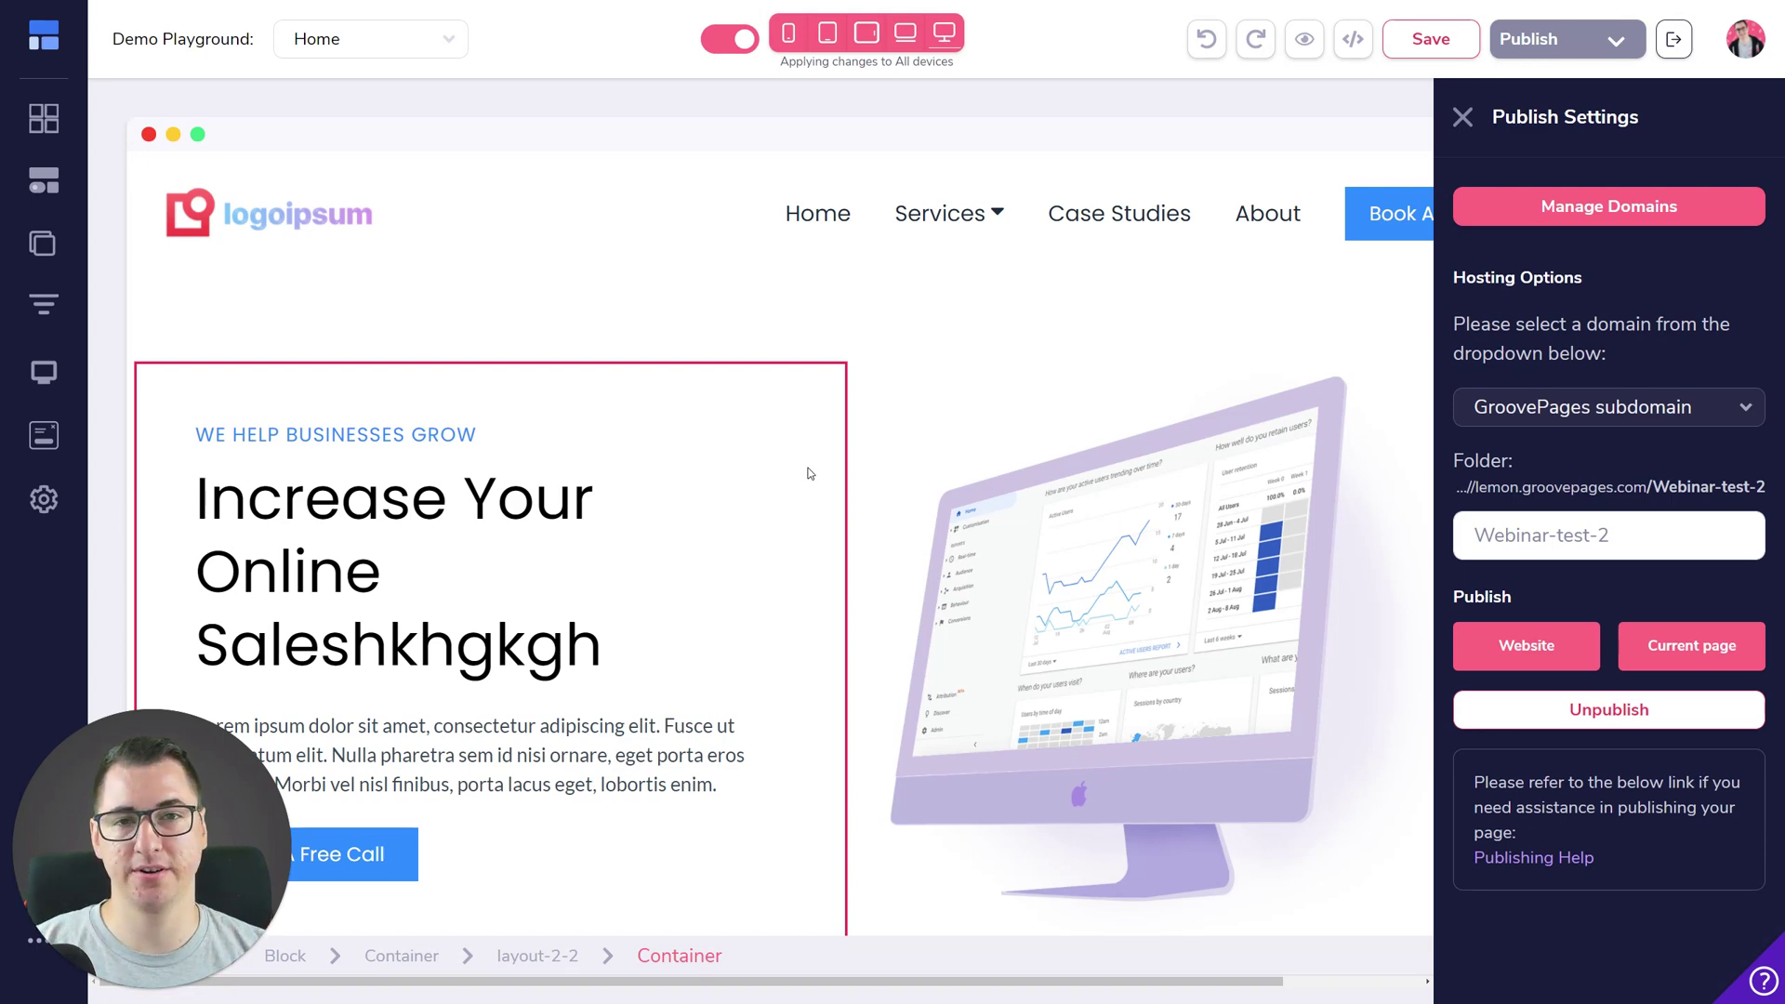
# Show the pages with their publish-status dots, then publish the whole site again
pyautogui.click(43, 243)
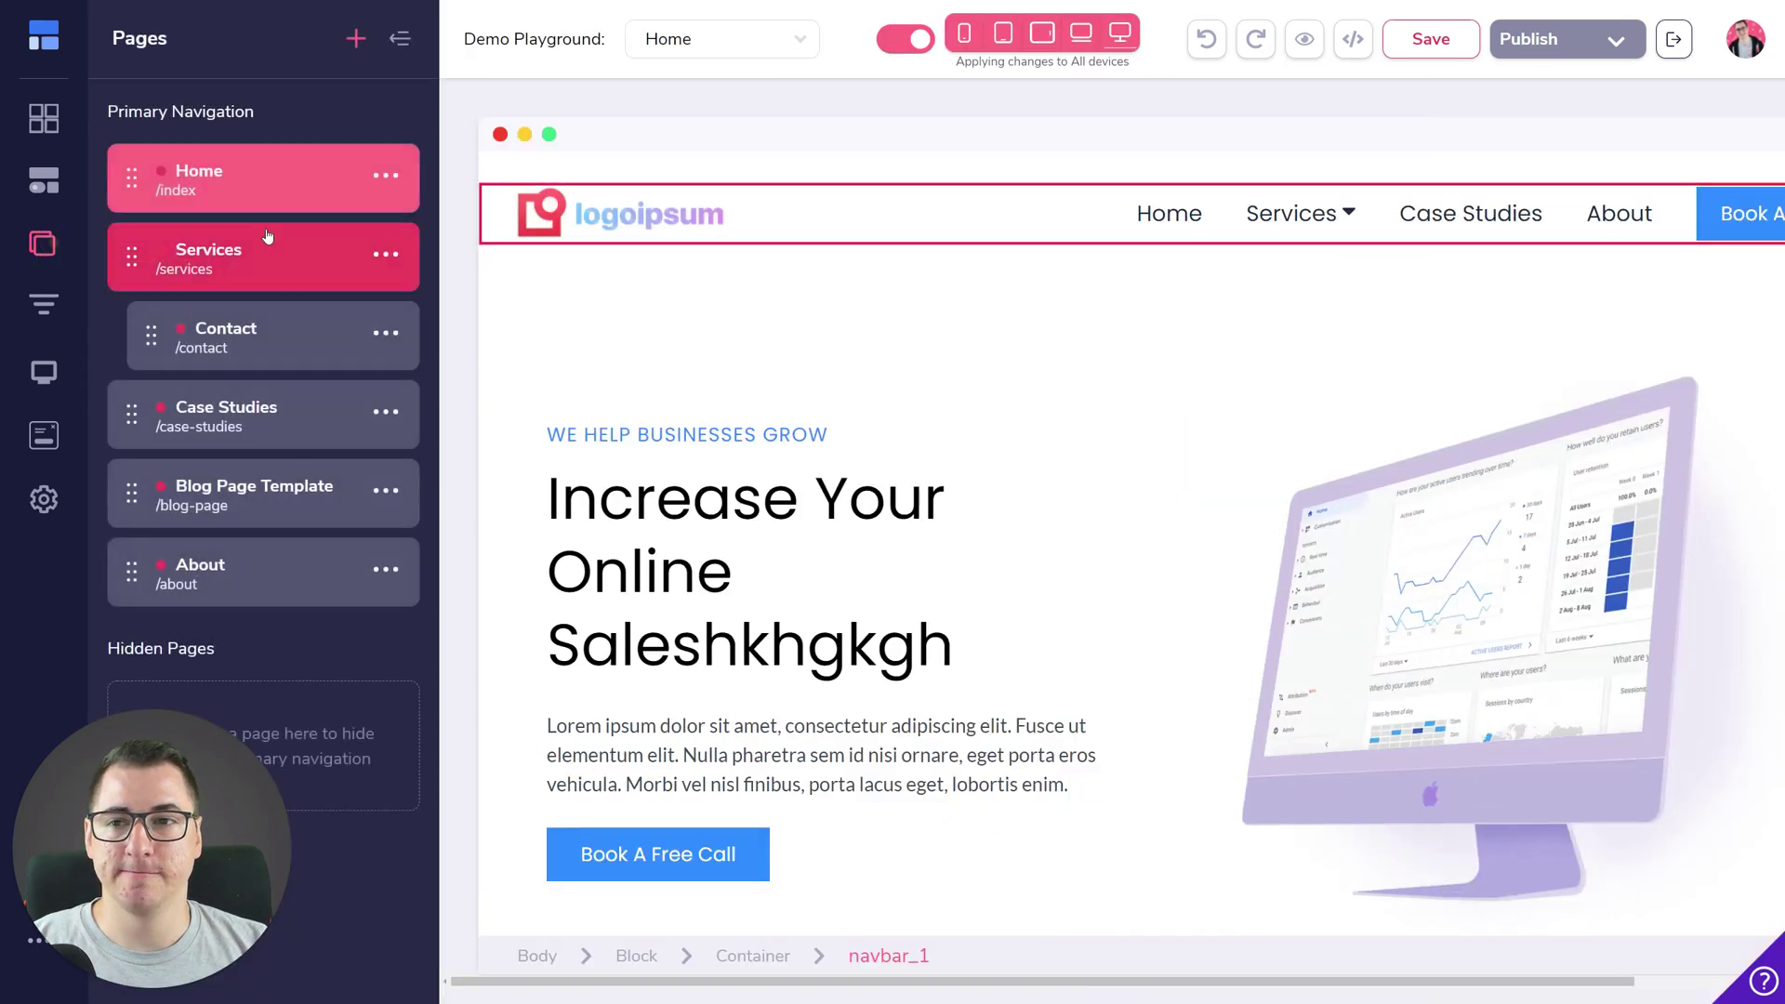
pyautogui.moveTo(165, 257)
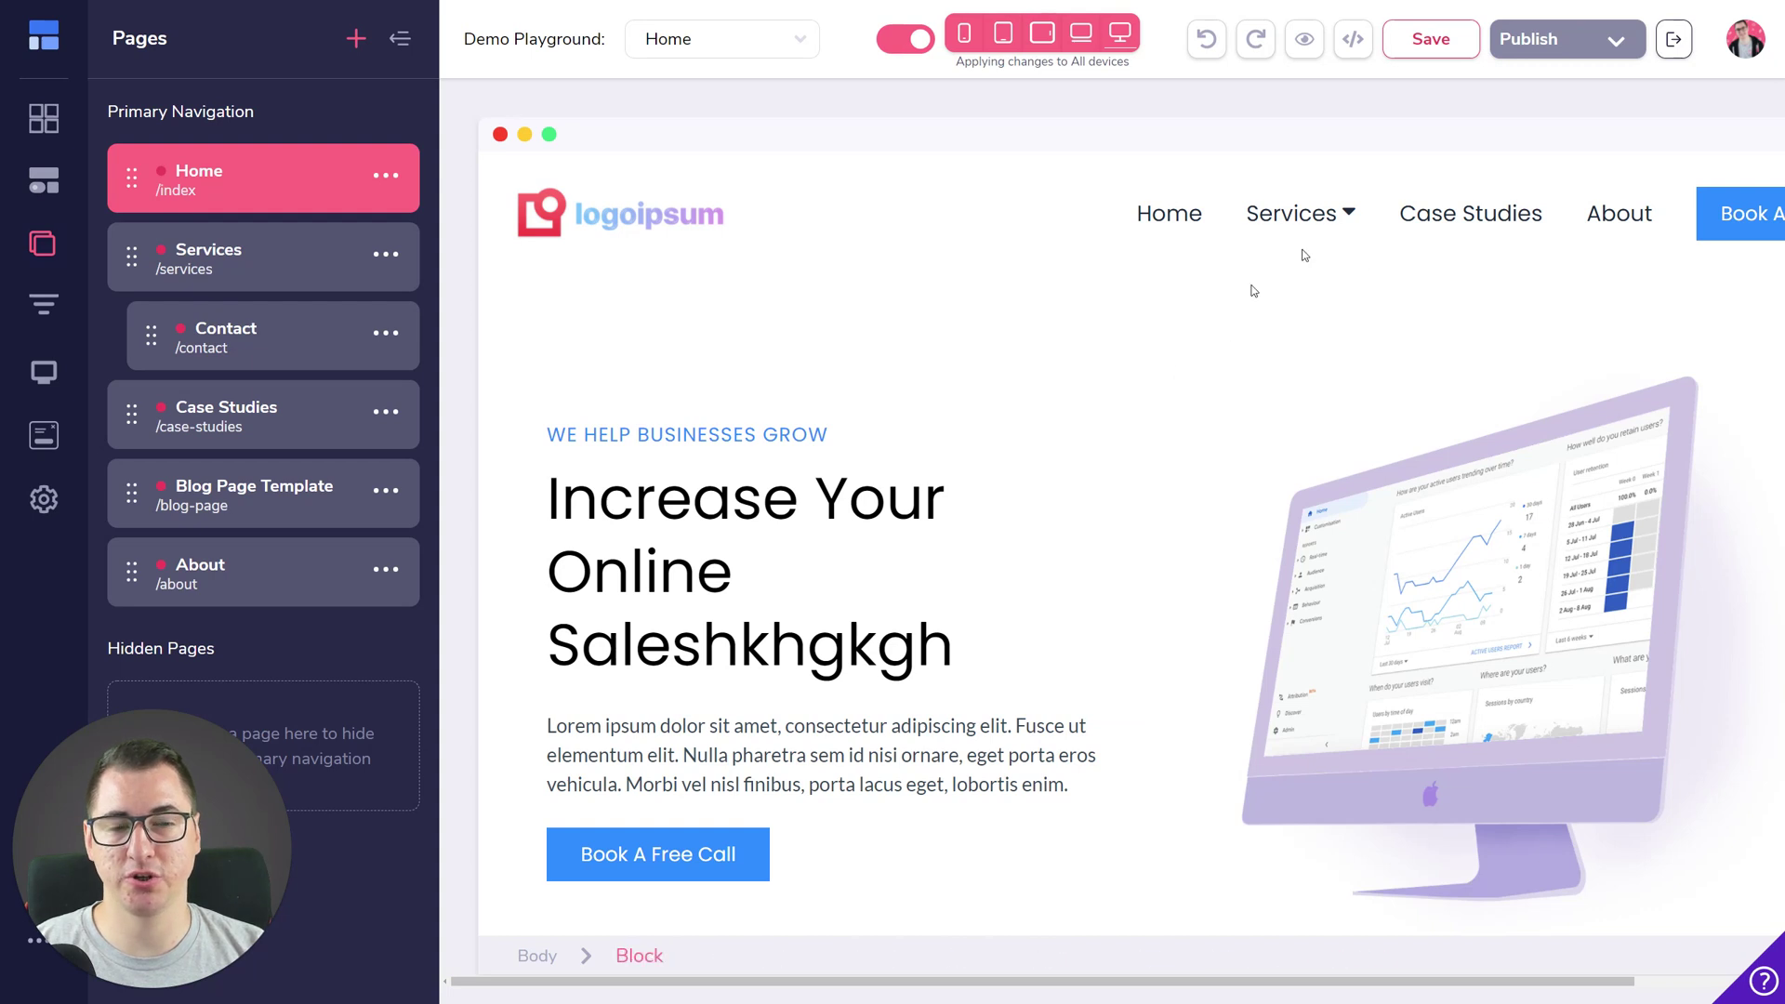
pyautogui.click(1634, 56)
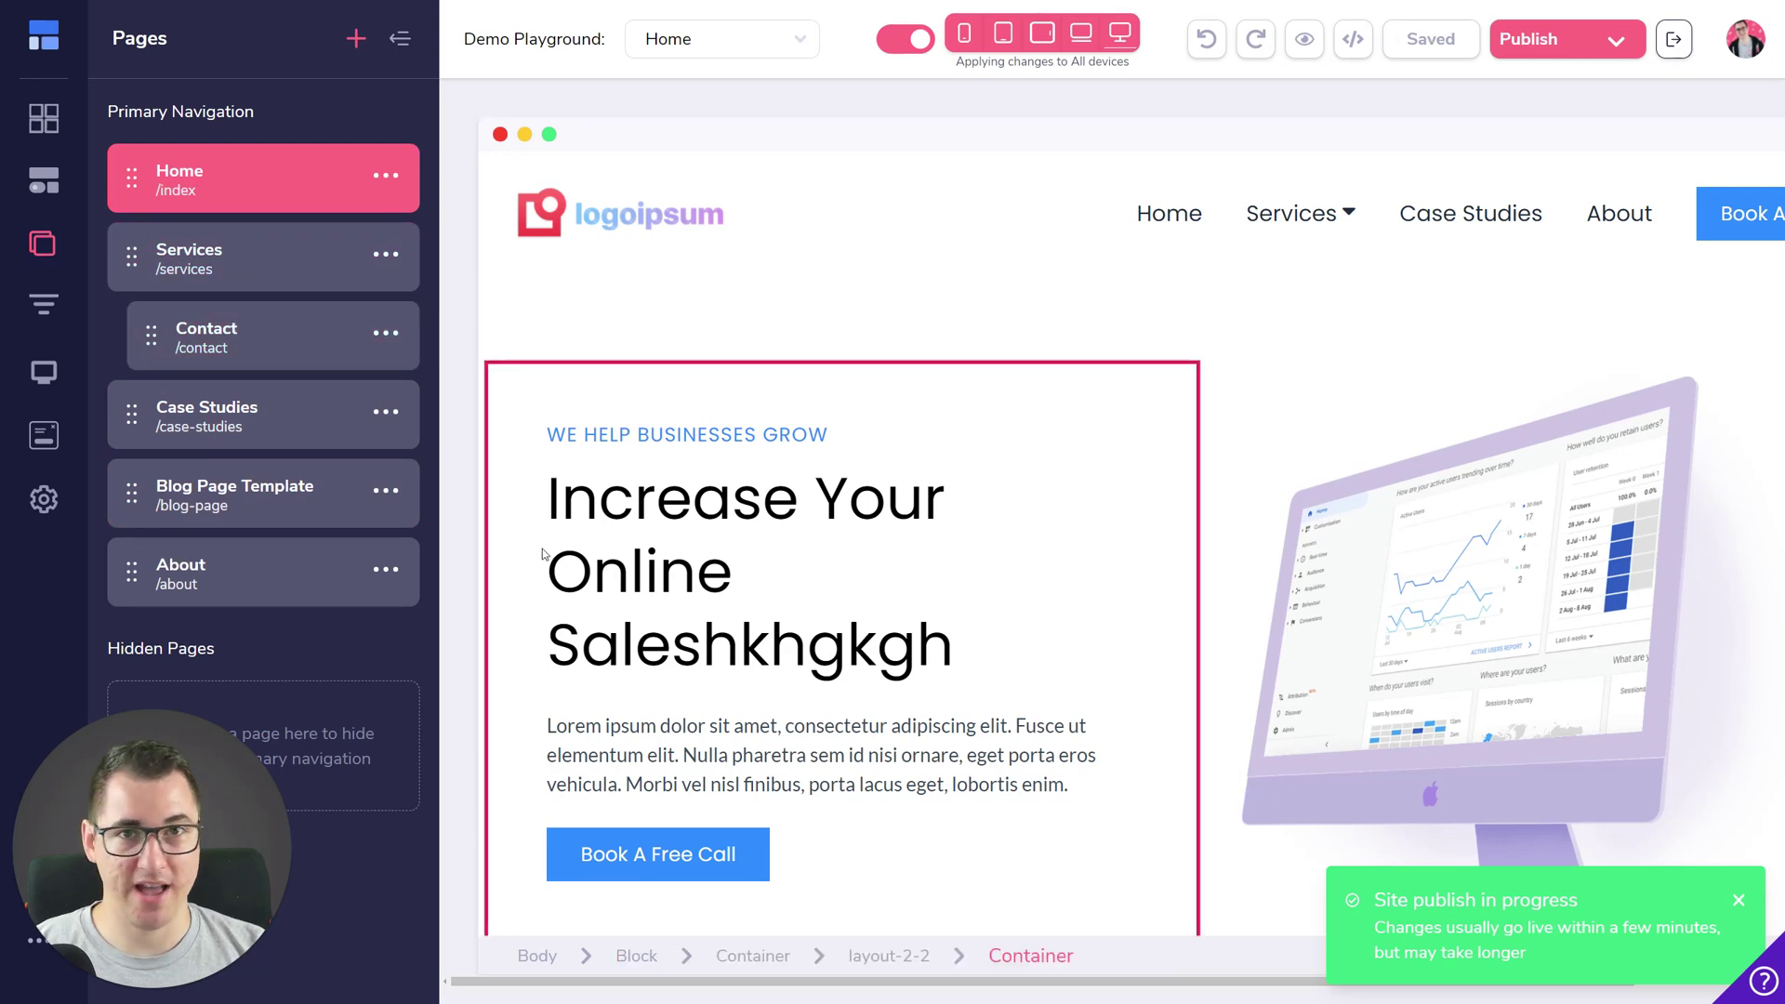
# Type 'hkhgkghuhdfoudhfh' into the Home hero heading and save the Home page
pyautogui.click(811, 578)
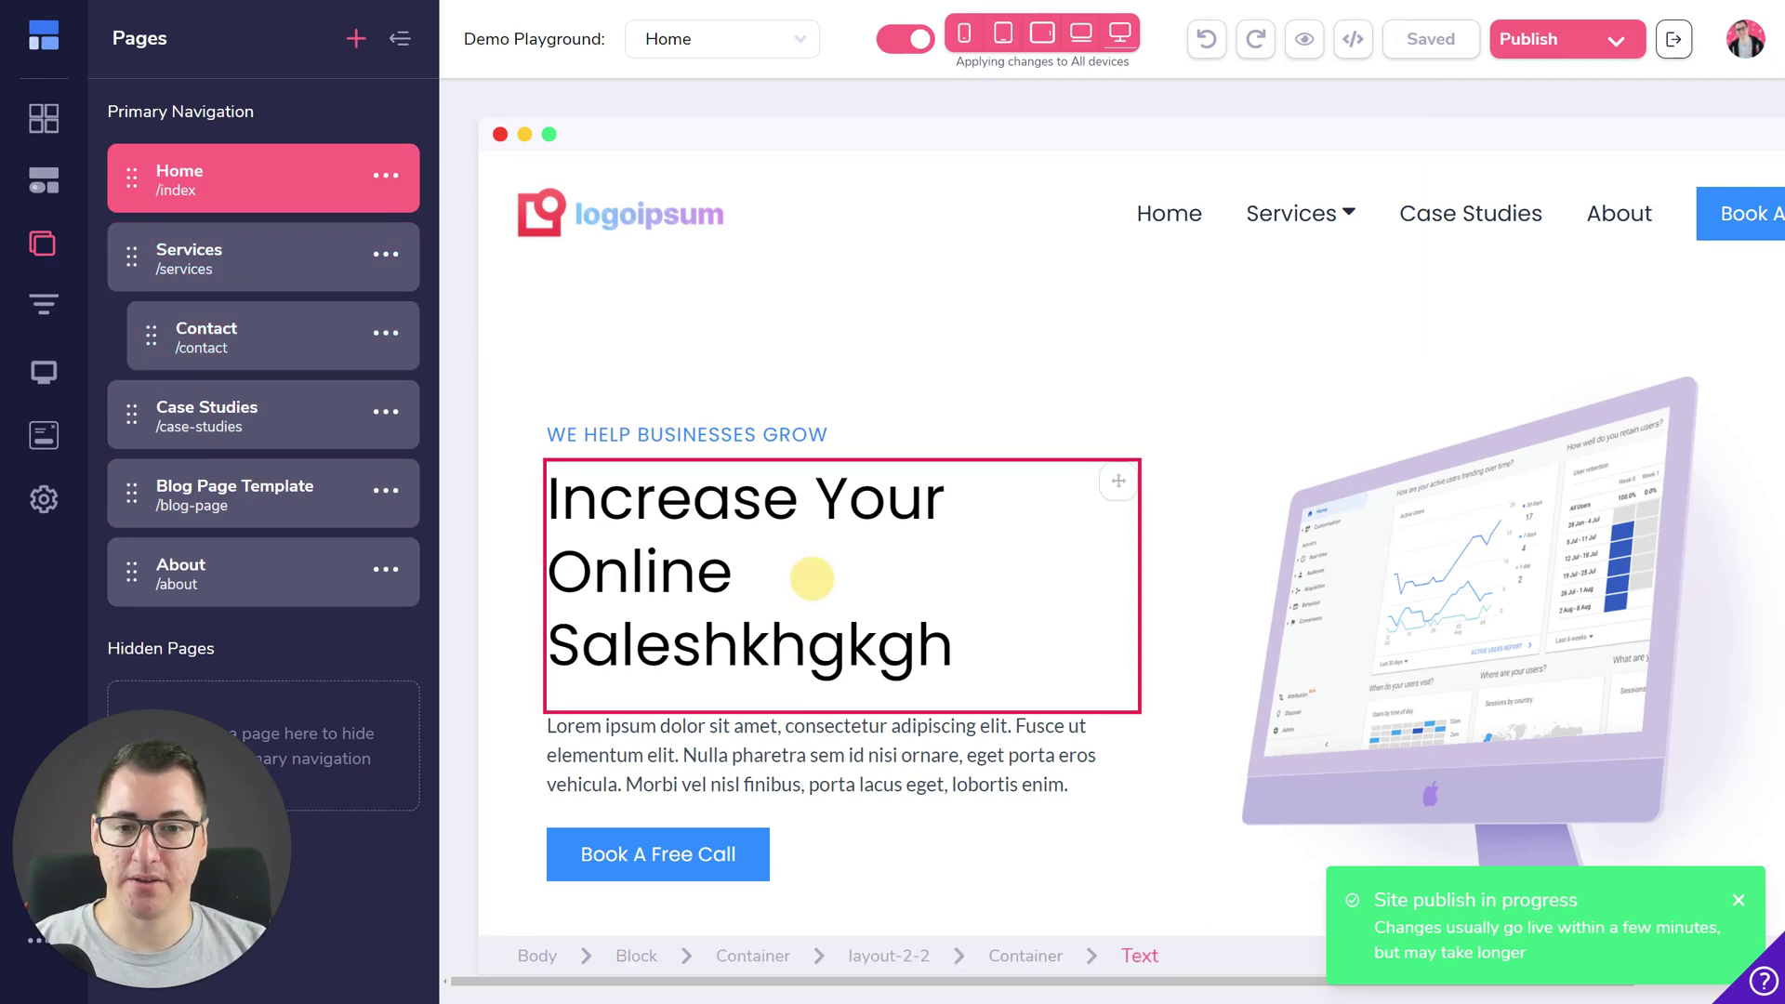
pyautogui.write('hkhgkghuhdfoudhfh')
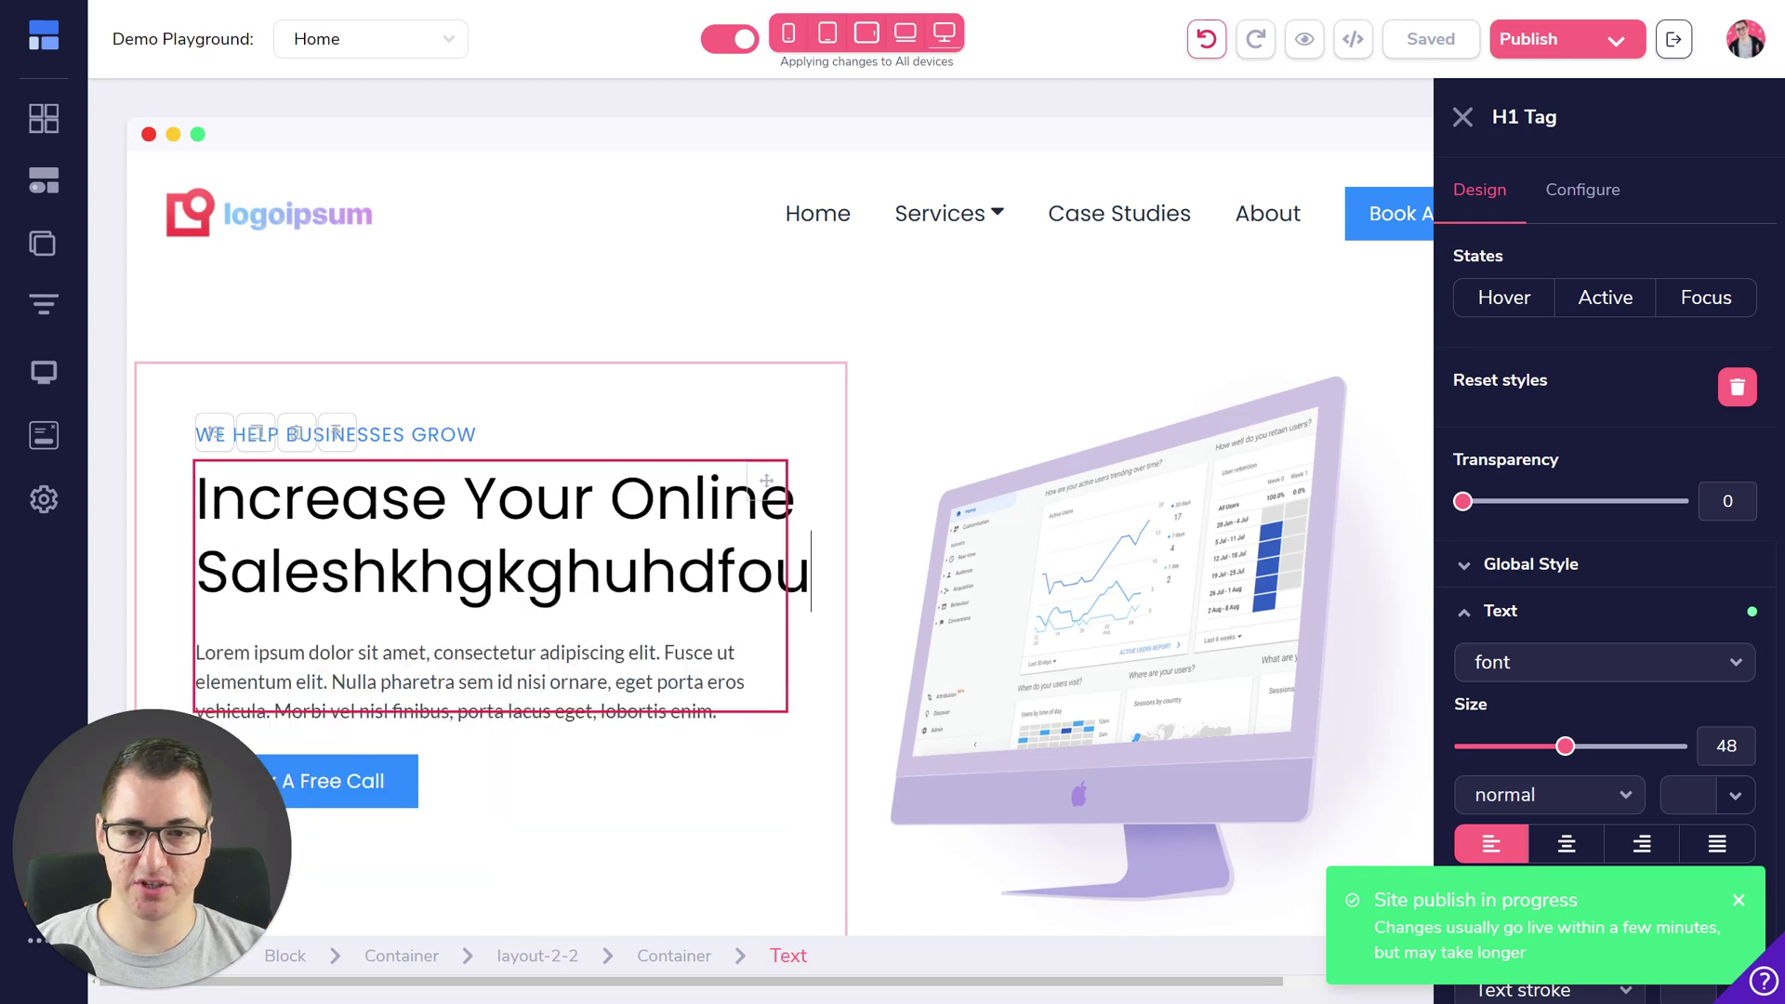
pyautogui.click(970, 362)
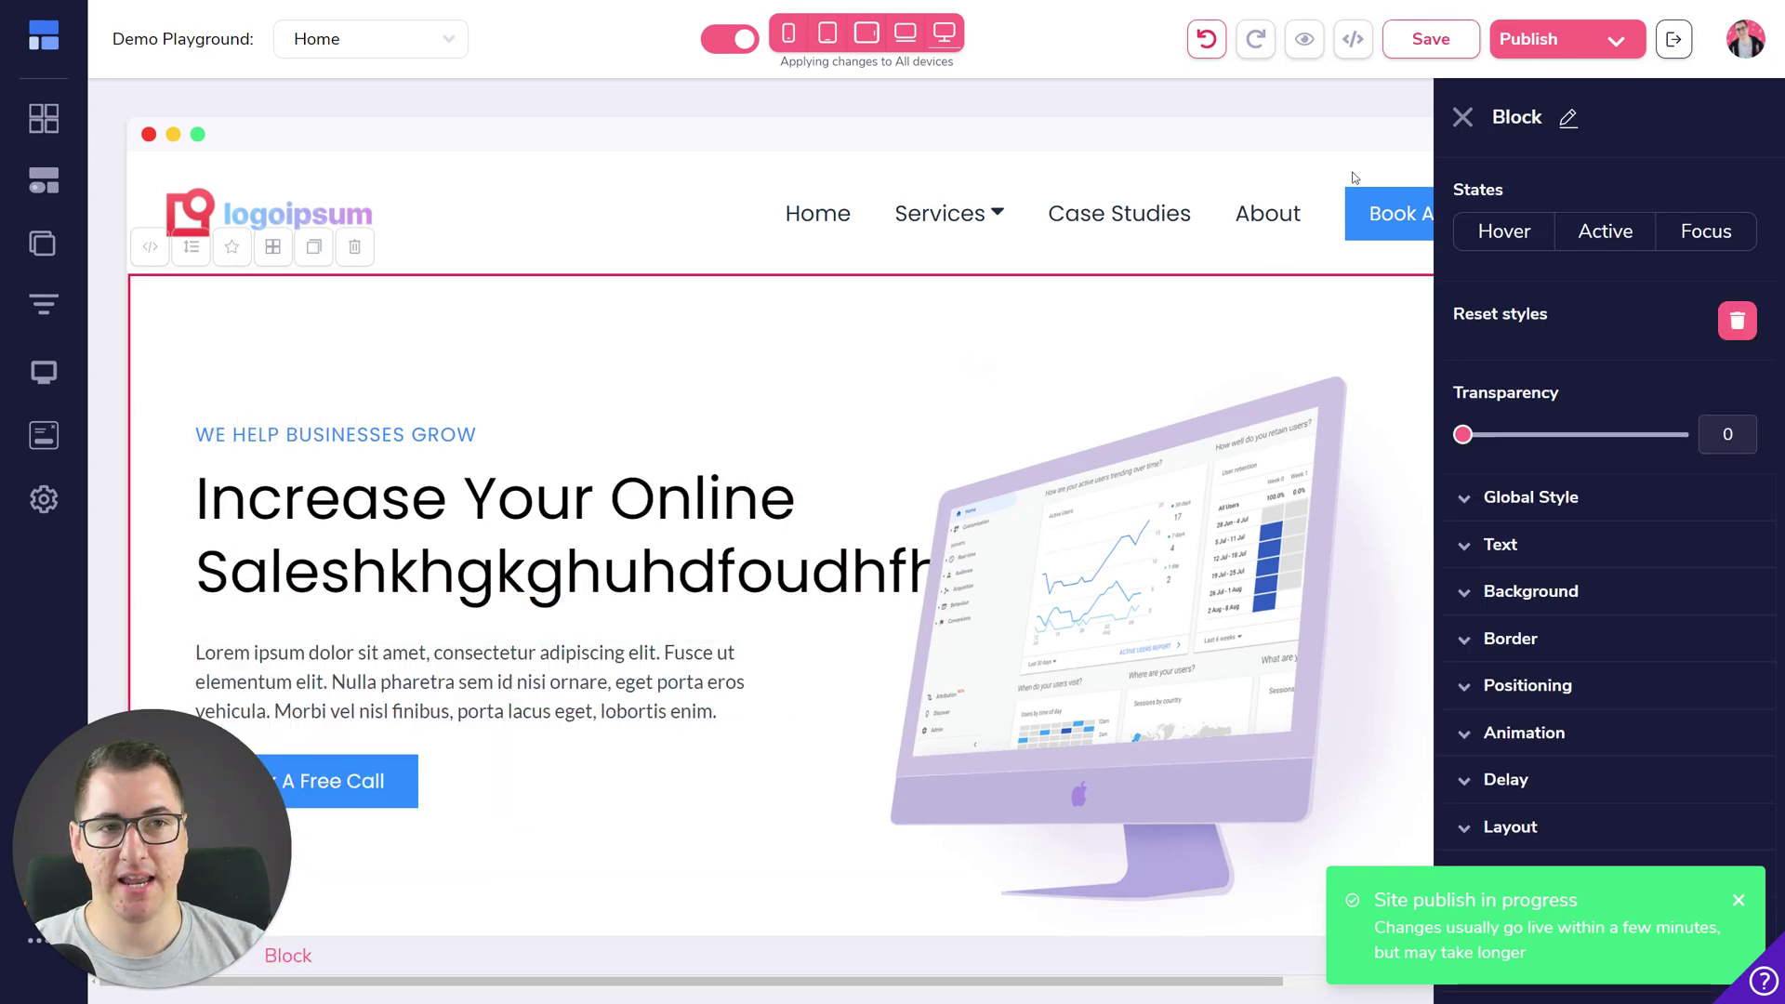
pyautogui.click(1420, 42)
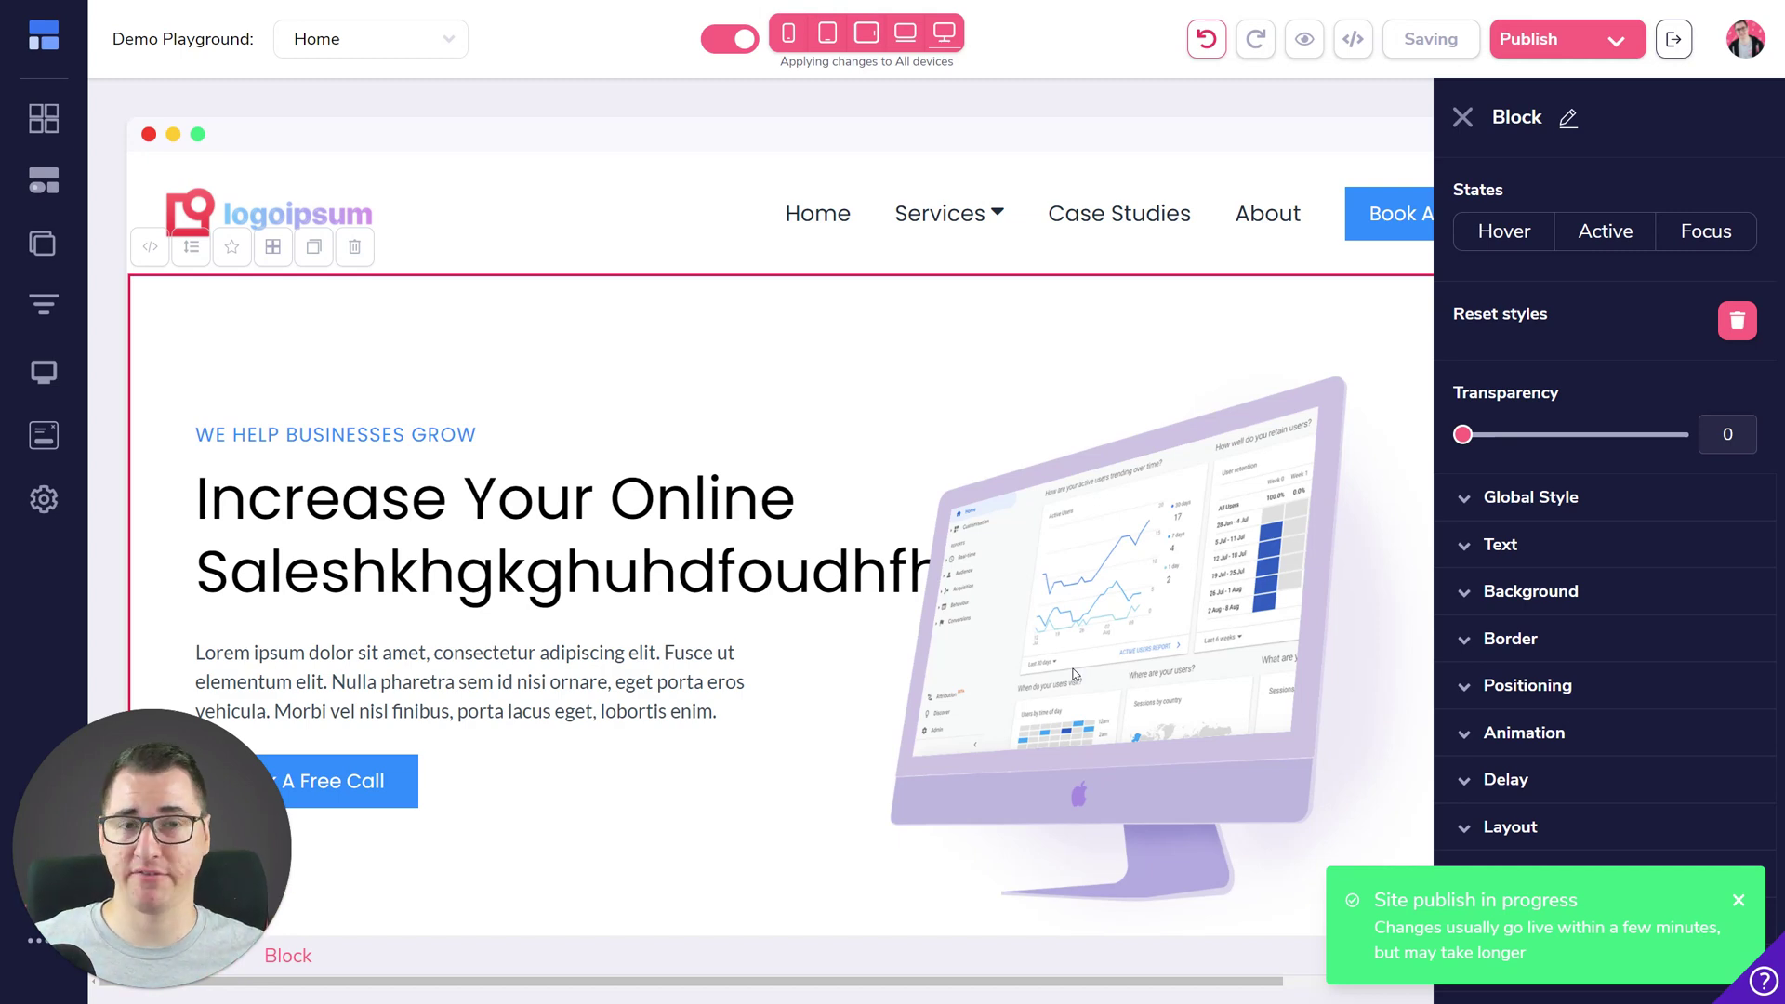
# Switch the editor to the Services page from the Pages list
pyautogui.click(52, 248)
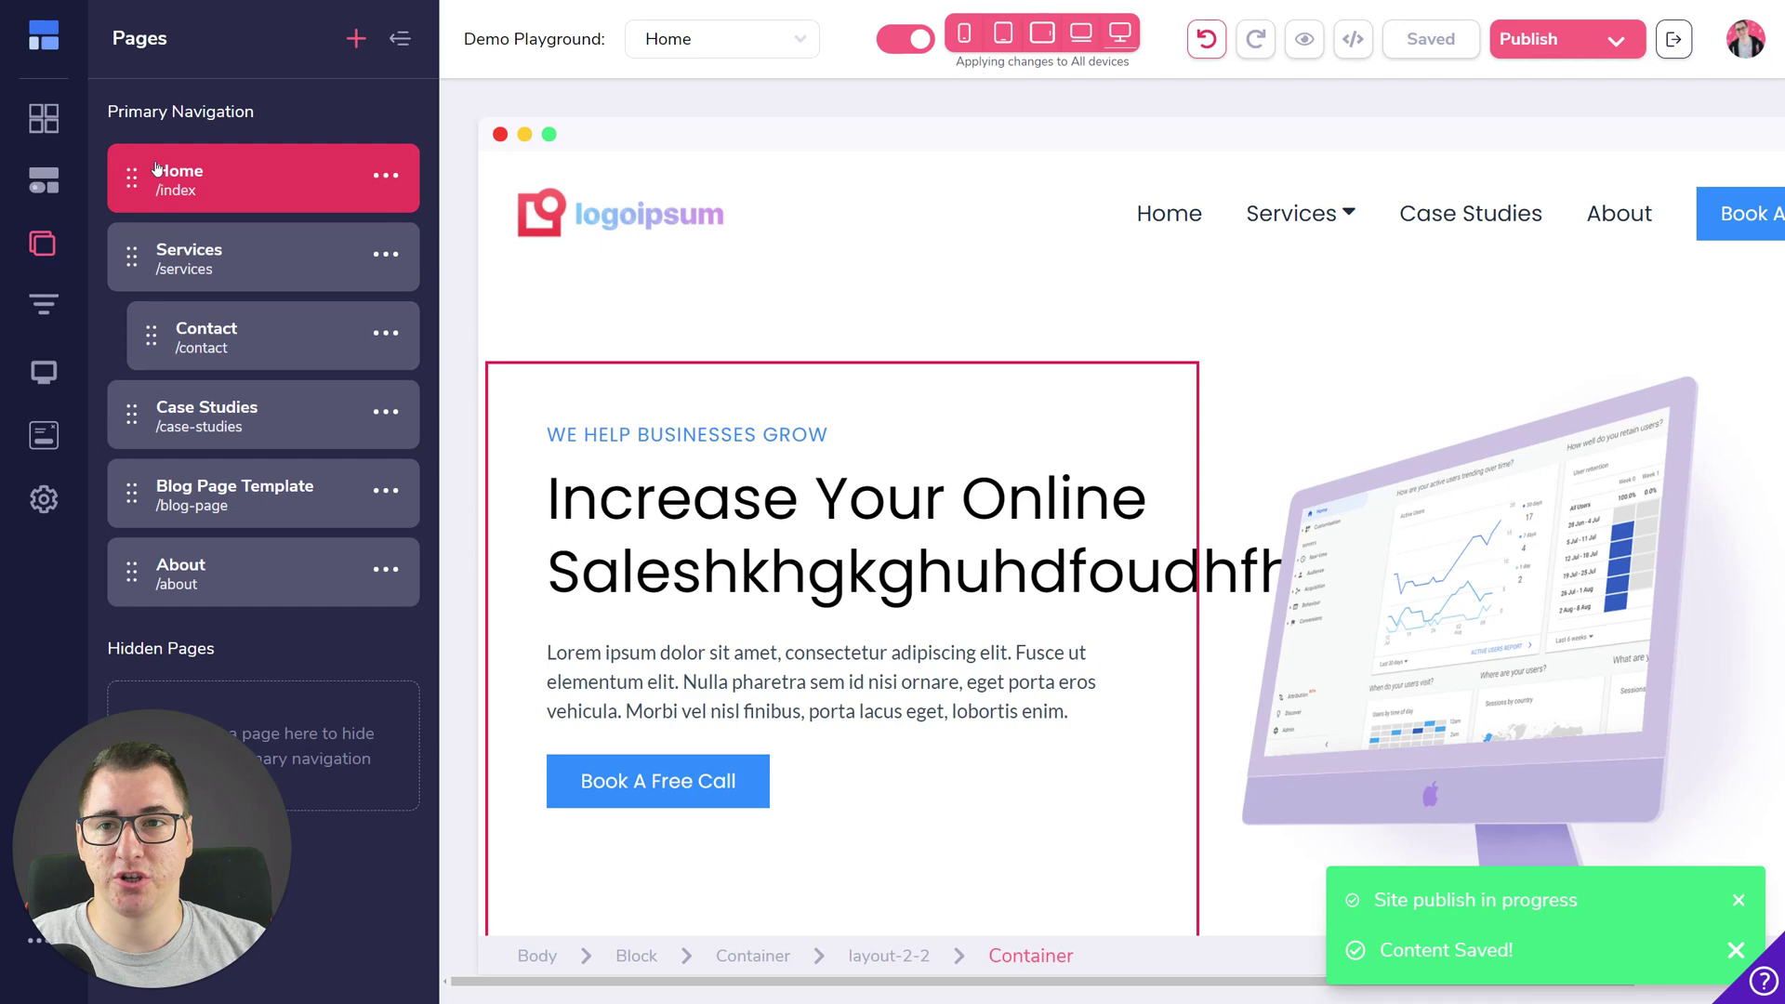
pyautogui.click(808, 440)
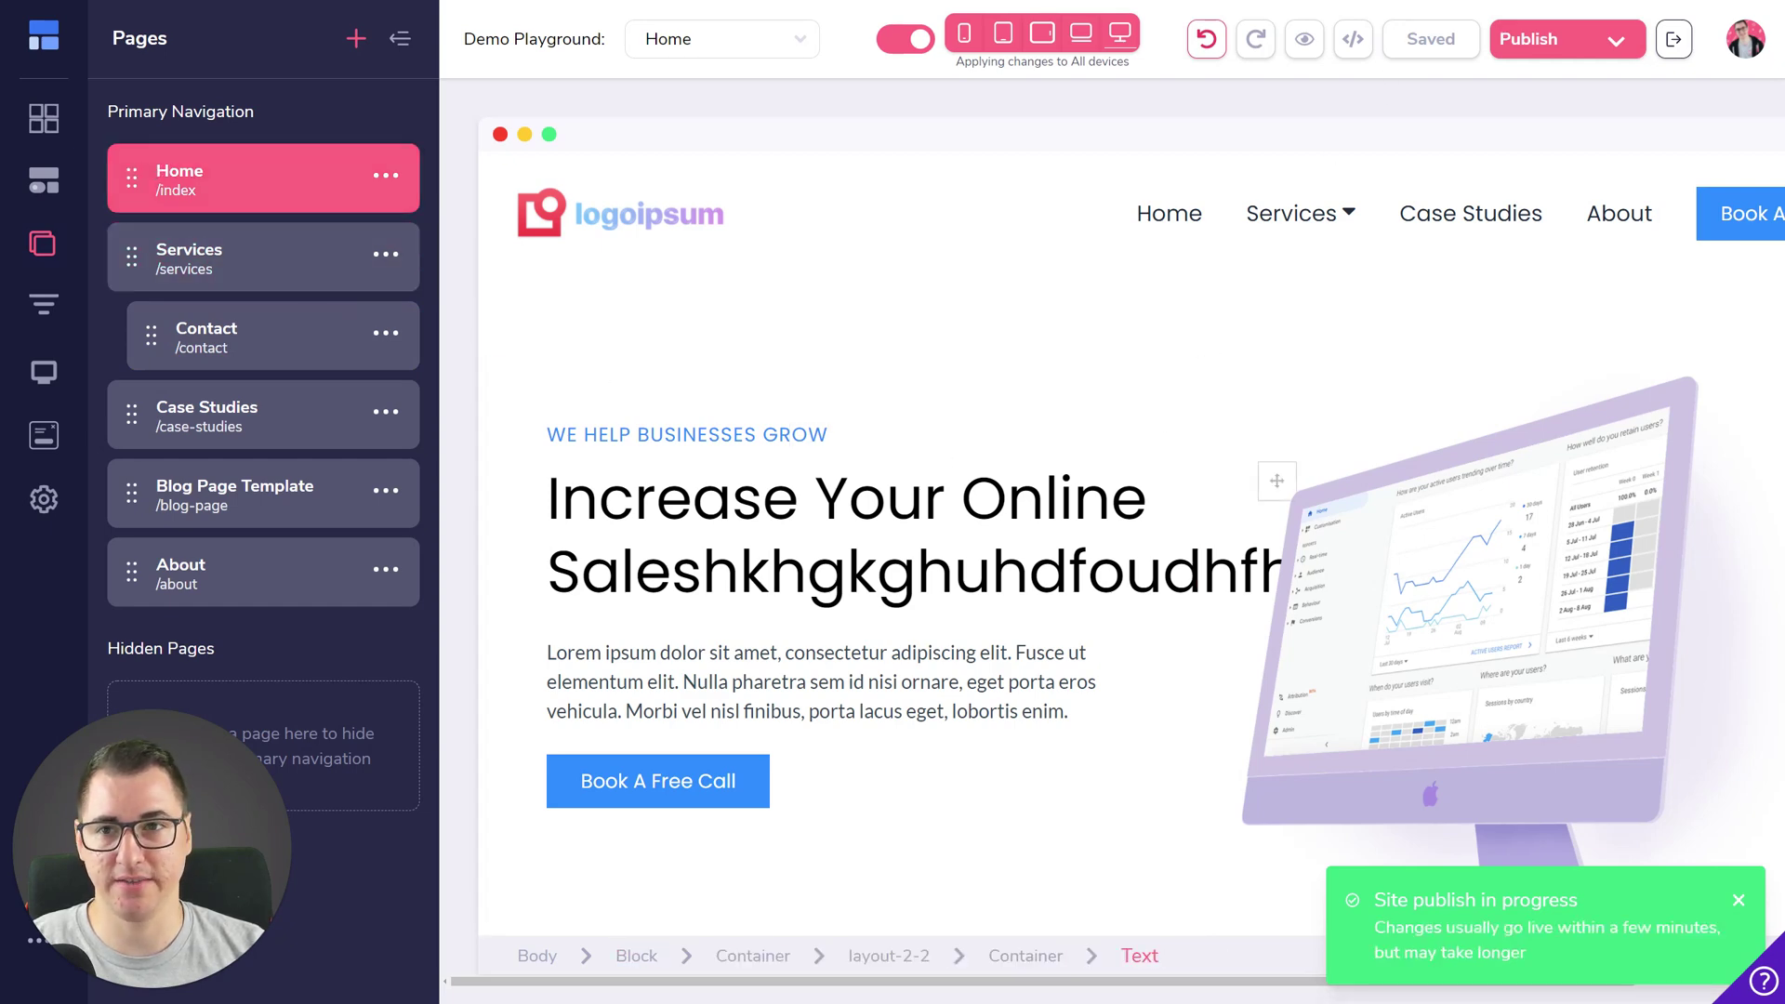
pyautogui.click(815, 666)
pyautogui.click(42, 244)
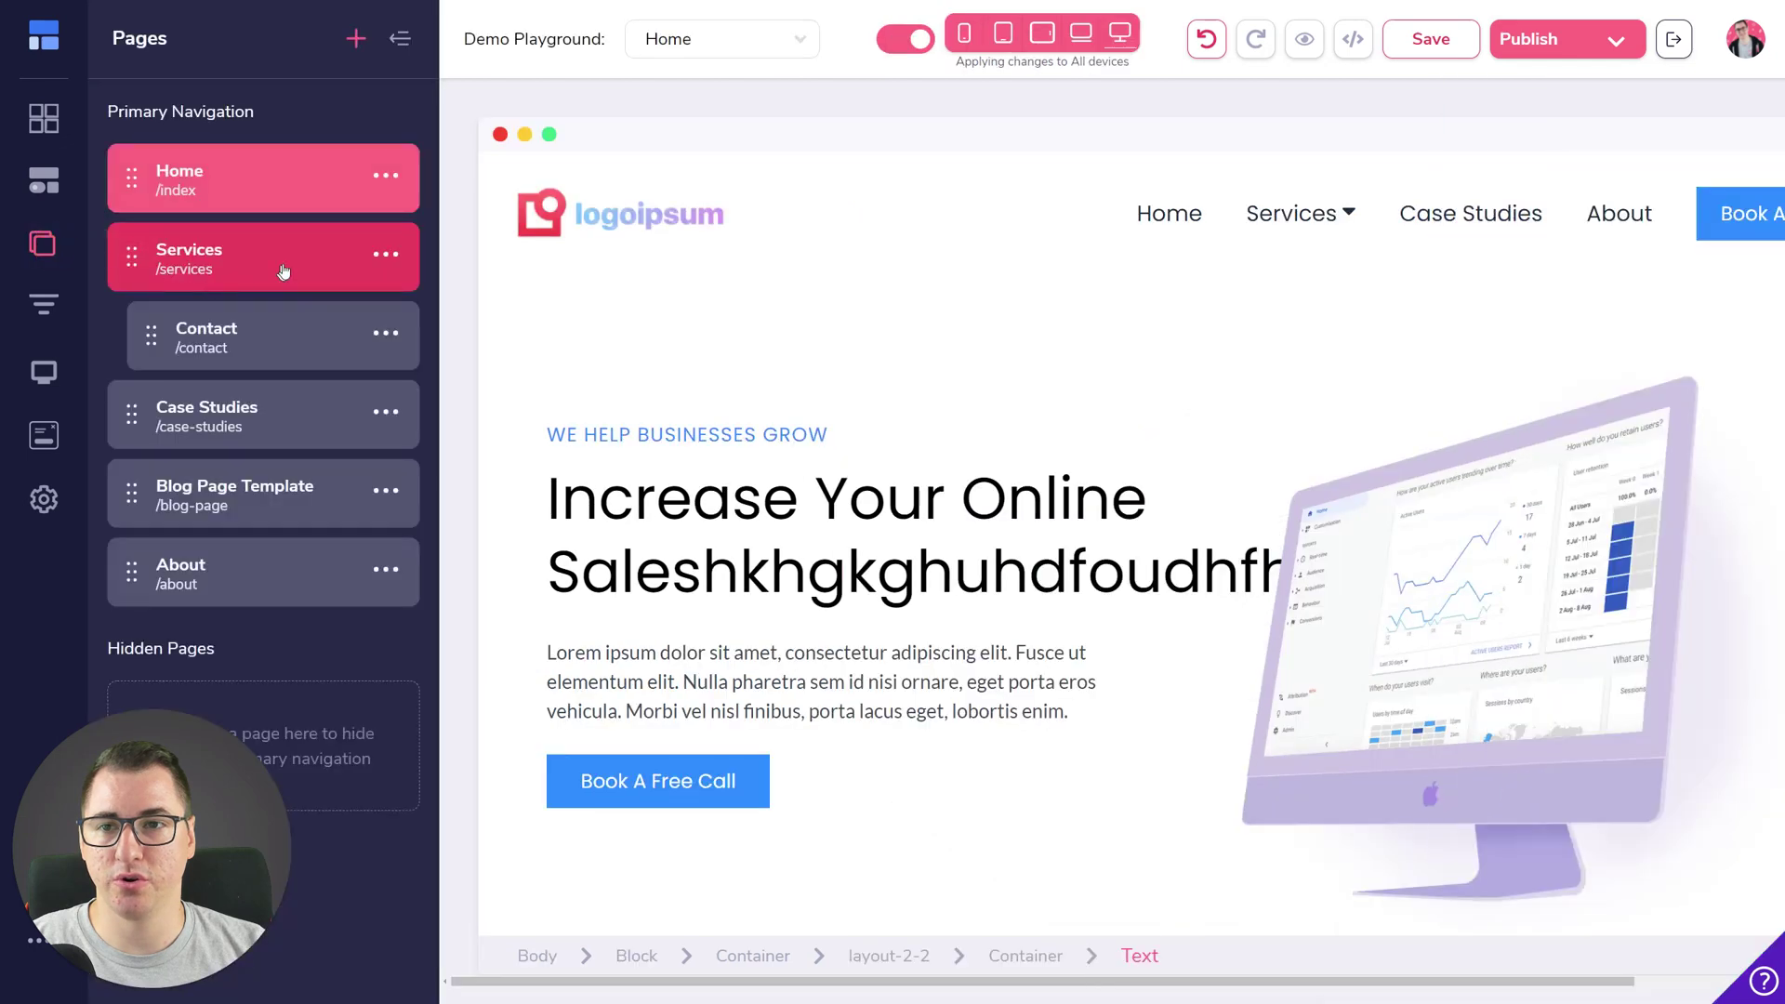
pyautogui.click(284, 272)
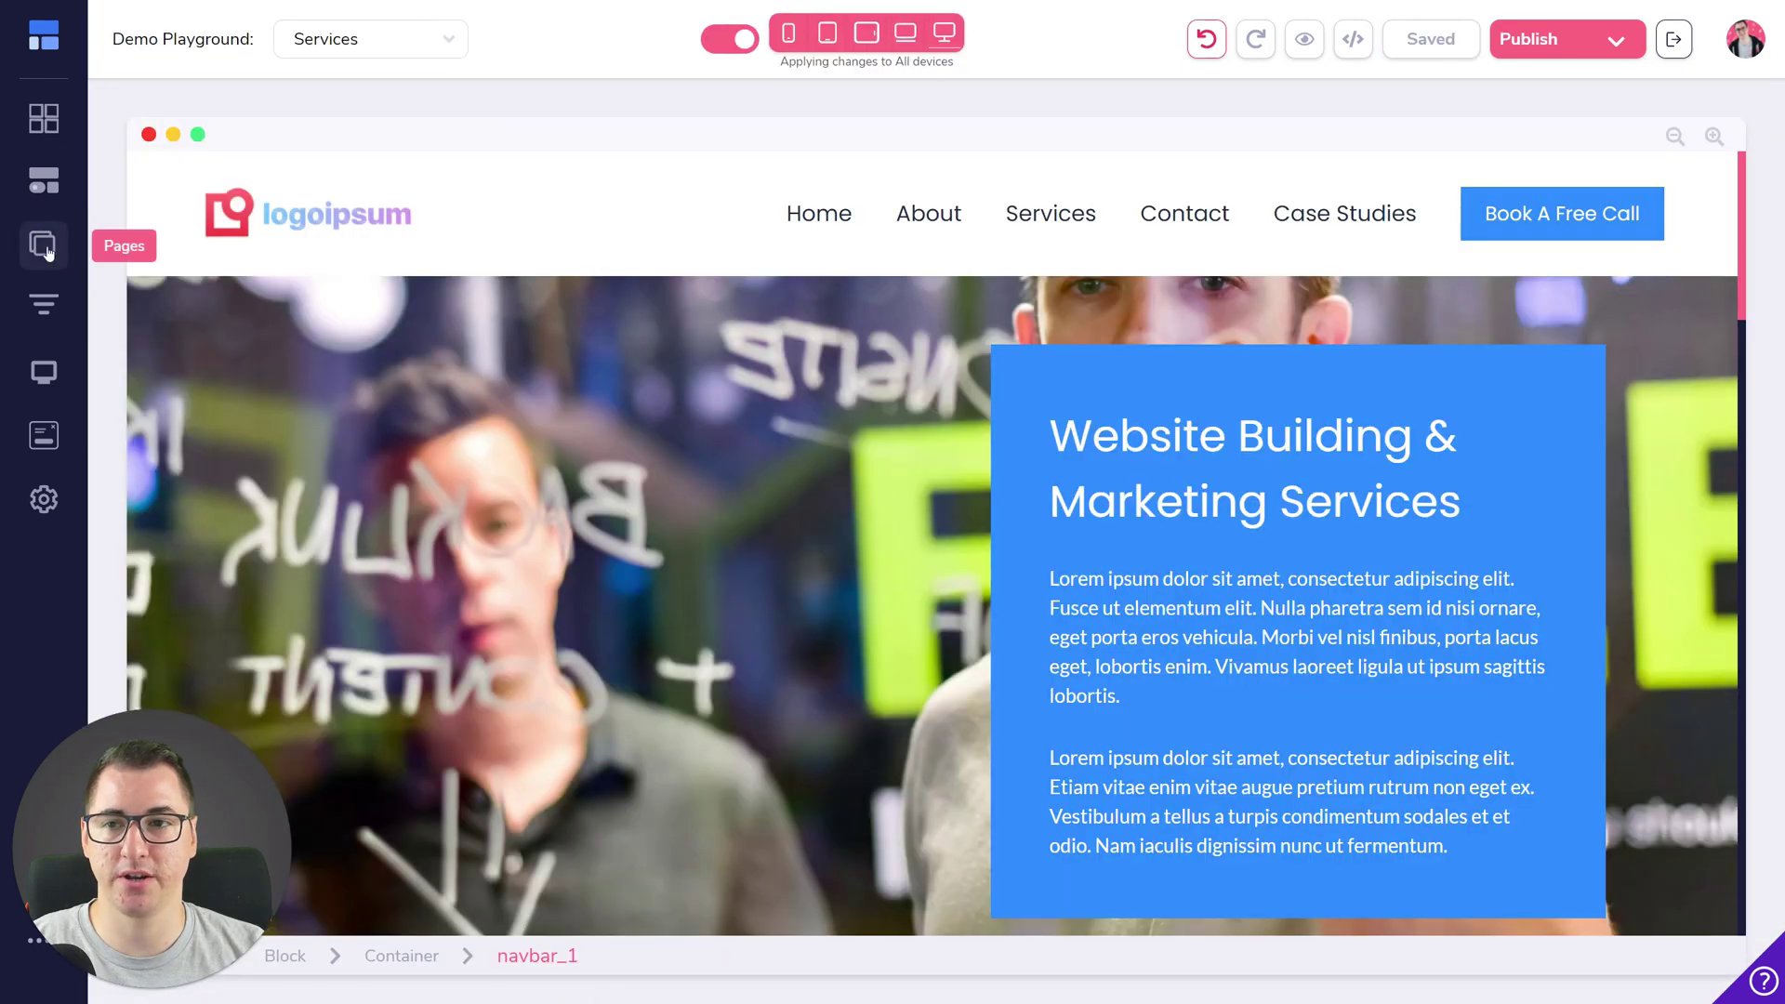
# Check Home's unpublished-changes dot in the Pages list, then select the Services heading
pyautogui.click(44, 245)
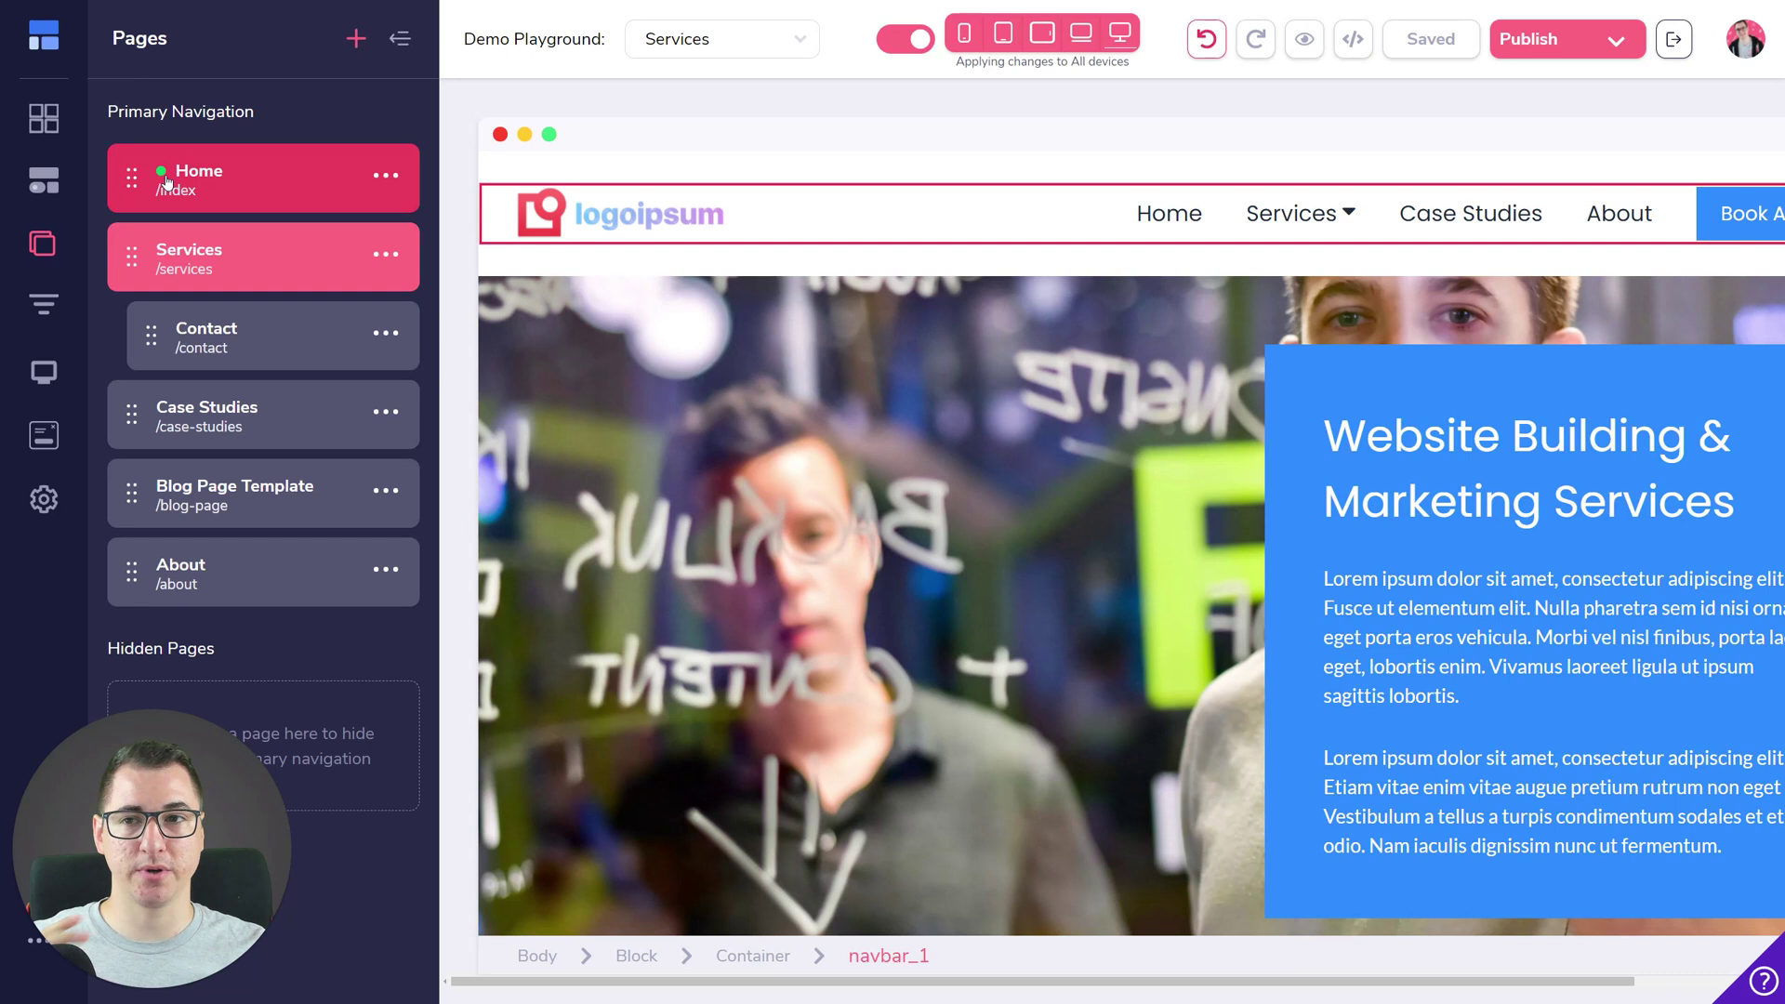
pyautogui.moveTo(162, 177)
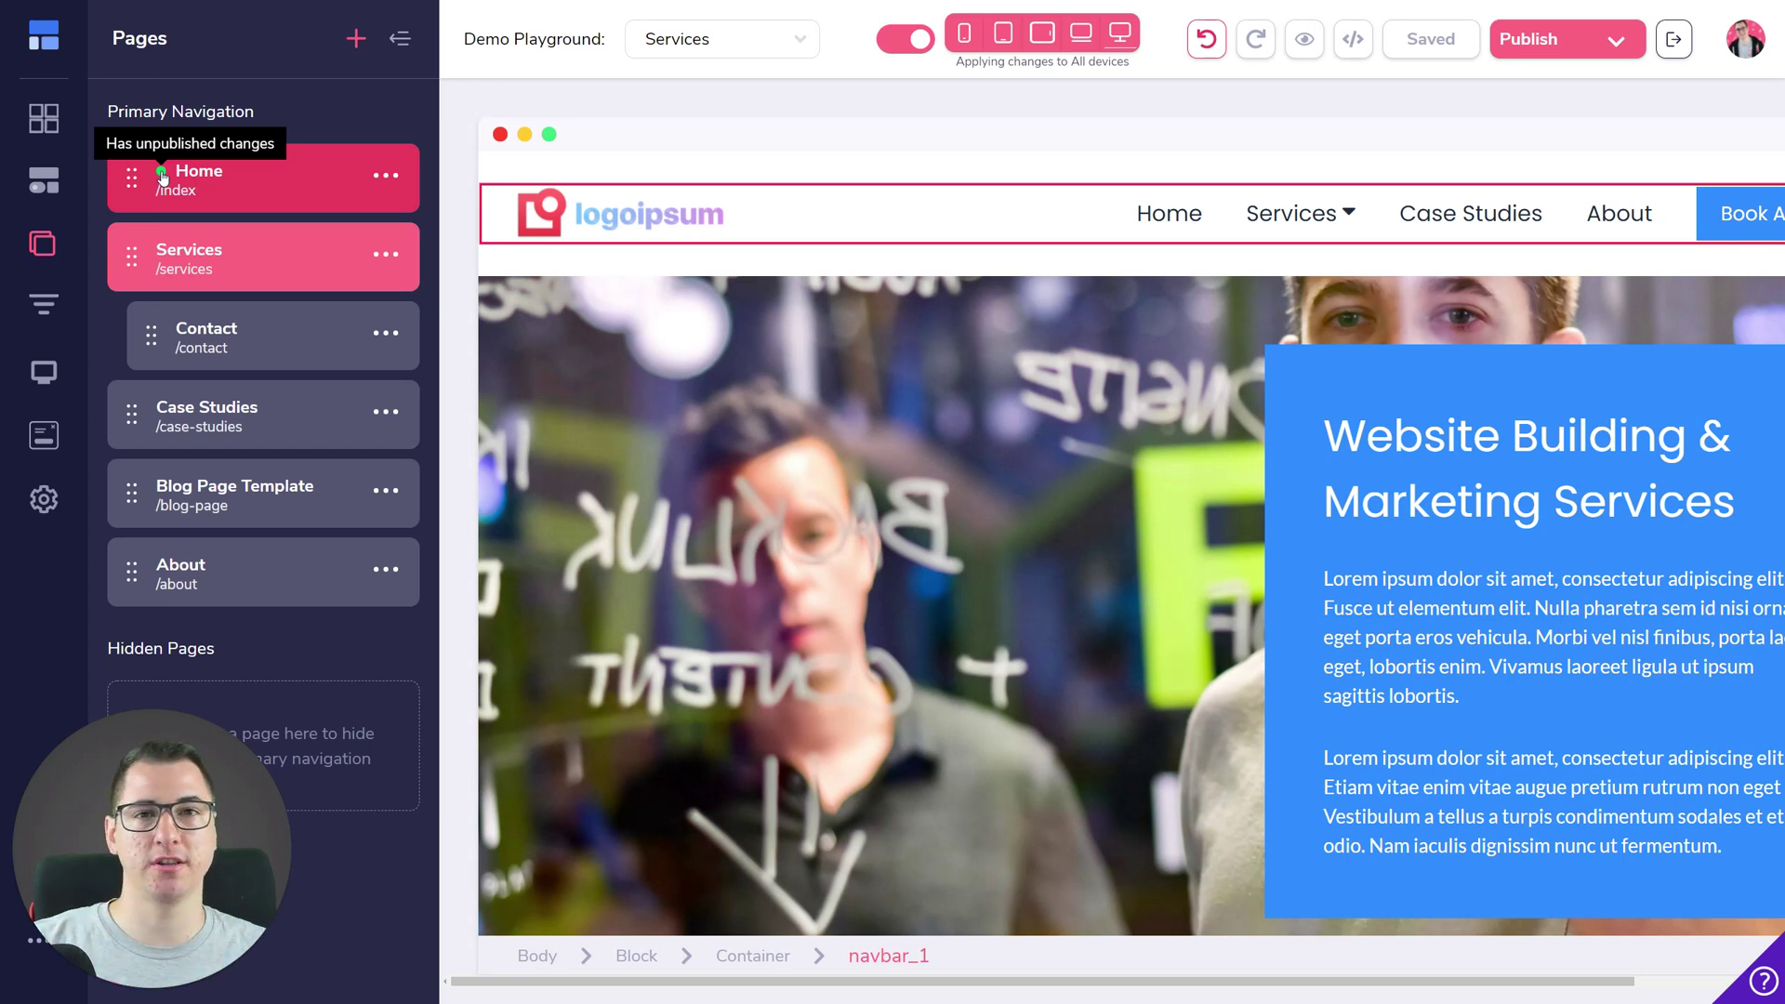
pyautogui.click(1525, 469)
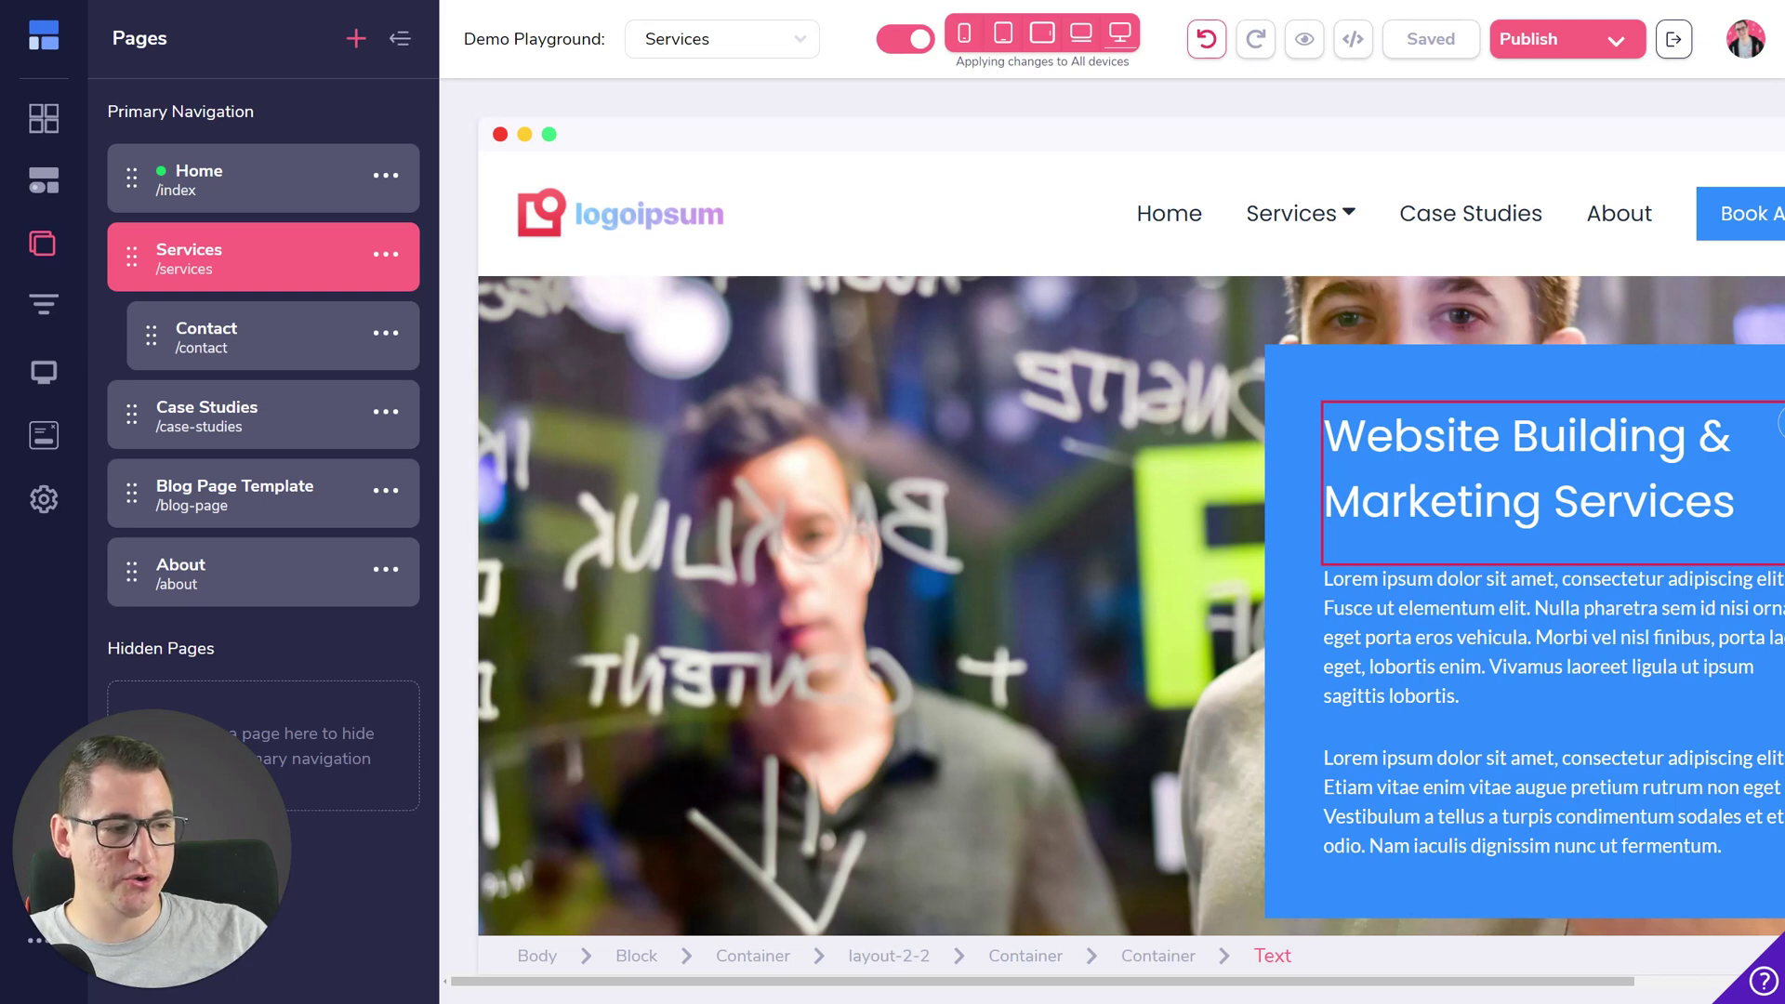
# Return to the Home page and drag a Media Video Player below the navigation
pyautogui.click(140, 190)
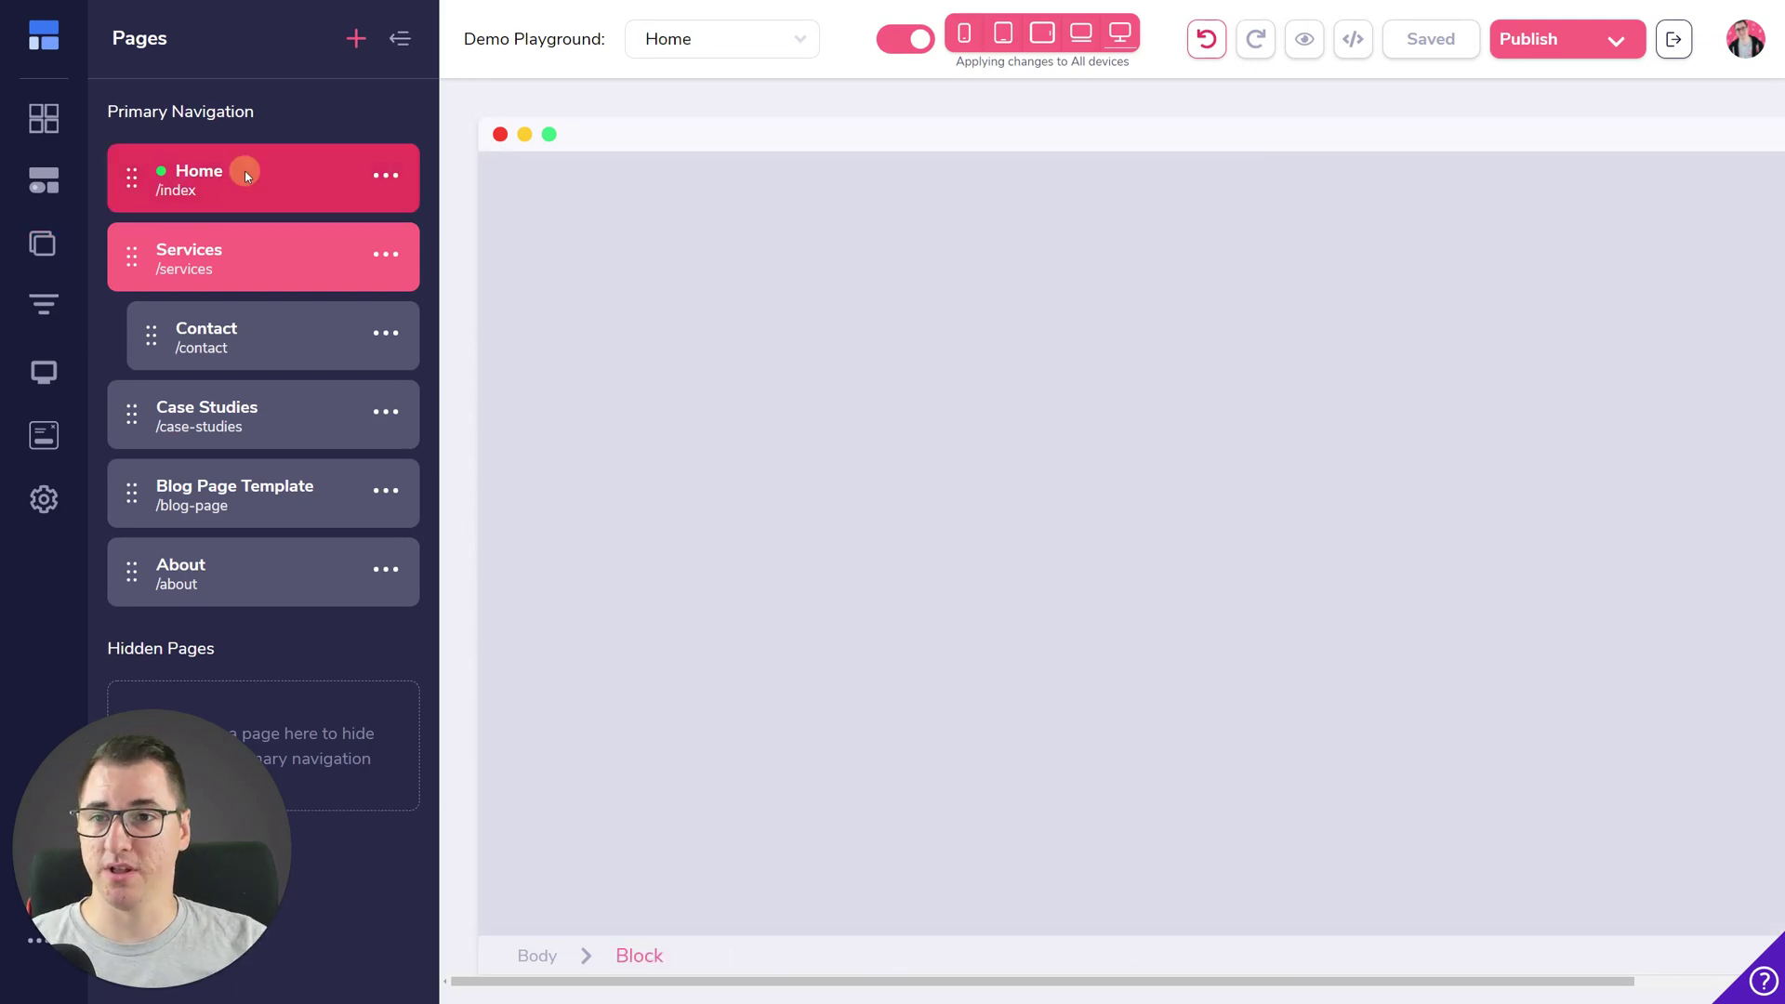
pyautogui.click(44, 303)
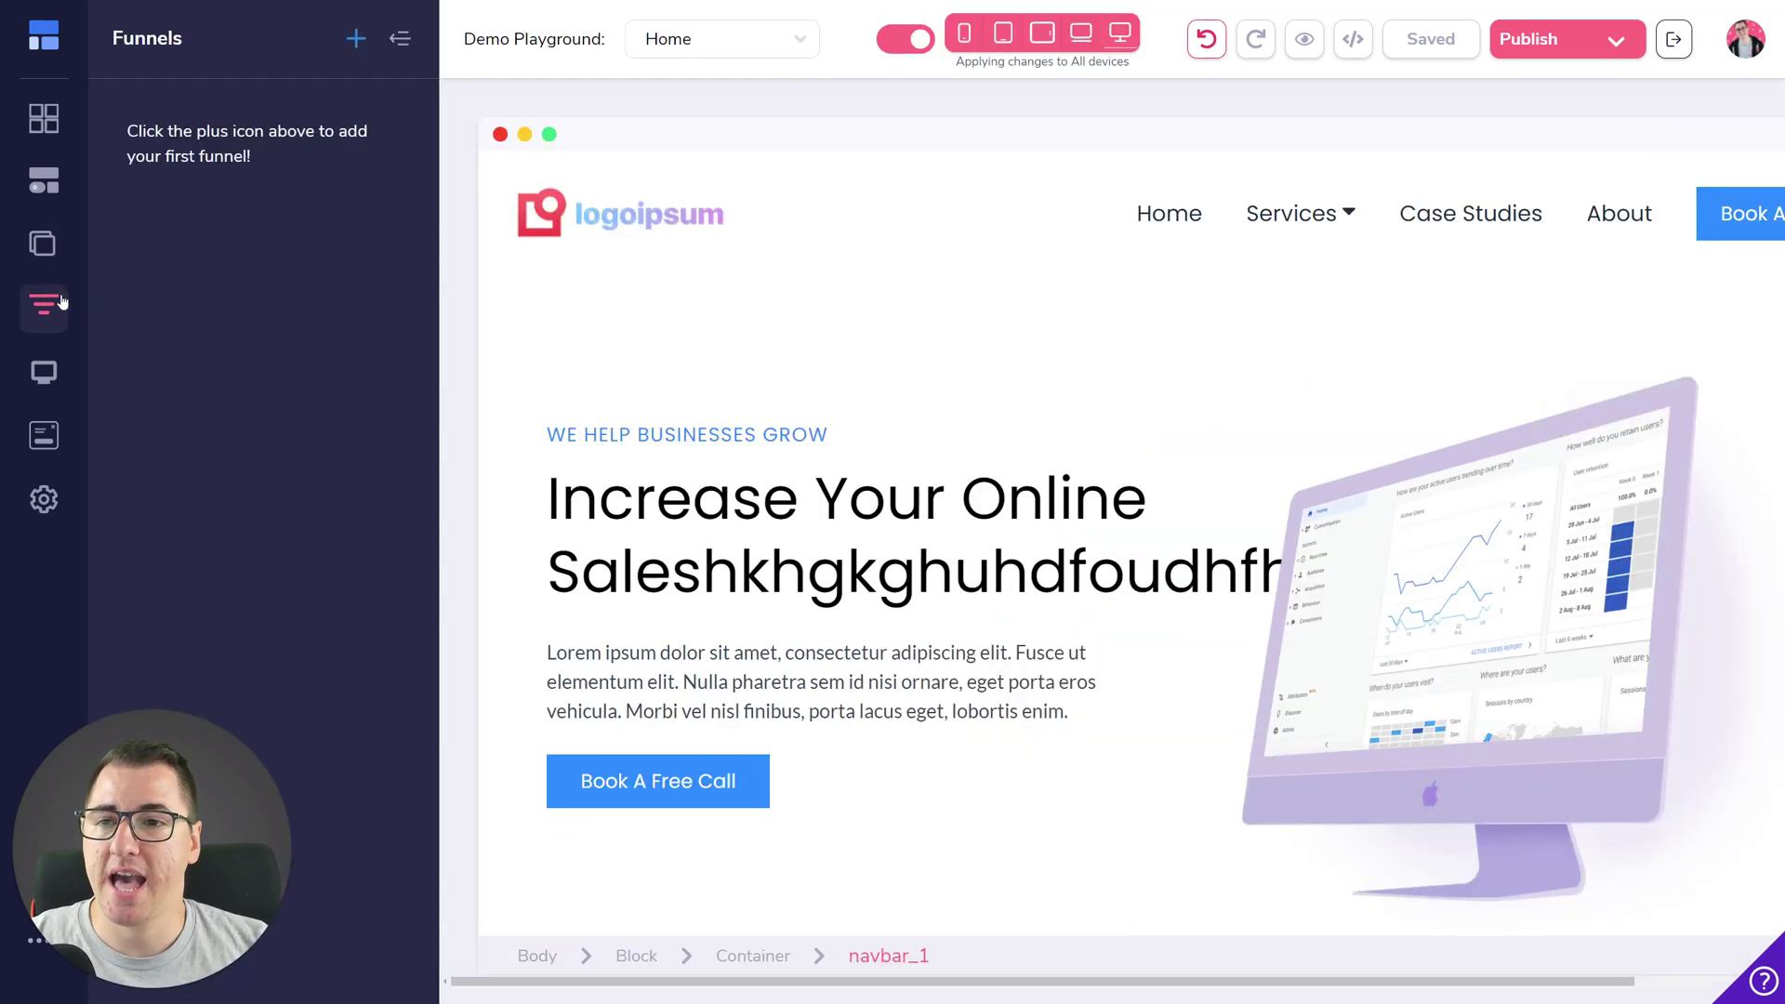
pyautogui.click(65, 188)
pyautogui.scroll(-10, 328, 420)
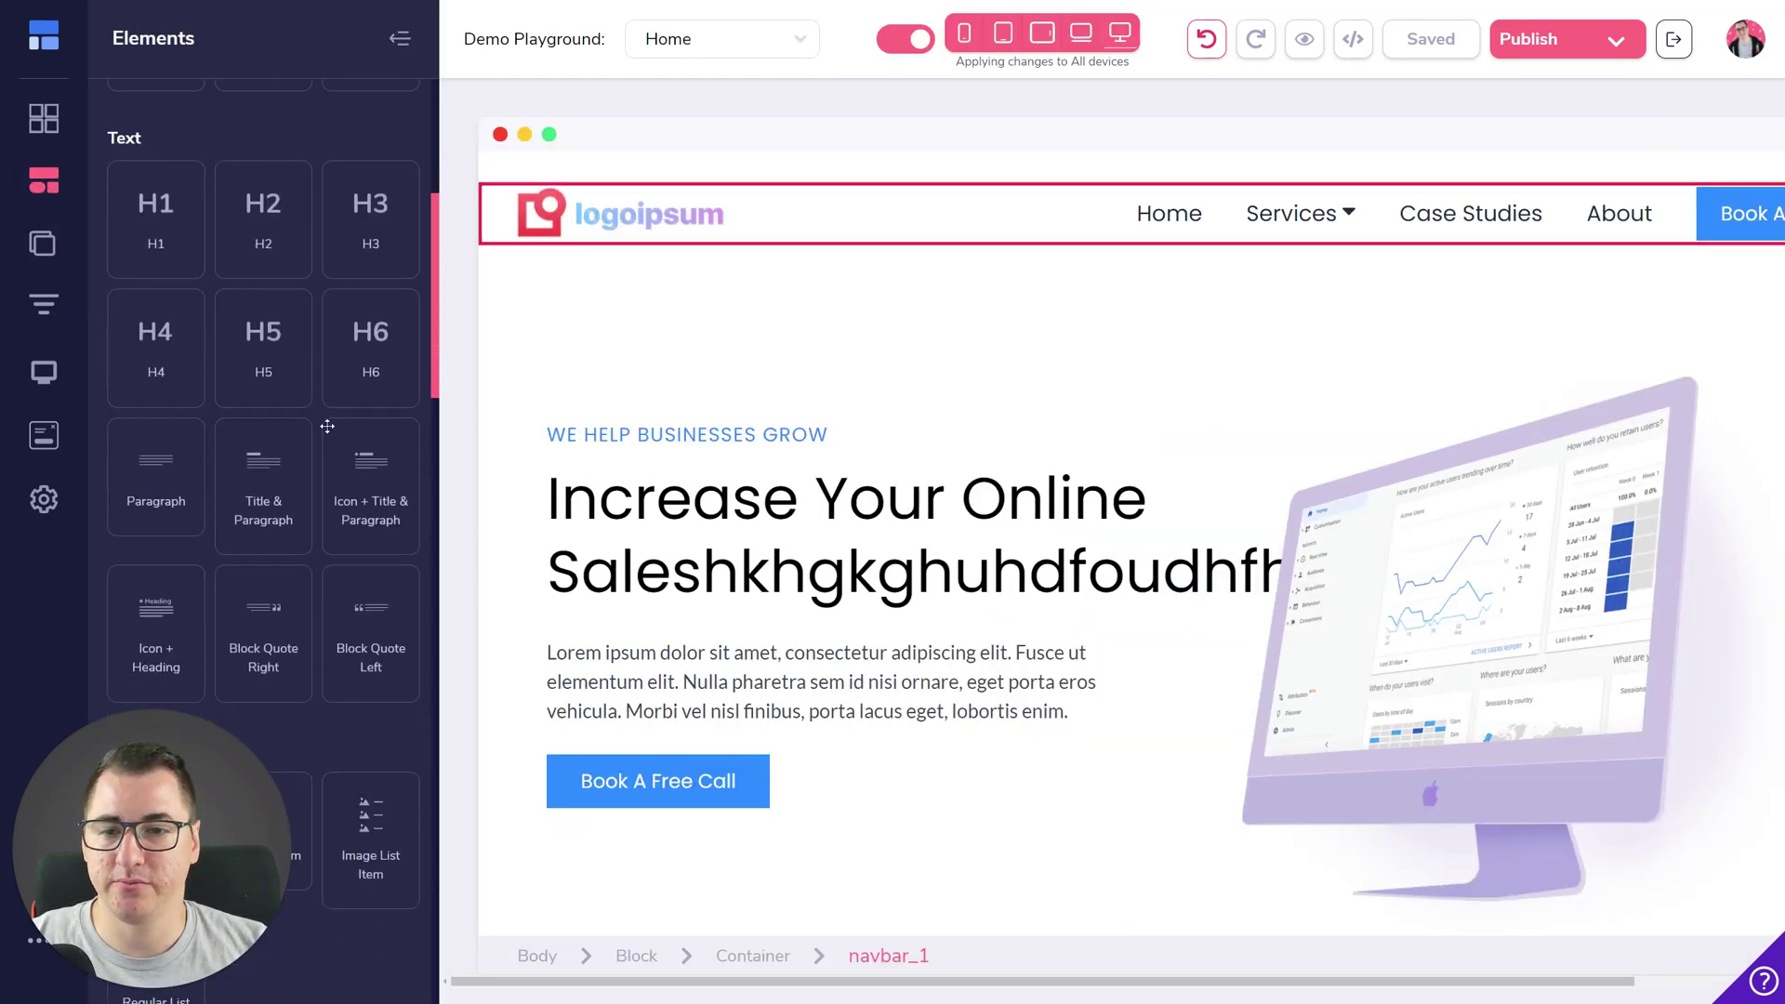
pyautogui.scroll(-8, 328, 421)
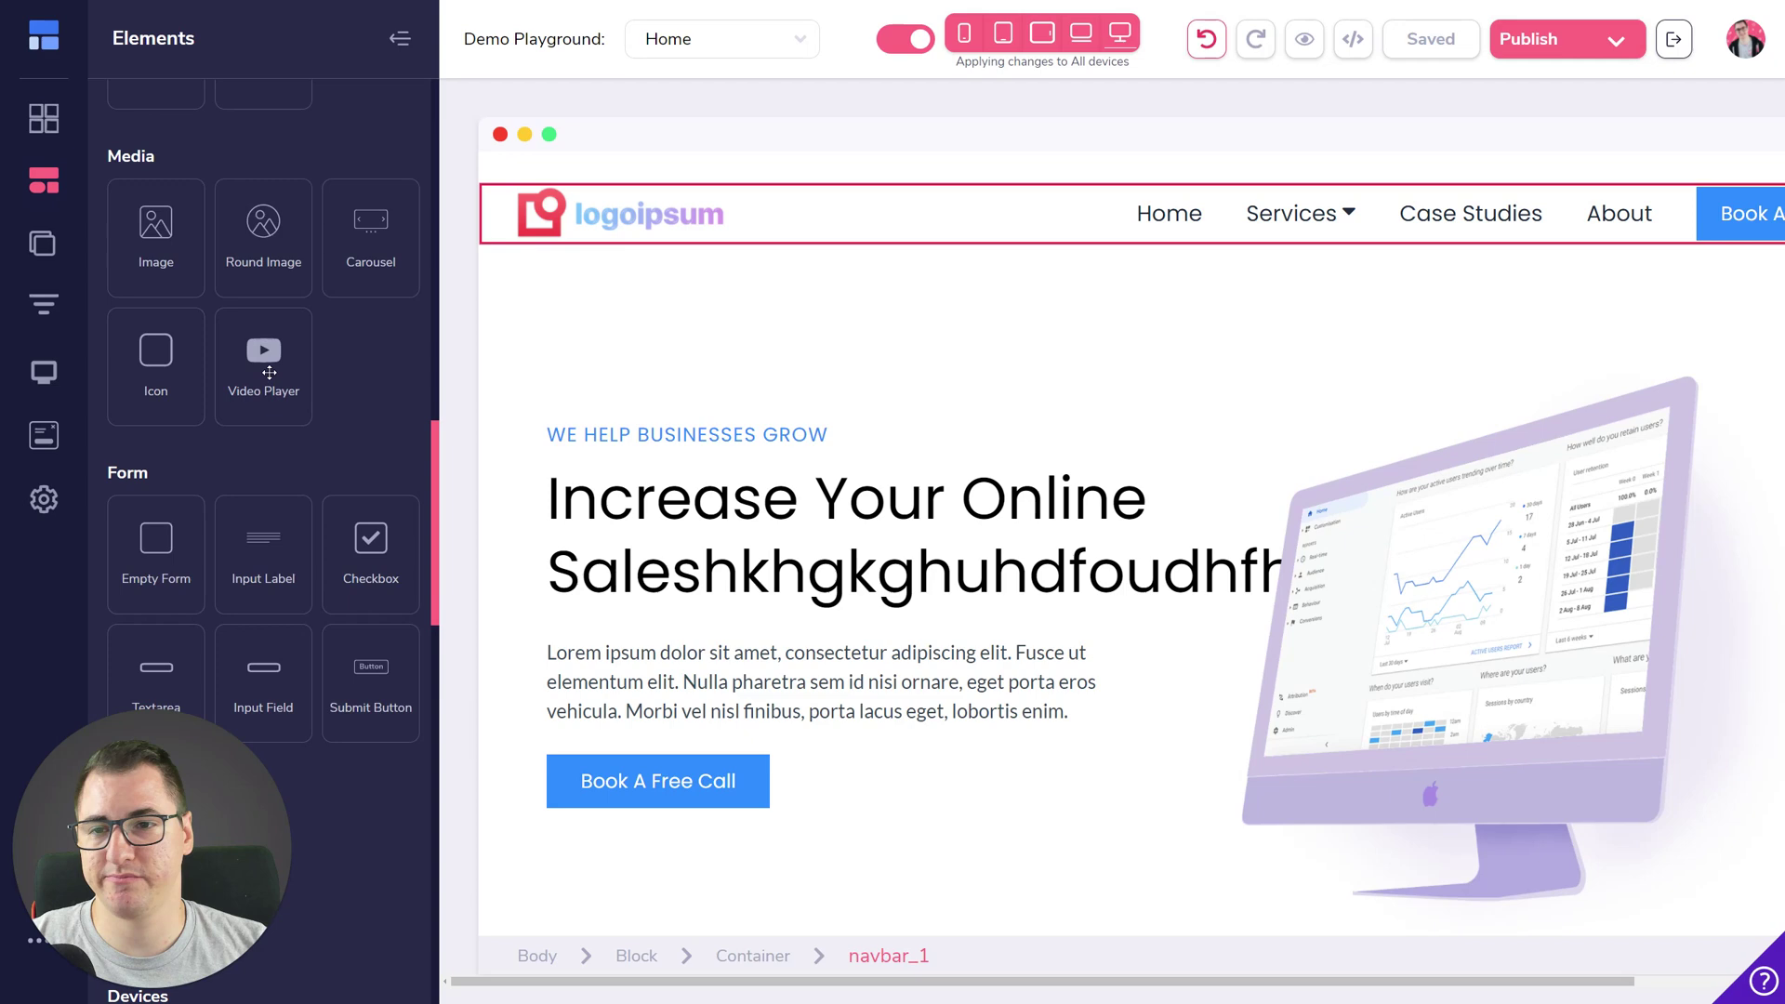
pyautogui.moveTo(269, 372); pyautogui.dragTo(901, 683)
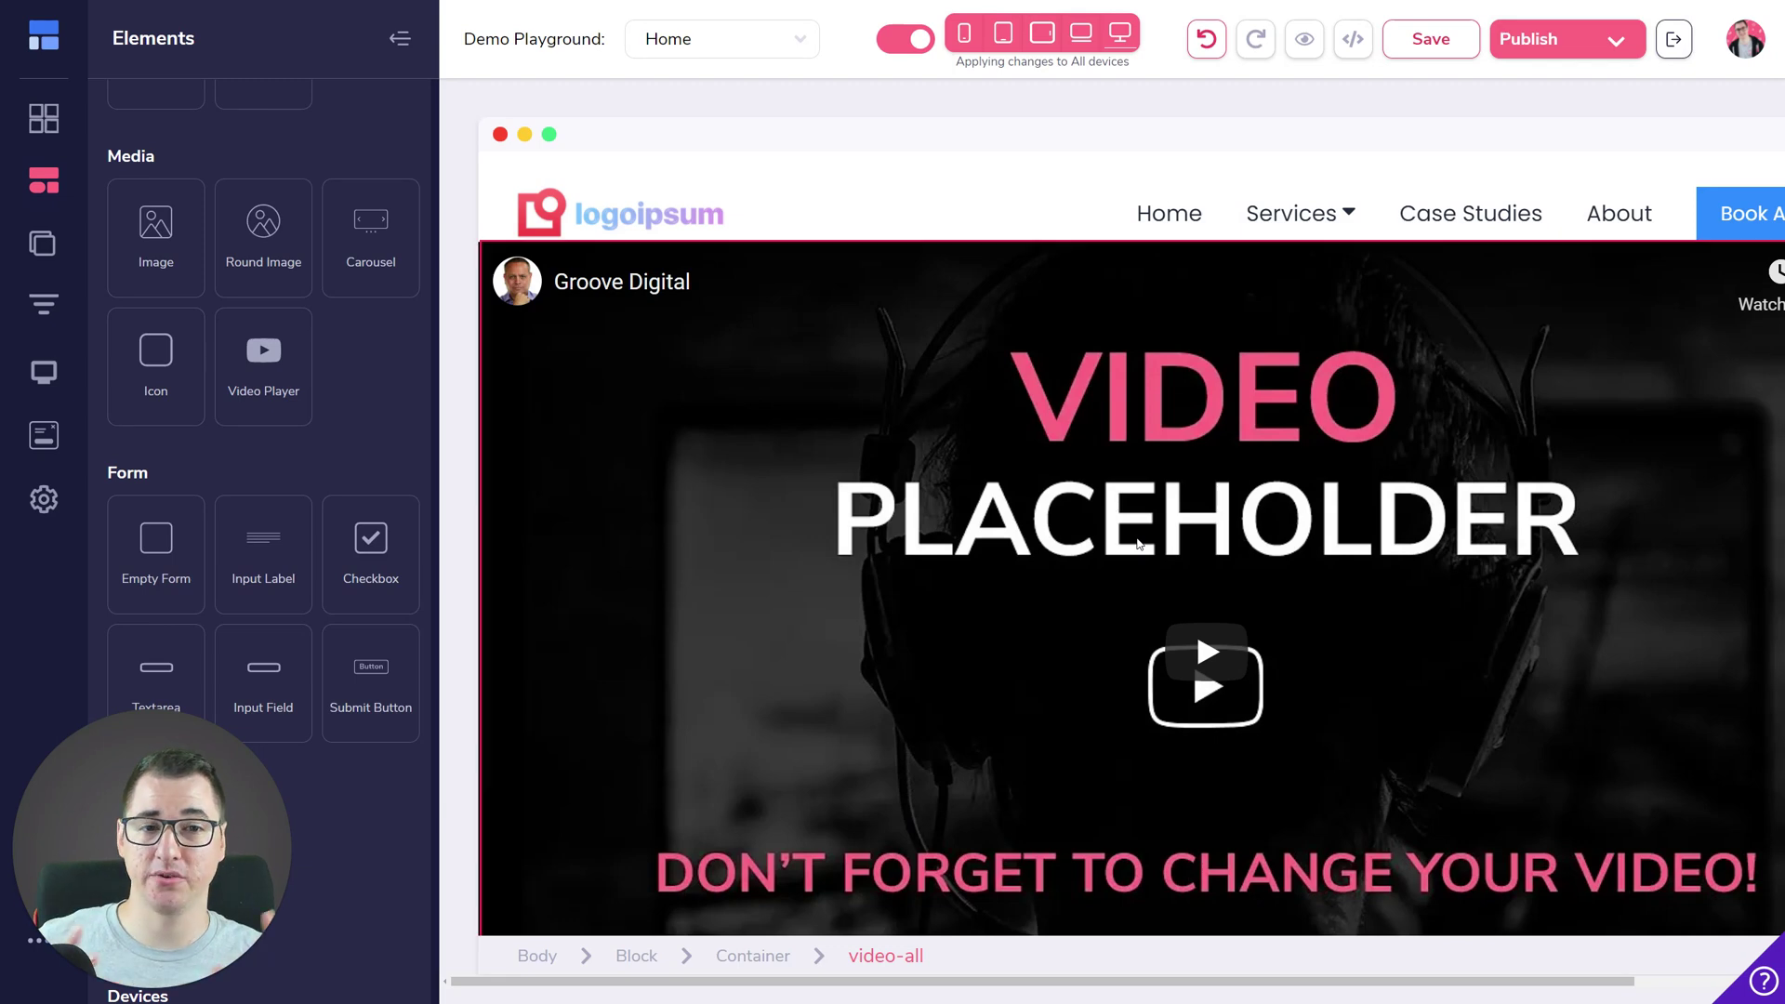
# Change the video player's Select Video Type from YouTube to GrooveVideo
pyautogui.click(889, 517)
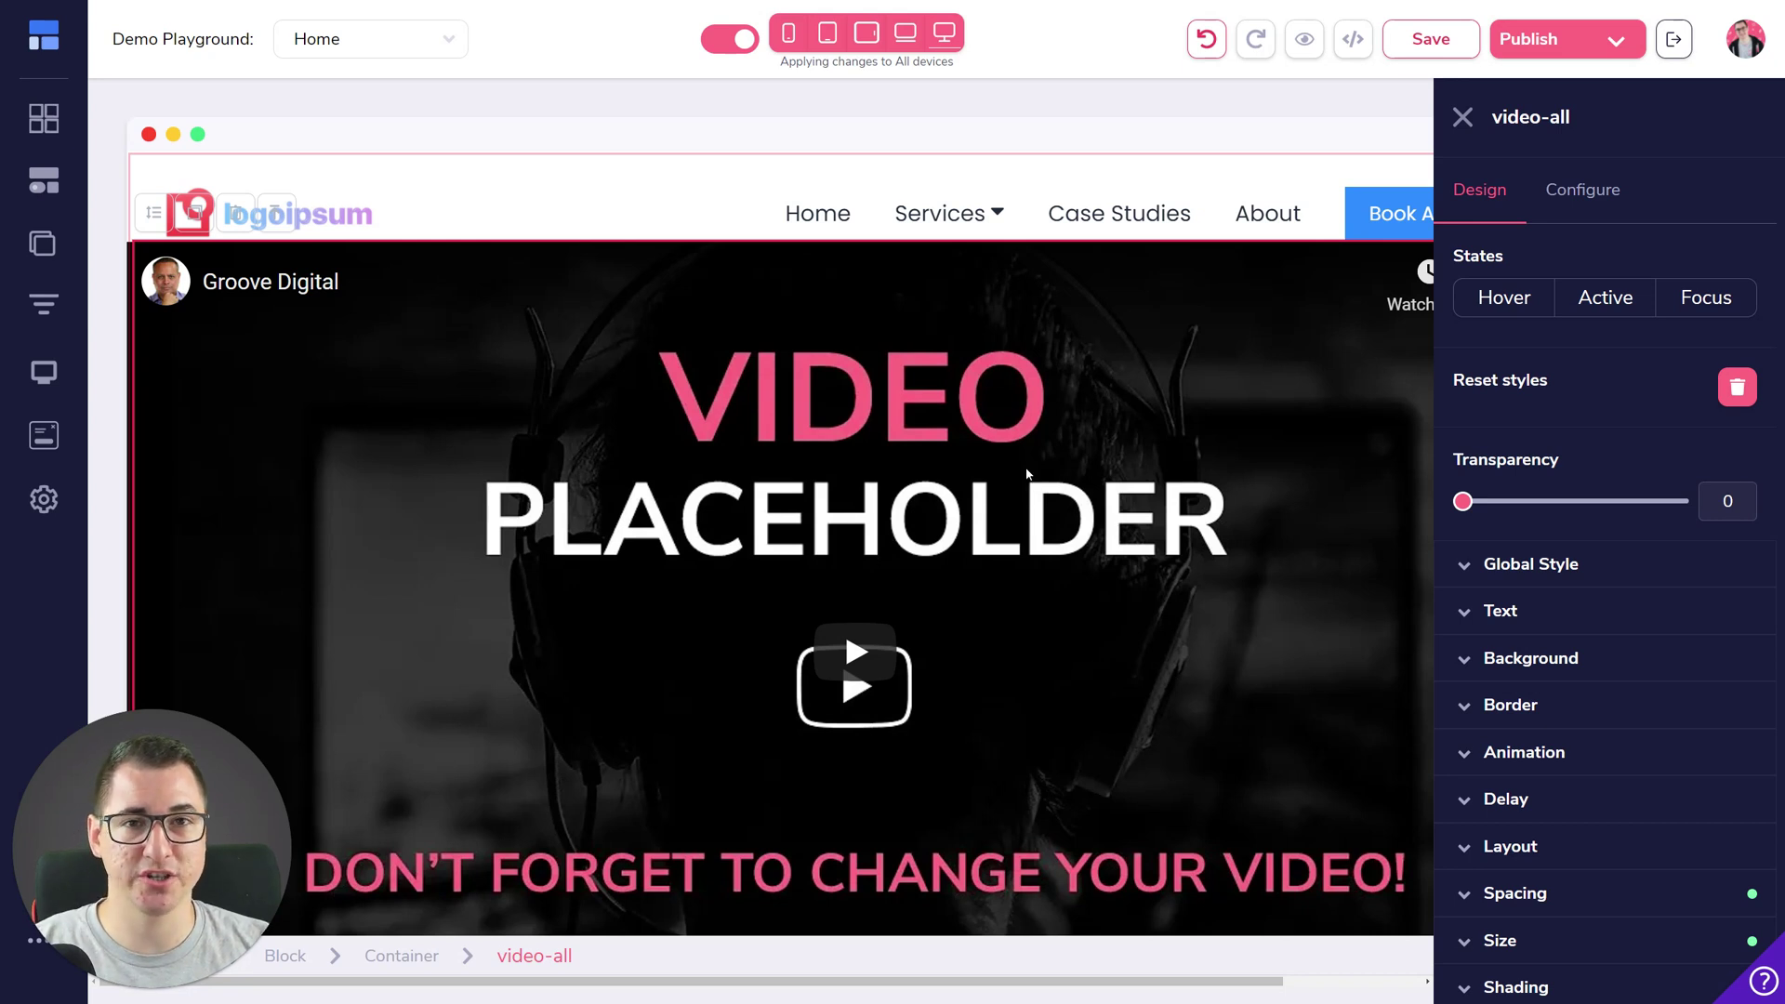
pyautogui.click(1579, 202)
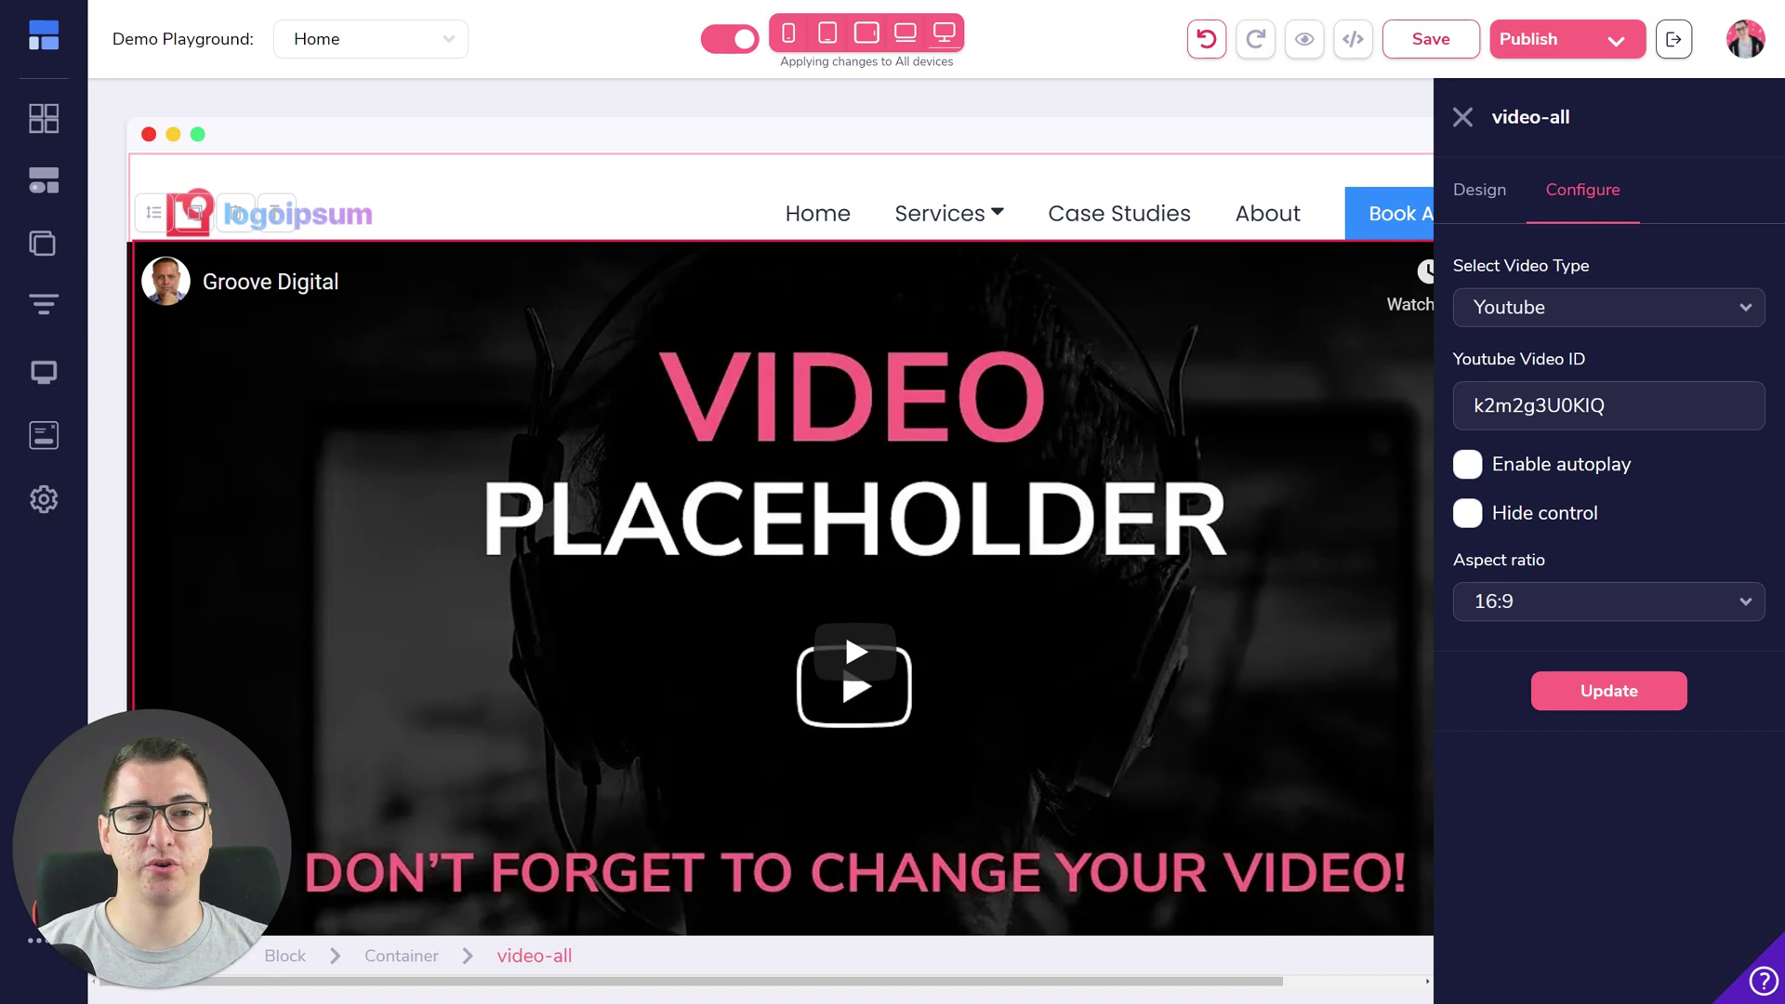
pyautogui.moveTo(1610, 405); pyautogui.dragTo(1449, 409)
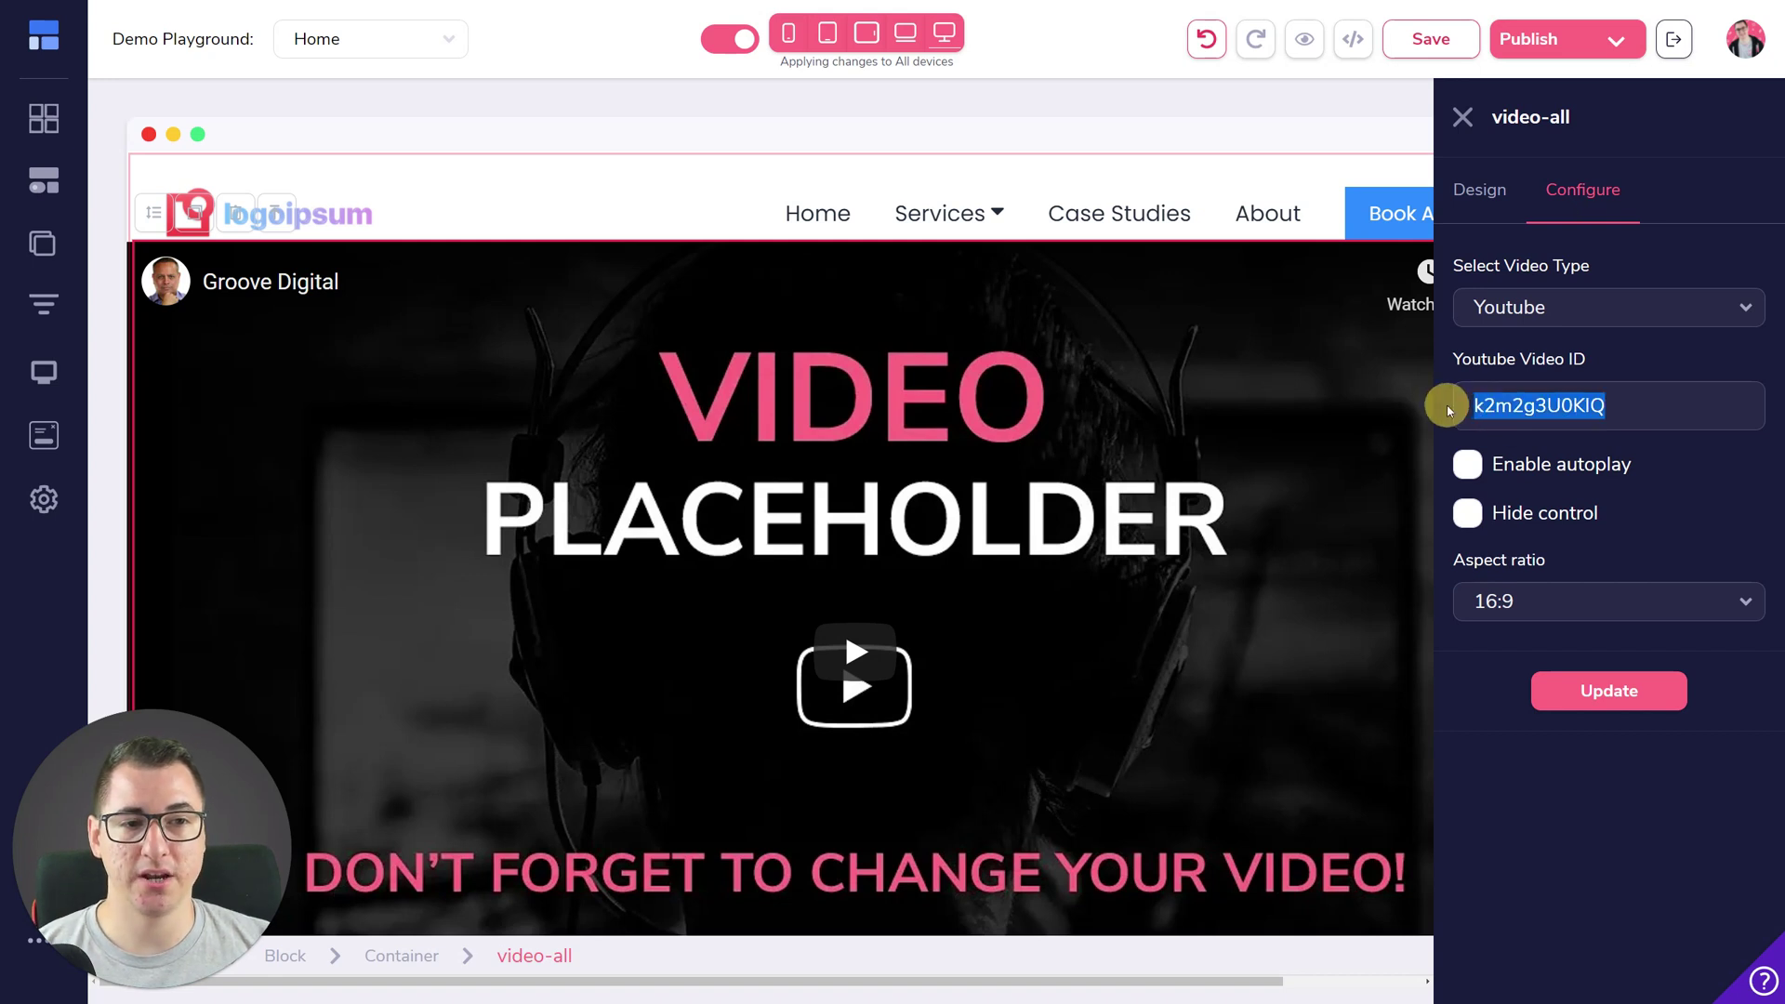
pyautogui.click(1519, 314)
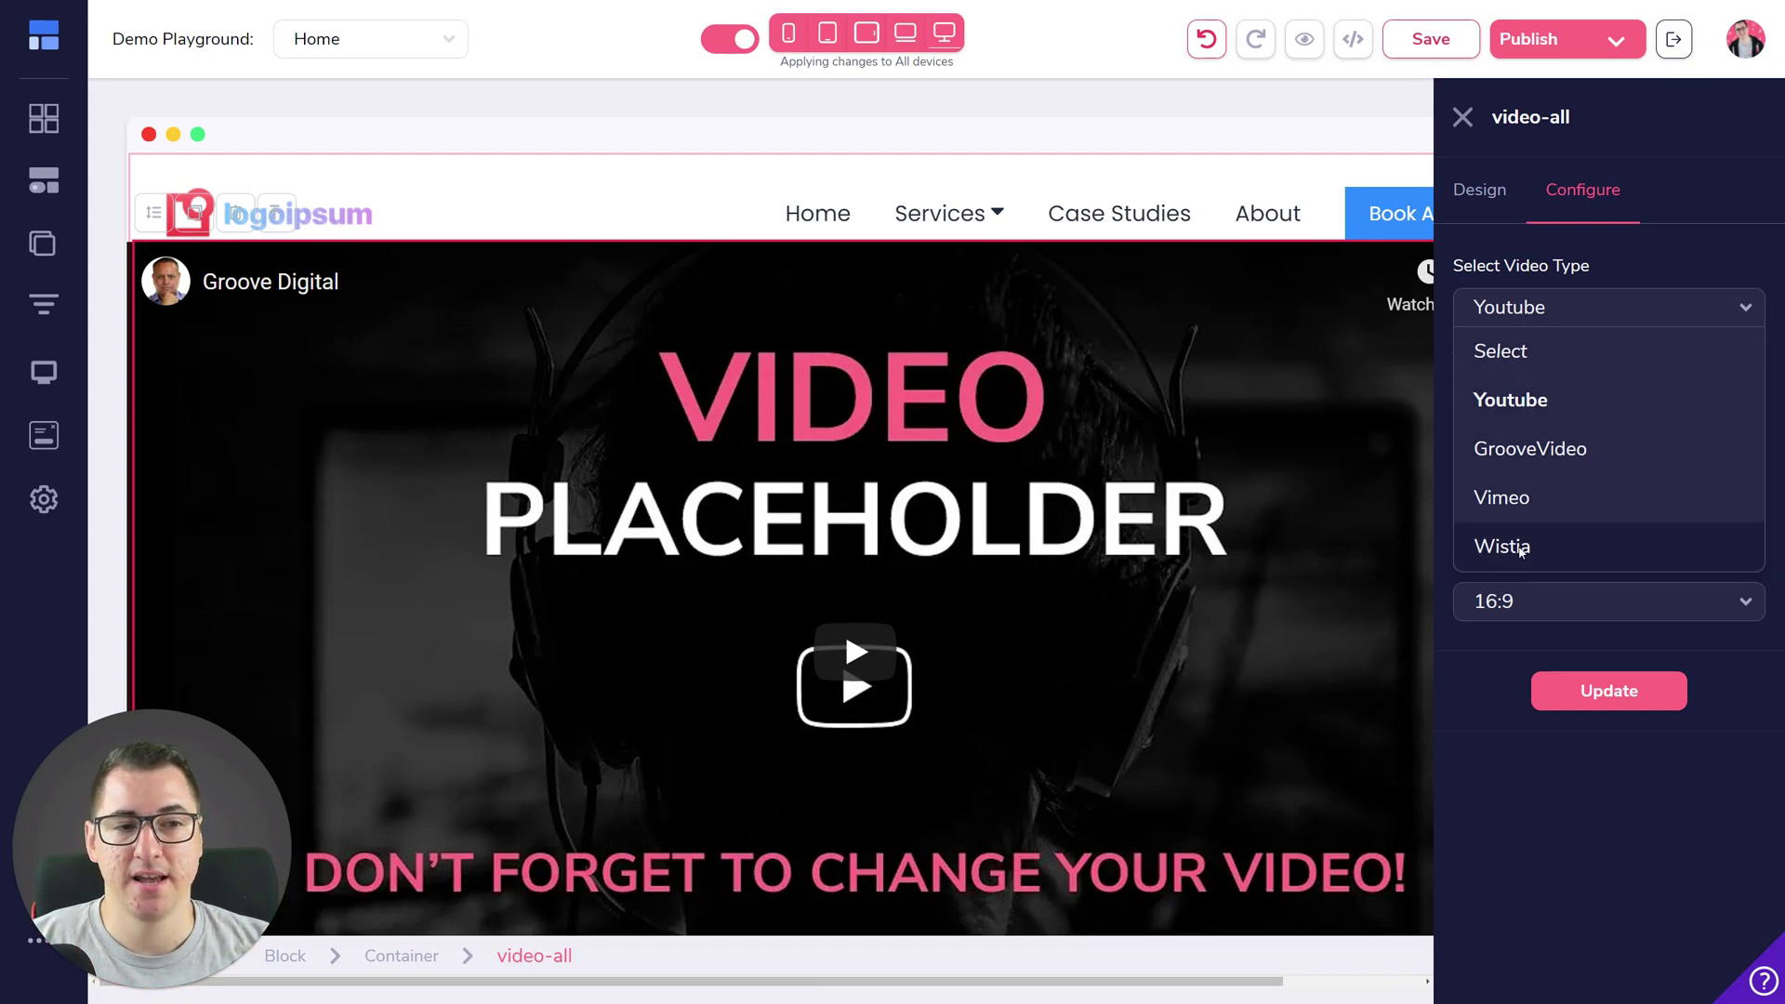
pyautogui.click(1564, 456)
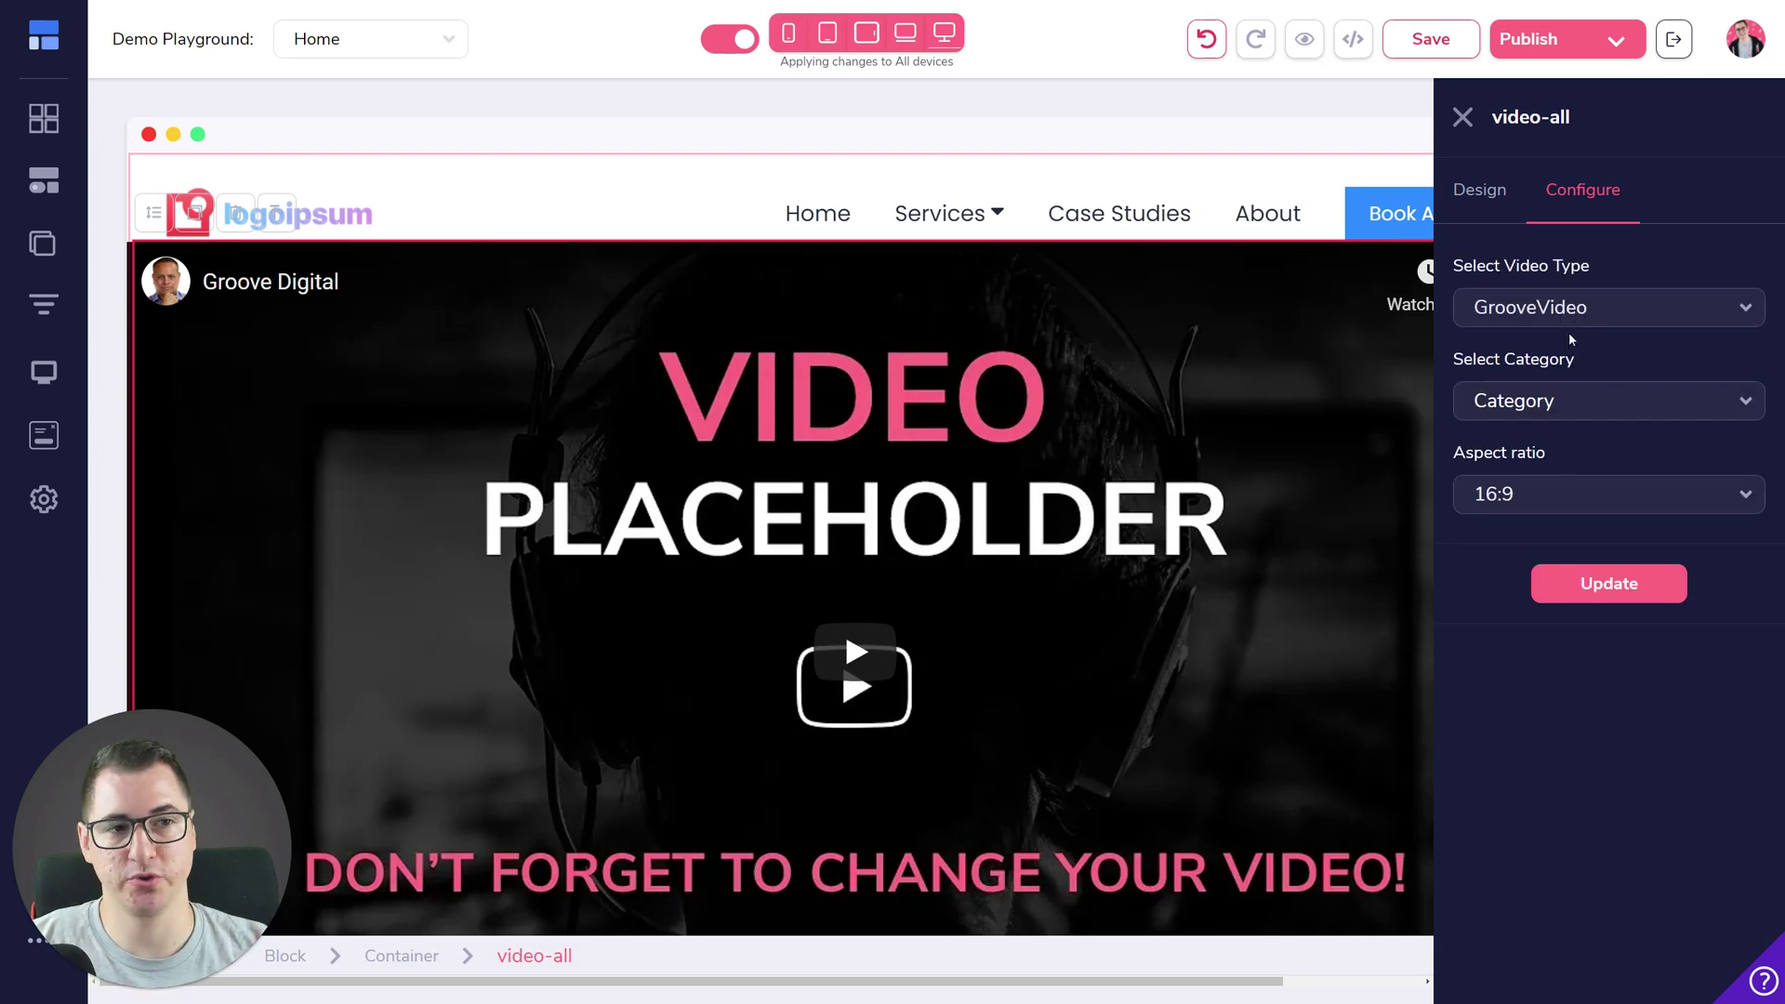
# Close the video settings, reselect the video block and delete it
pyautogui.click(1462, 119)
pyautogui.click(372, 316)
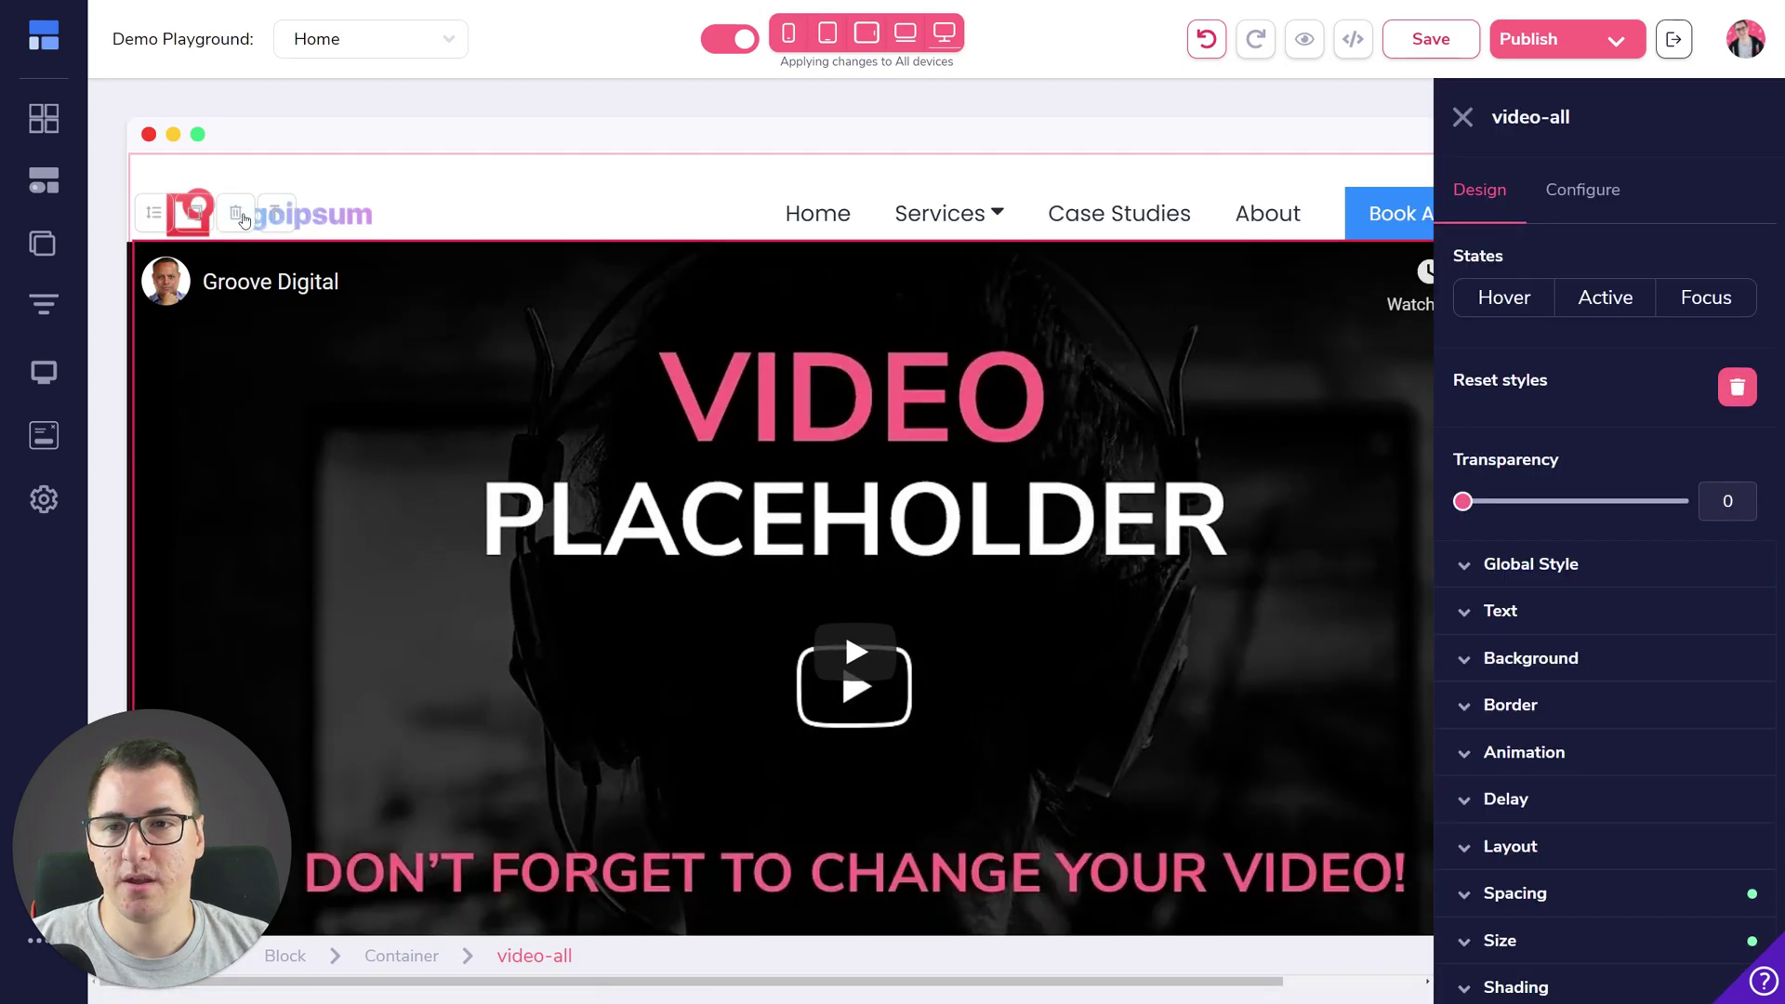
pyautogui.click(240, 215)
# Confirm the video deletion and enable a sub-label on the Book A Free Call button
pyautogui.click(955, 542)
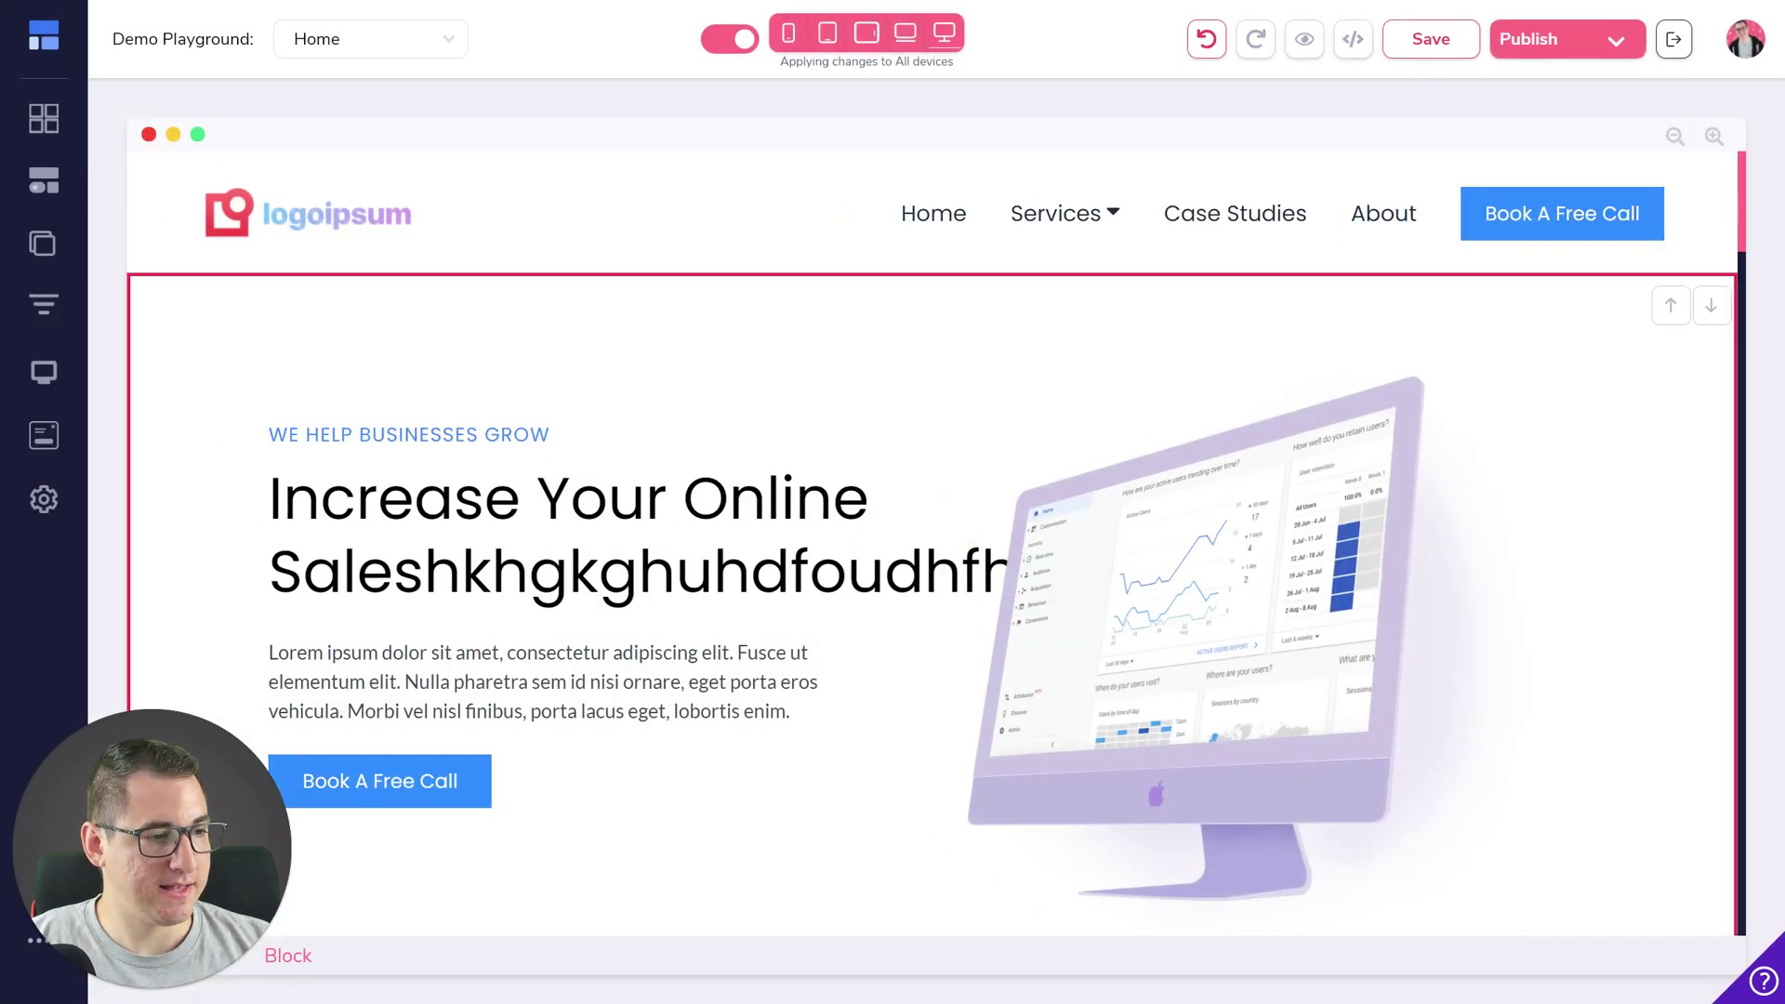
pyautogui.scroll(-3, 344, 552)
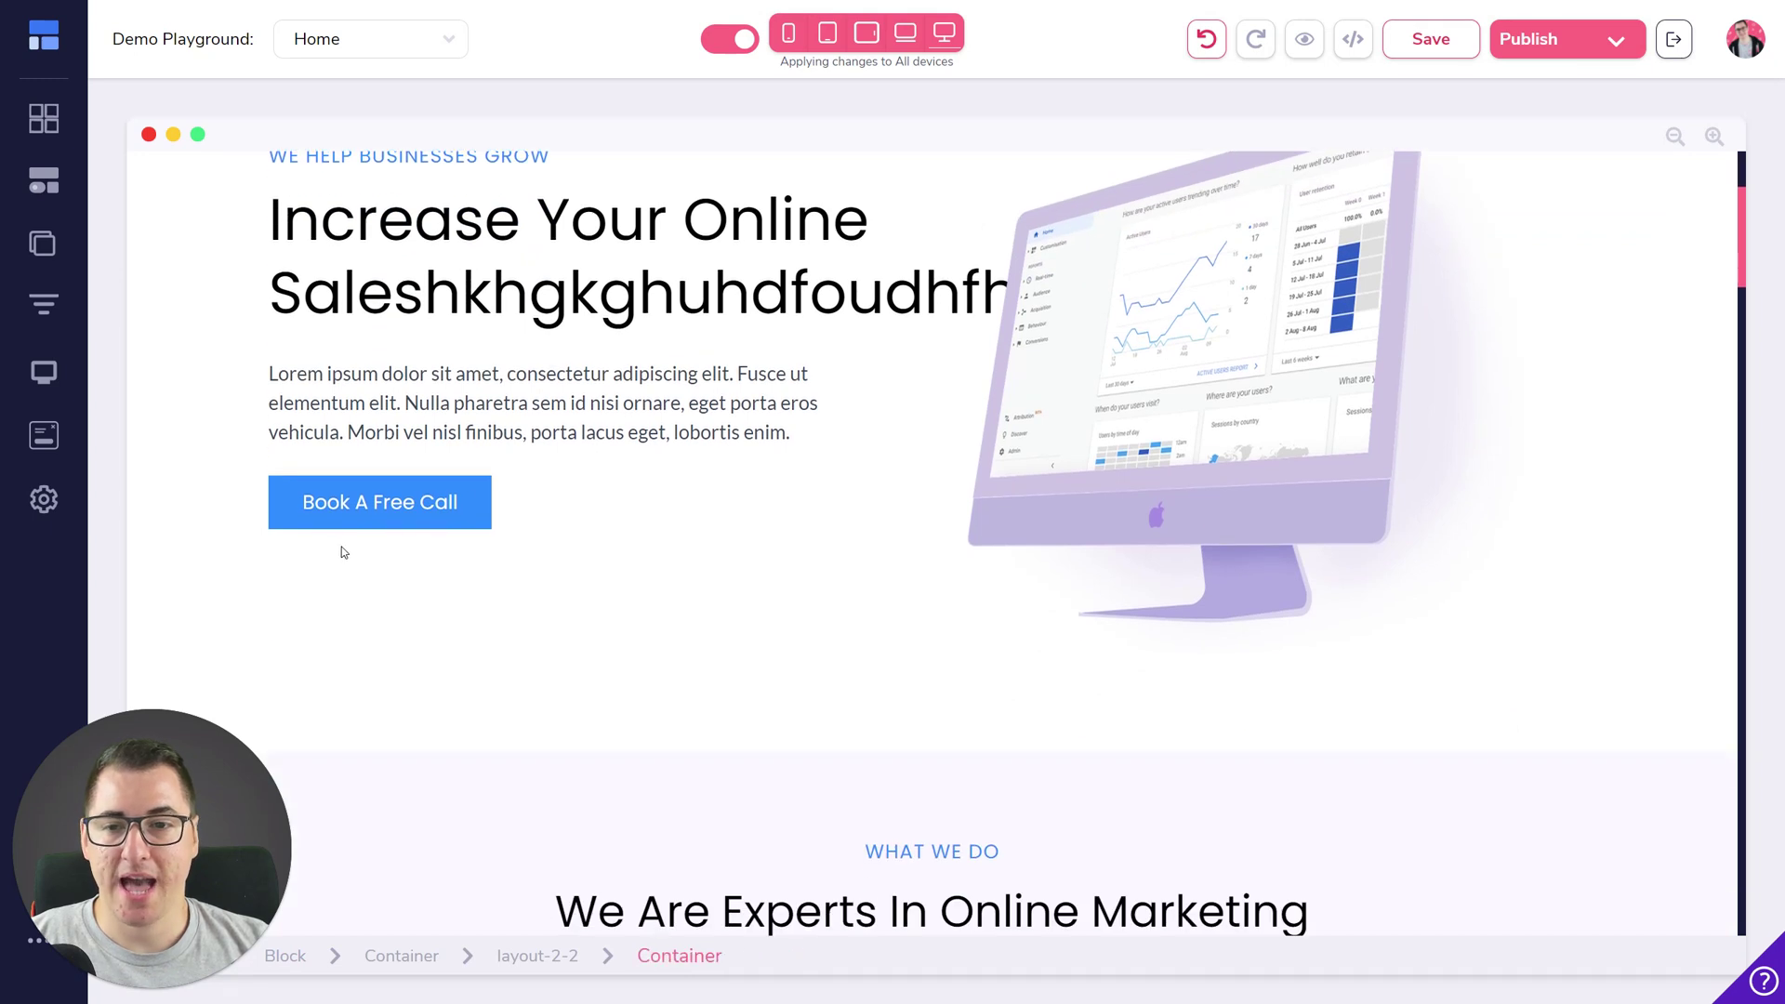
pyautogui.click(391, 502)
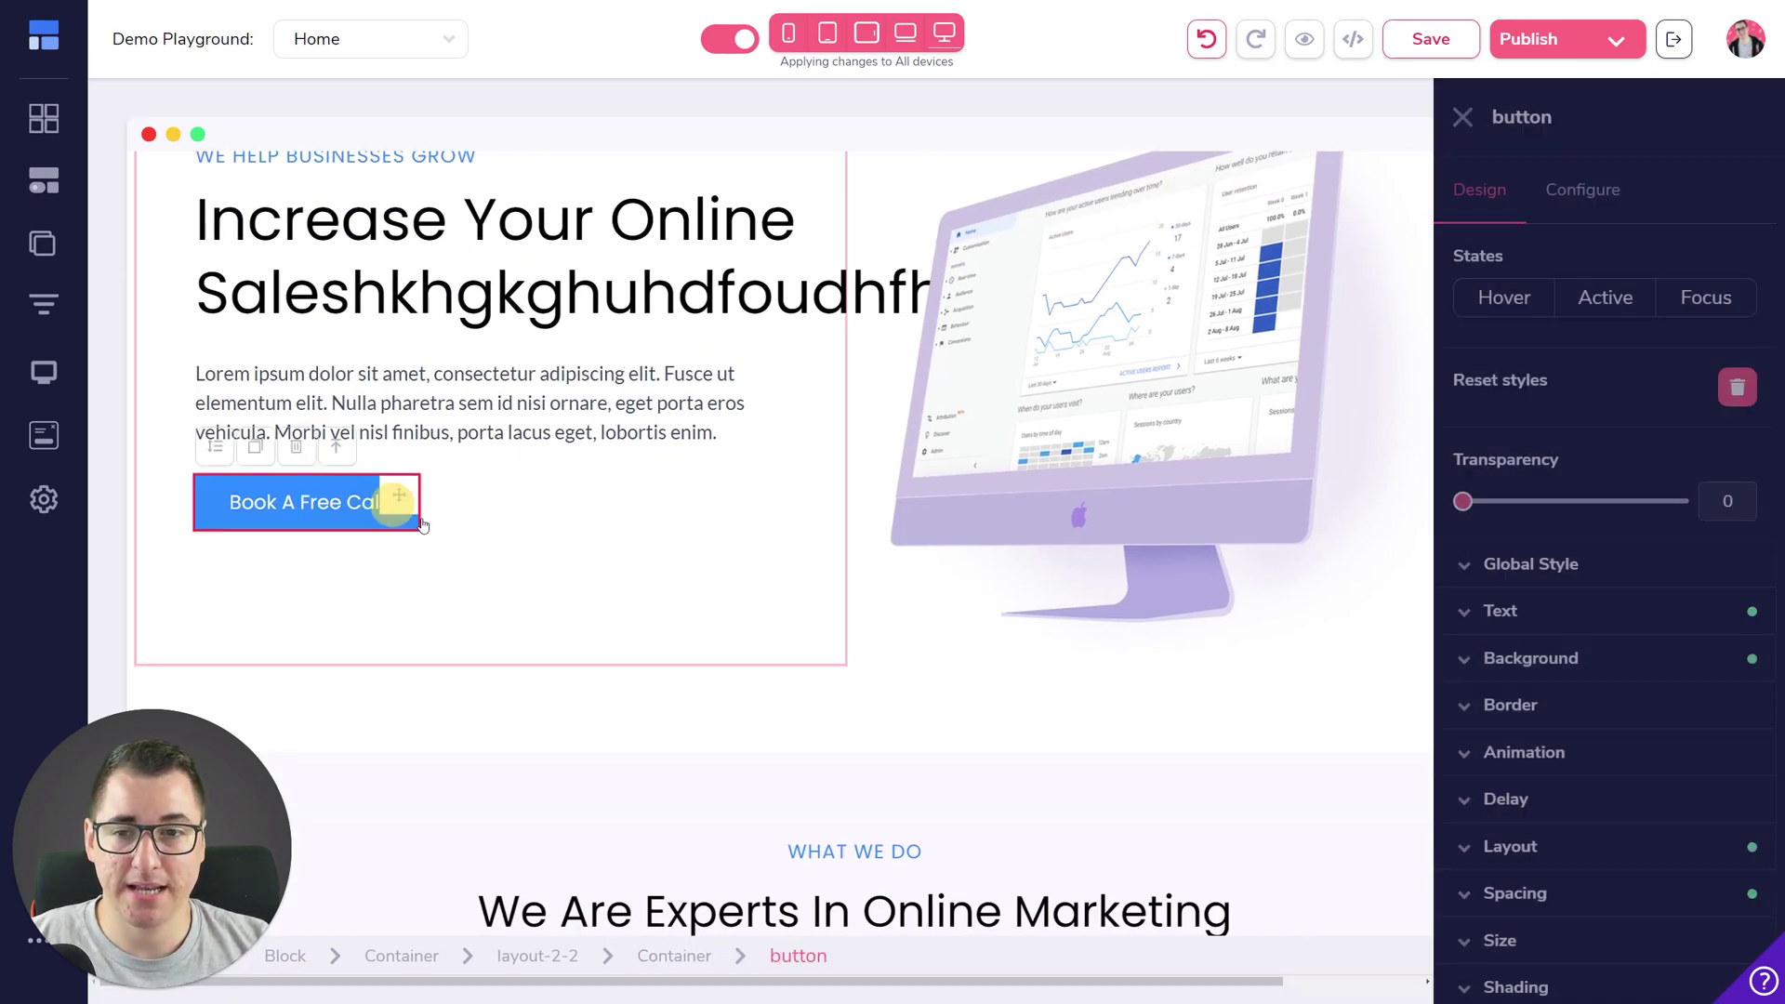
pyautogui.click(1607, 200)
pyautogui.click(1469, 371)
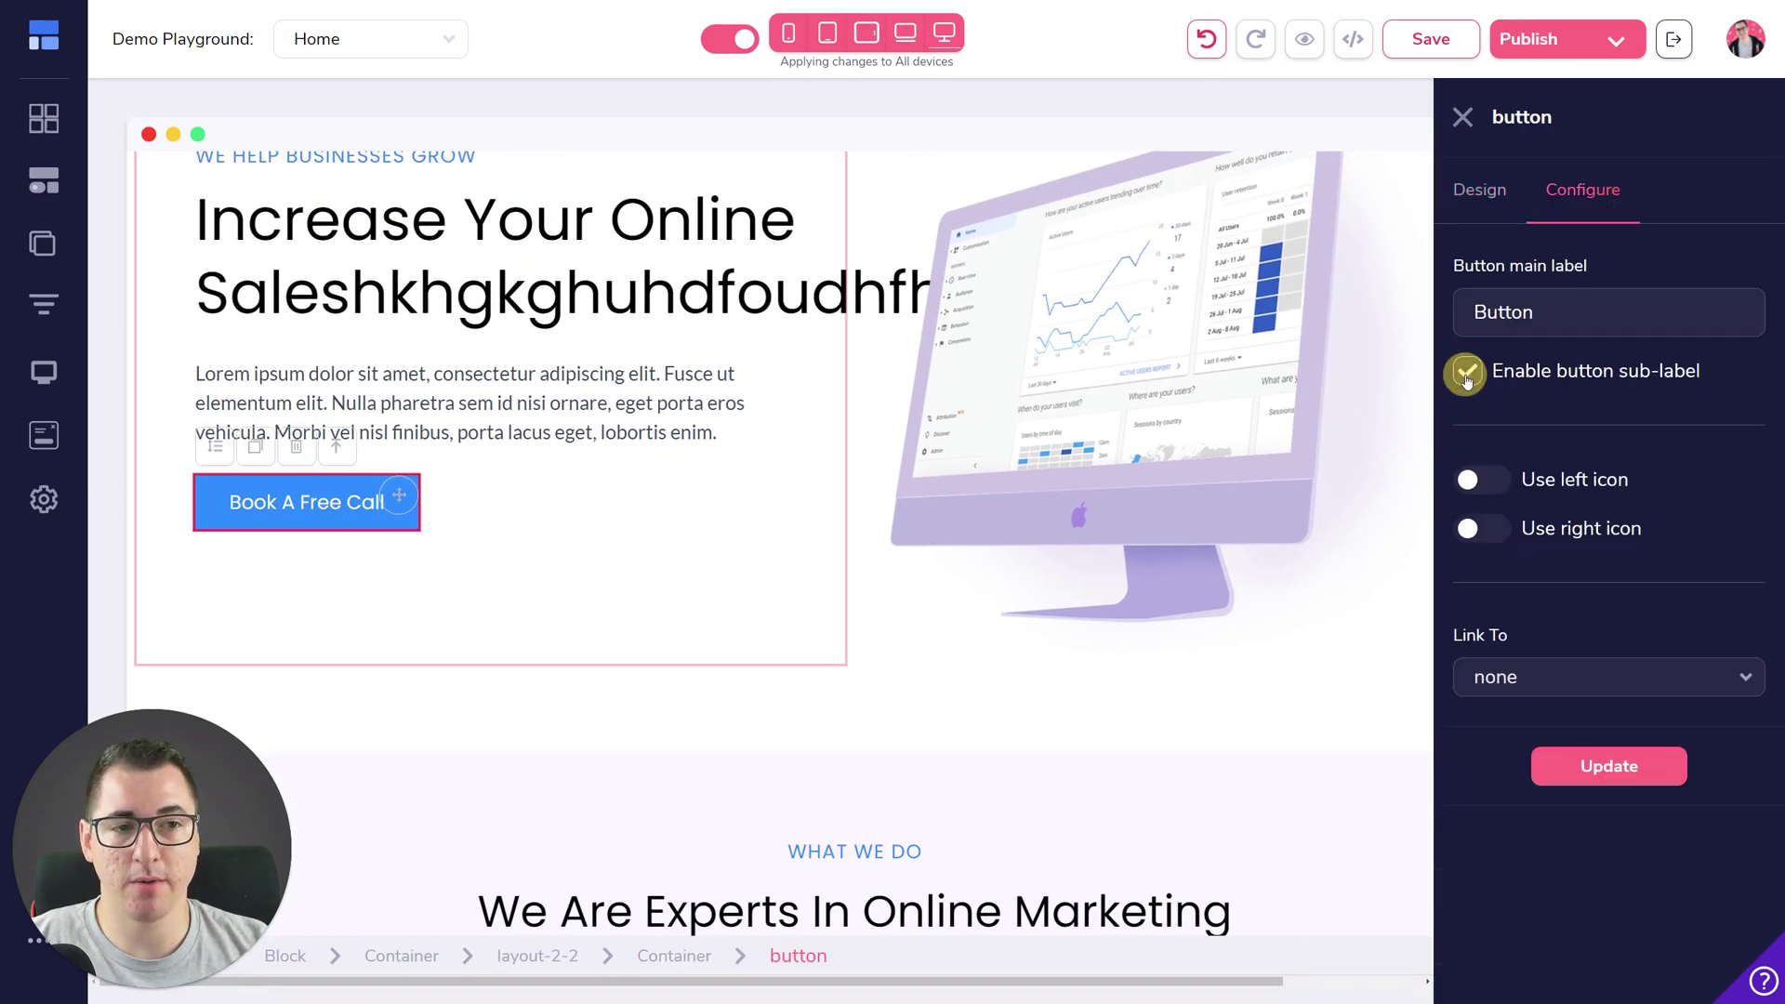
pyautogui.click(1635, 766)
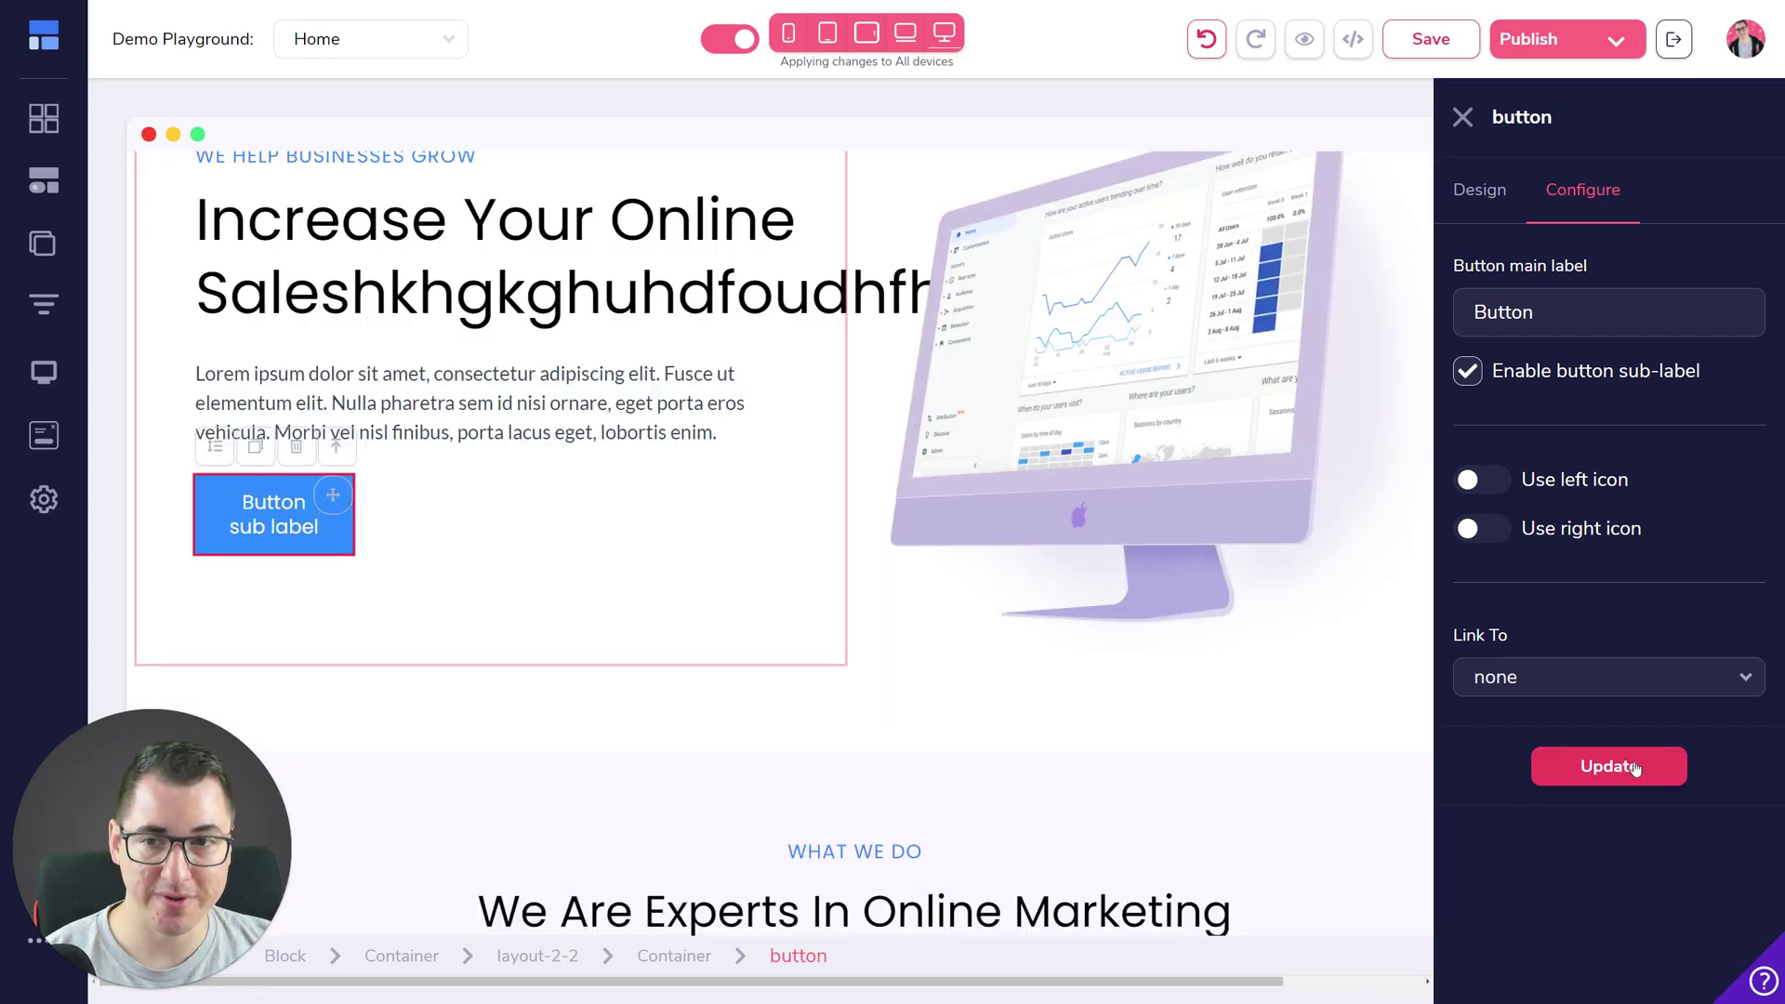
# Inspect the sub-label's design settings, then reselect the whole button
pyautogui.click(280, 534)
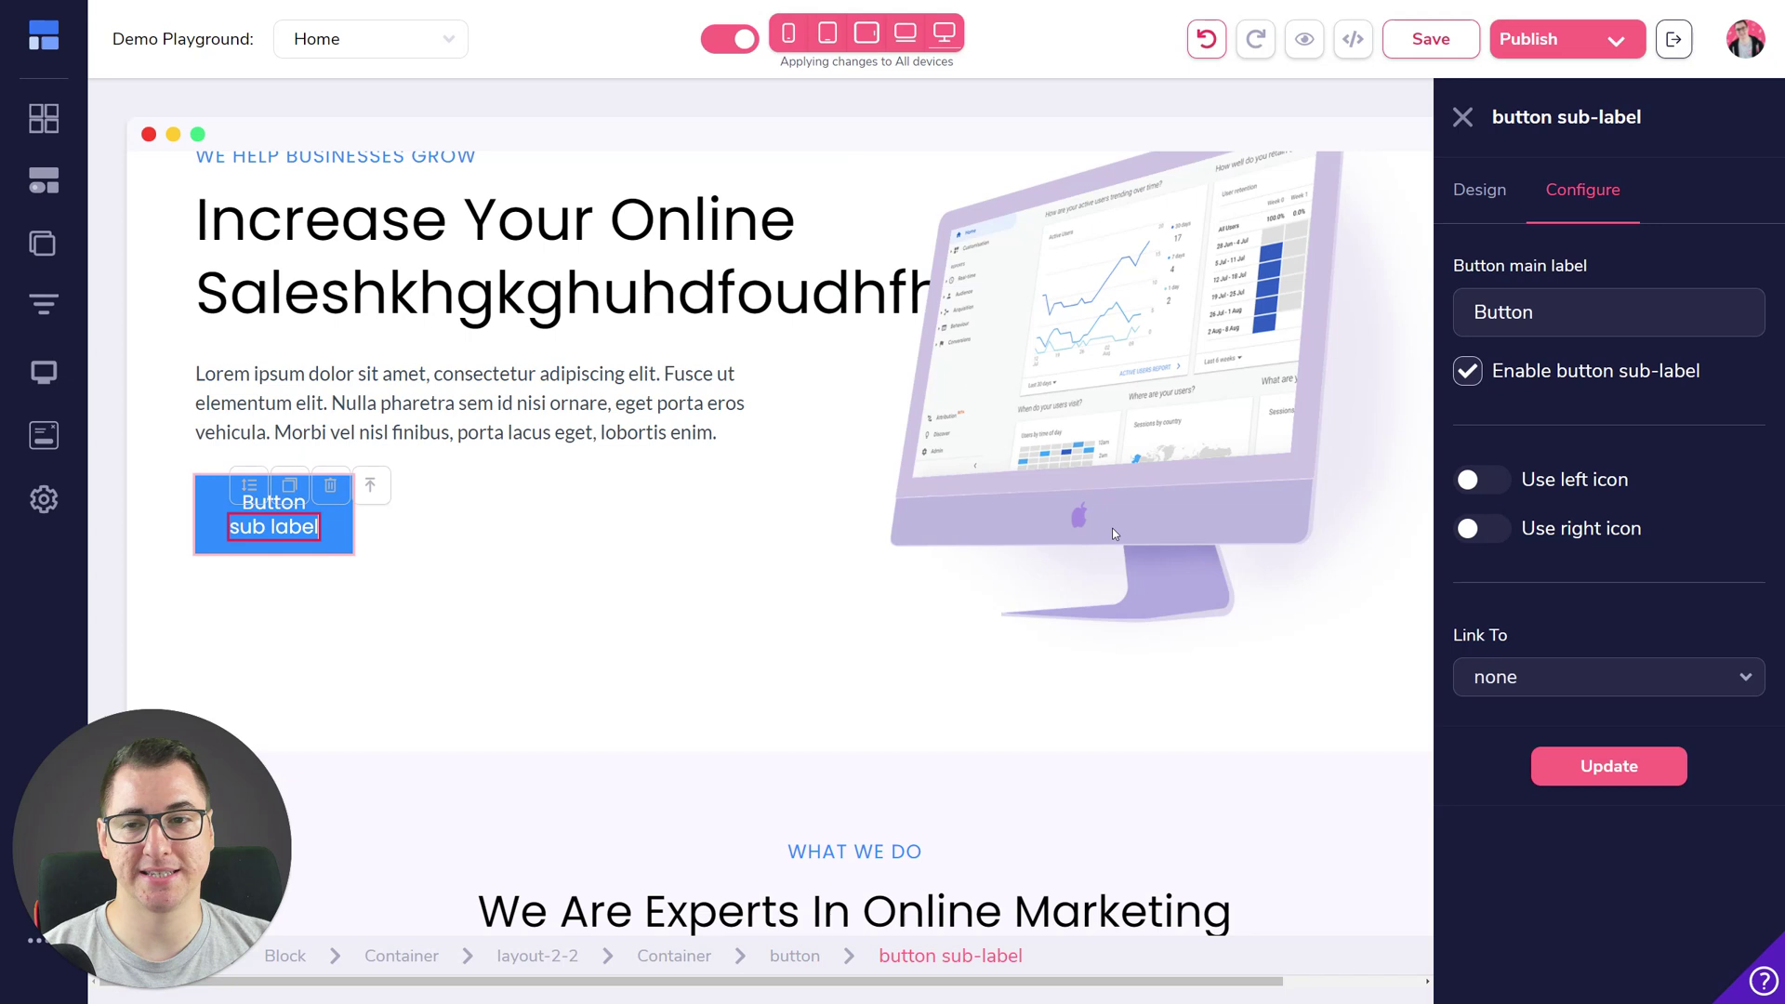
pyautogui.click(1490, 210)
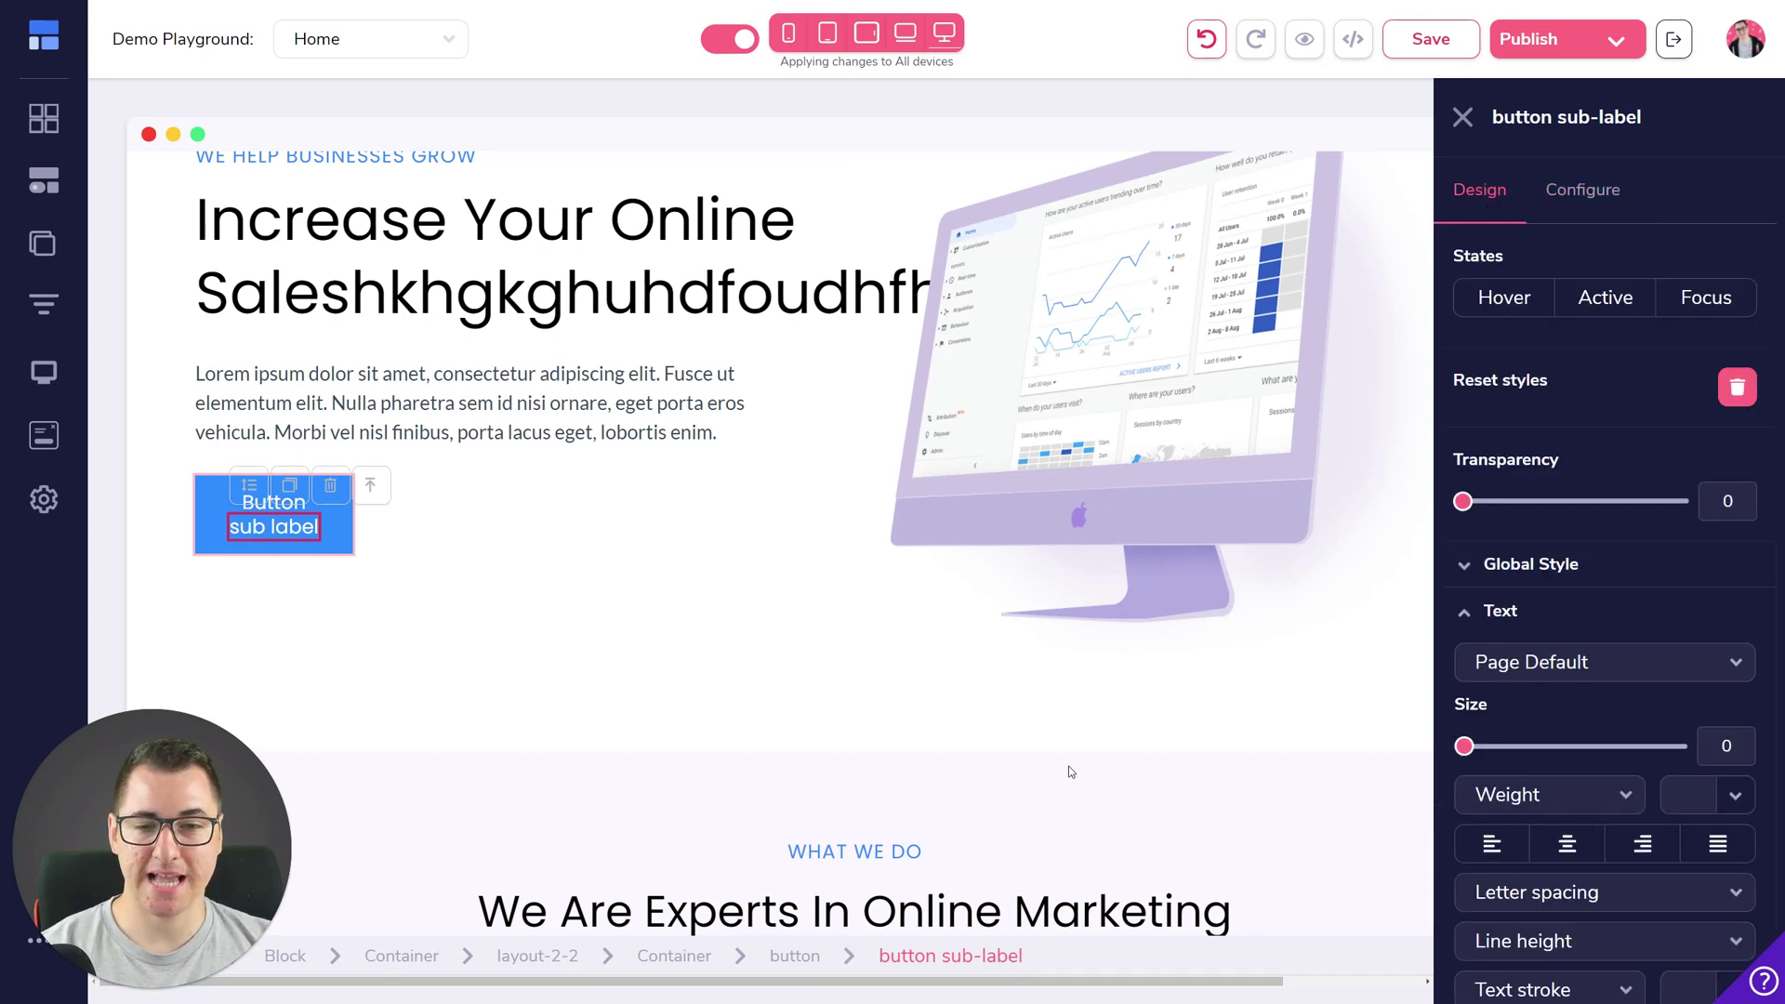
pyautogui.click(342, 549)
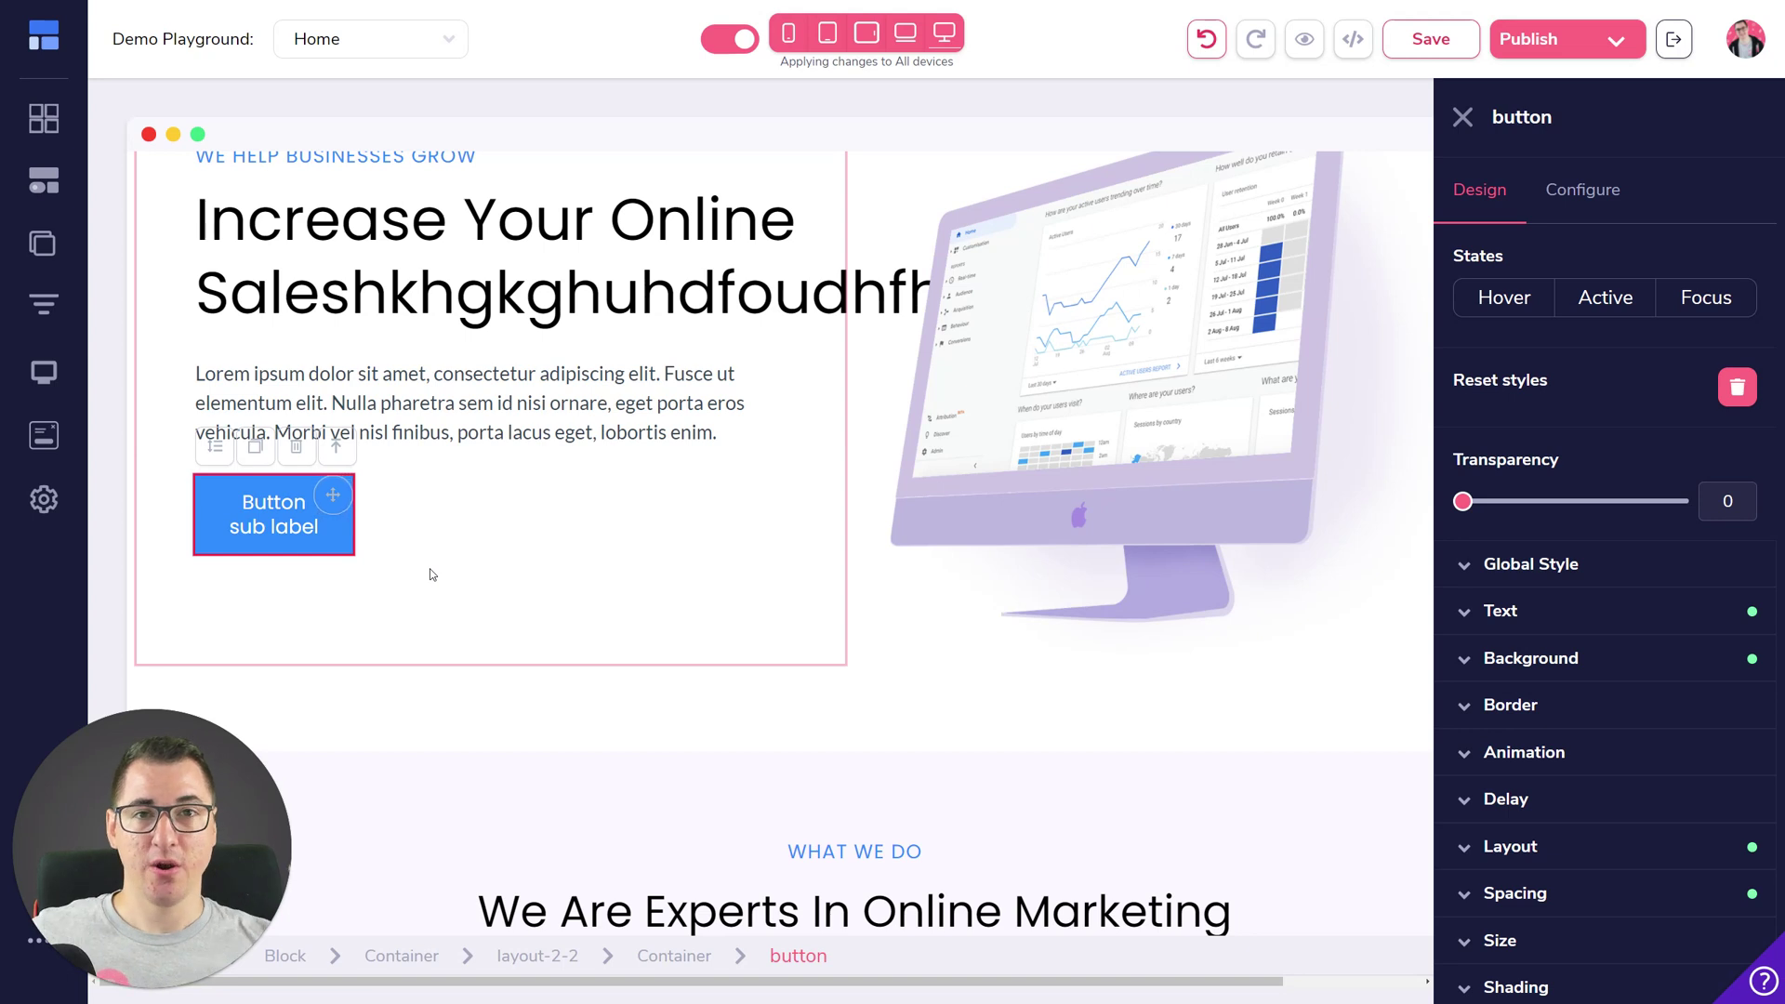